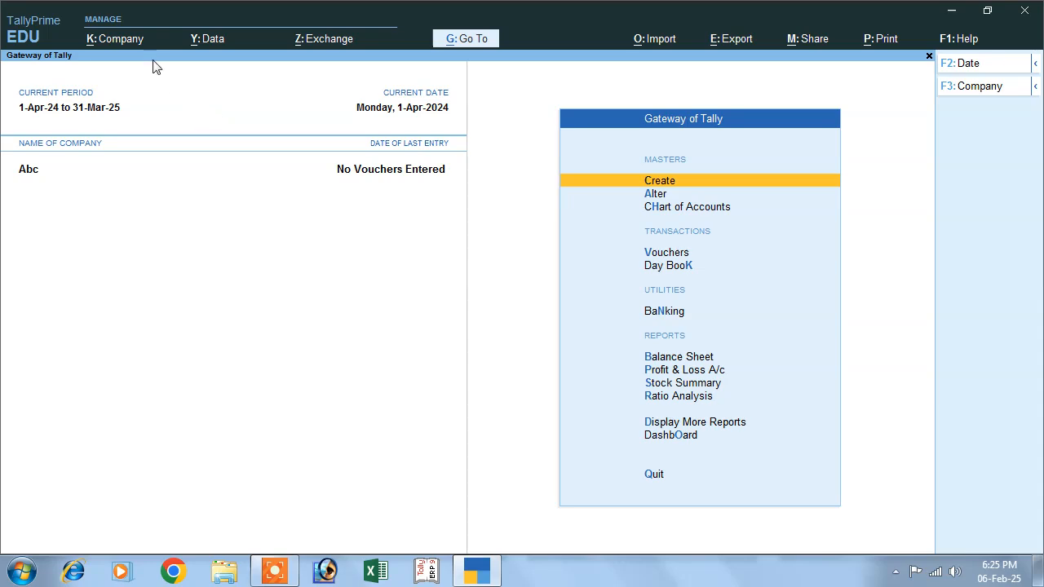
Enable bill-wise entry and interest calculation in the features of company Abc and save them.
click(121, 41)
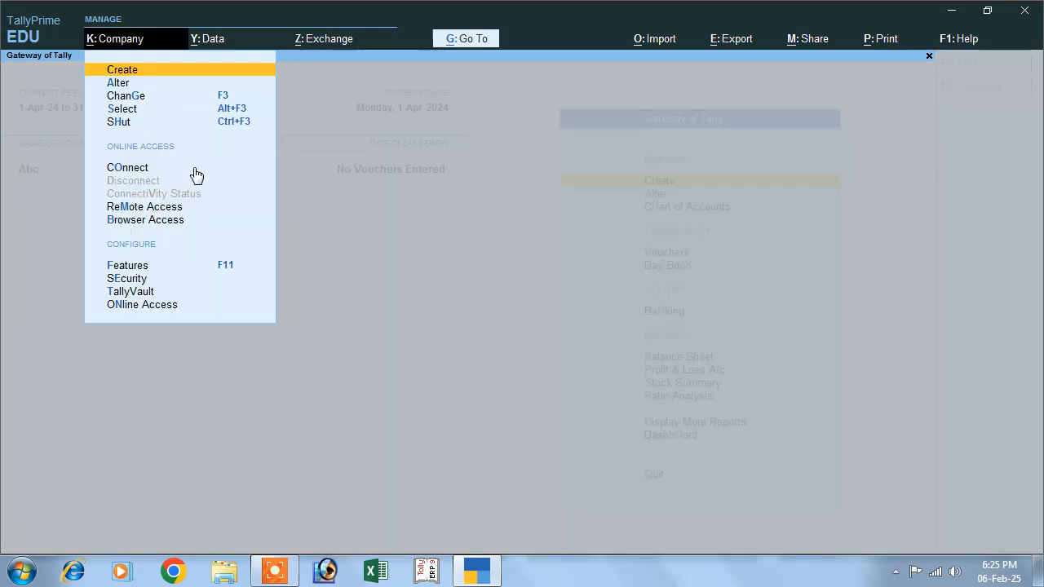
click(224, 267)
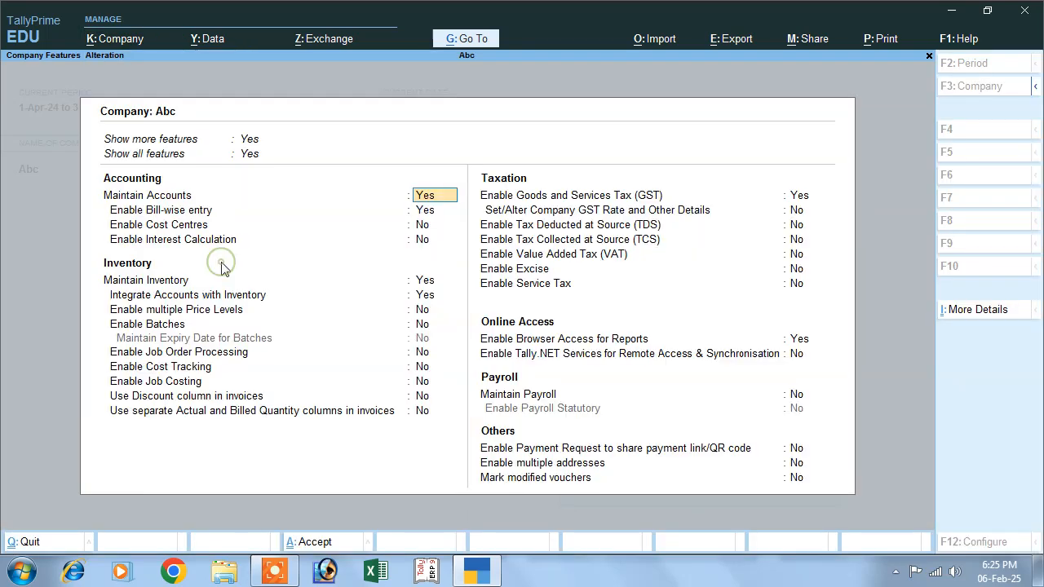
click(419, 212)
text(y)
key(Return)
key(Return)
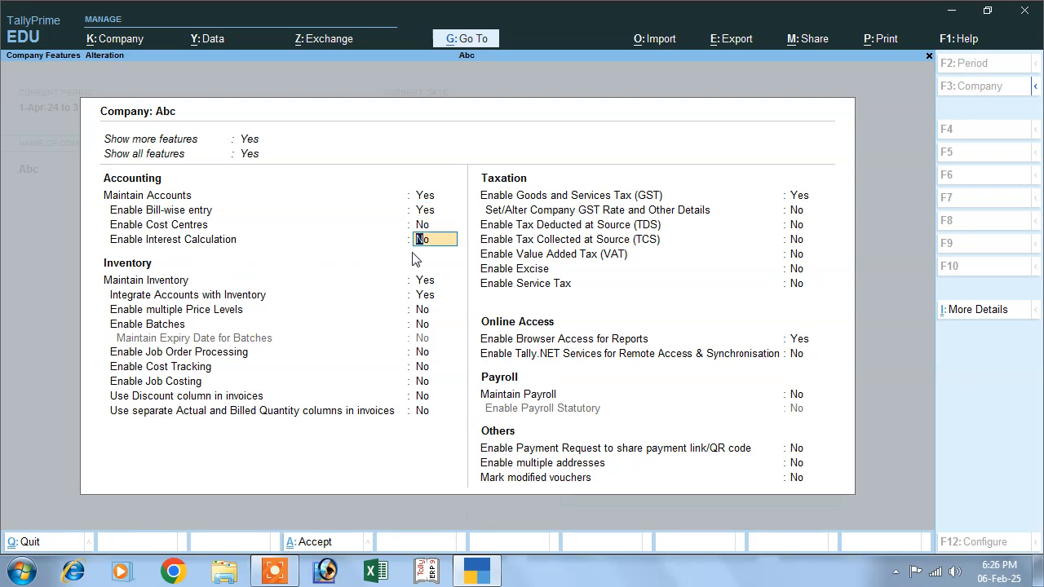
text(y)
key(Return)
key(ctrl)
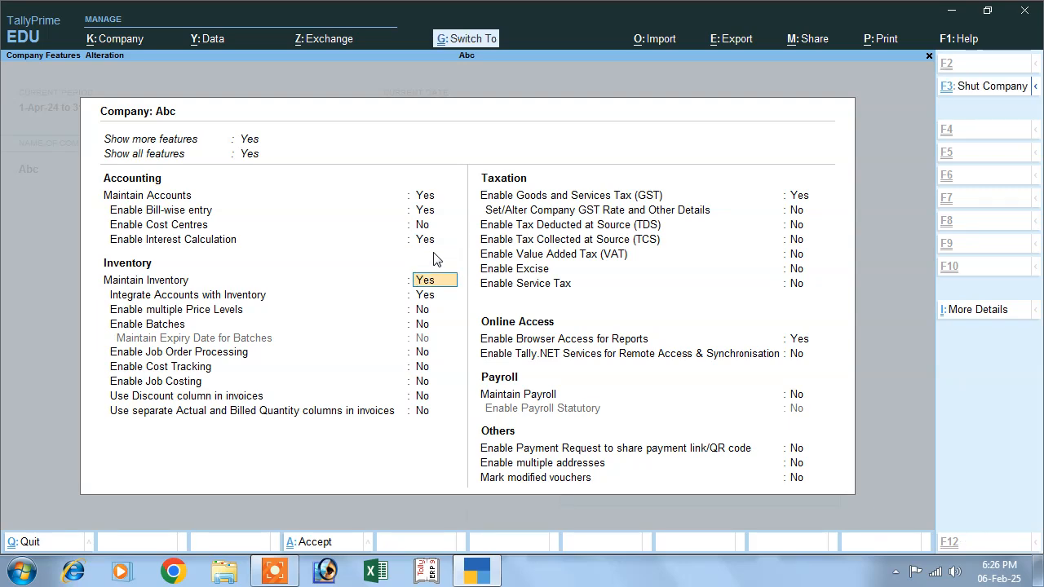
key(ctrl+a)
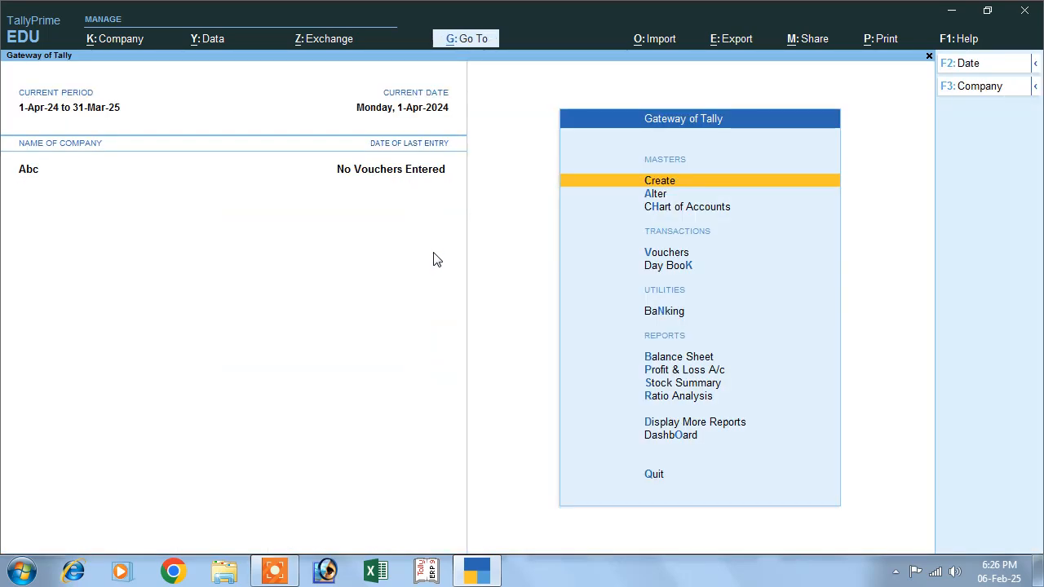
Start a purchase voucher with supplier invoice number 01 dated 1-Apr-24.
click(666, 258)
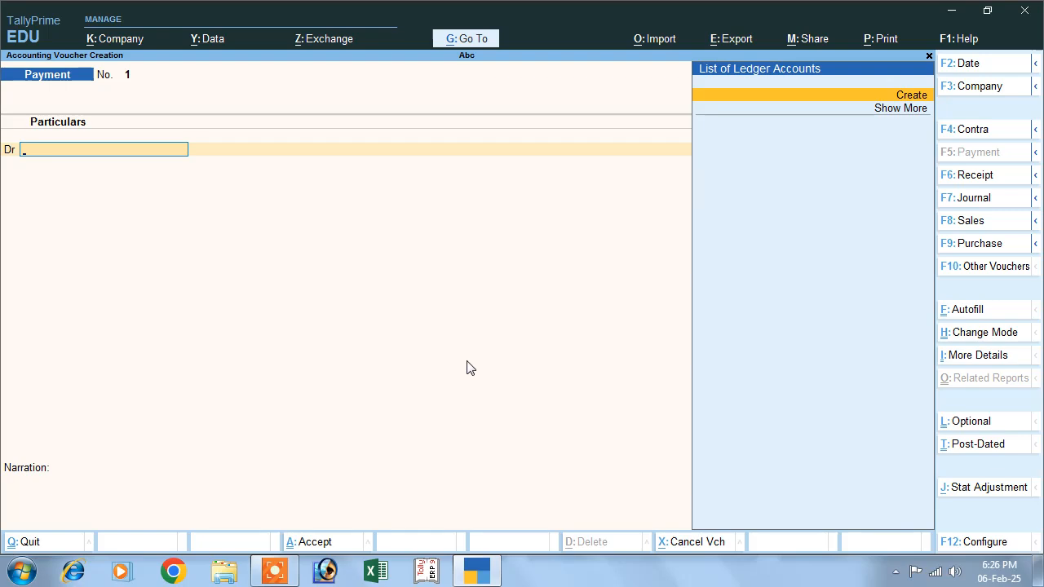
click(970, 244)
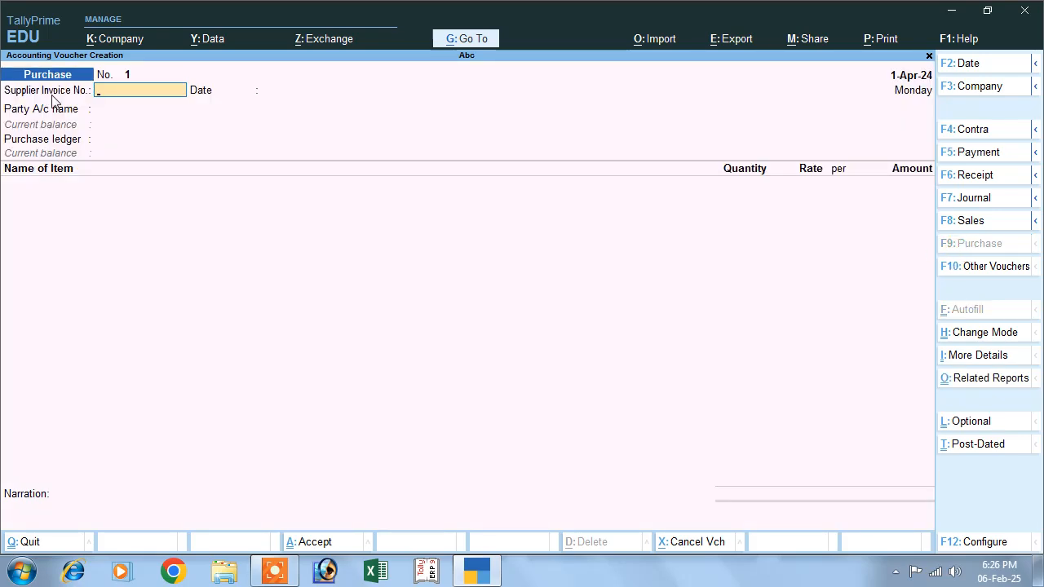
text(01)
key(Return)
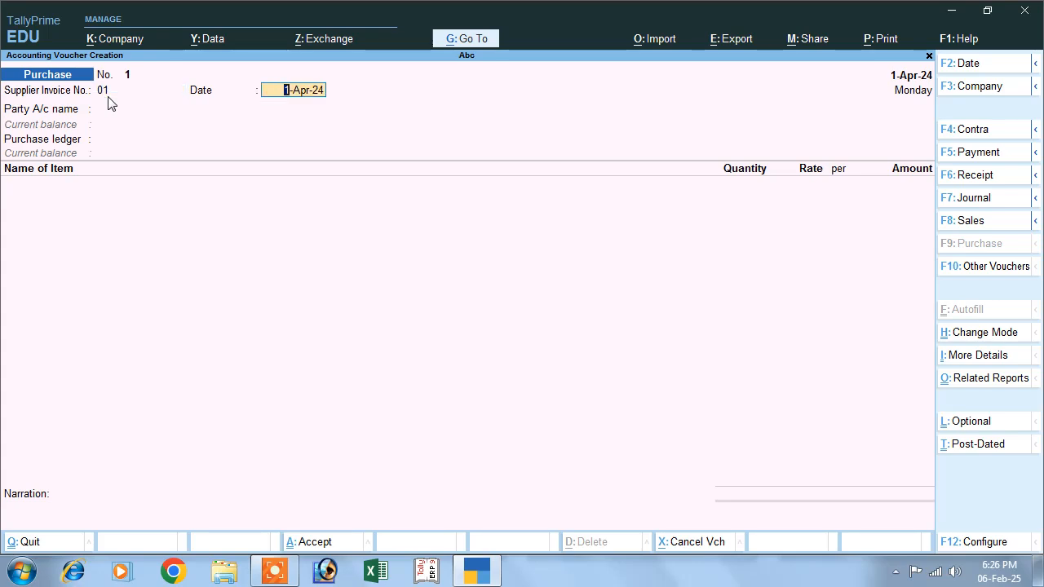
key(Return)
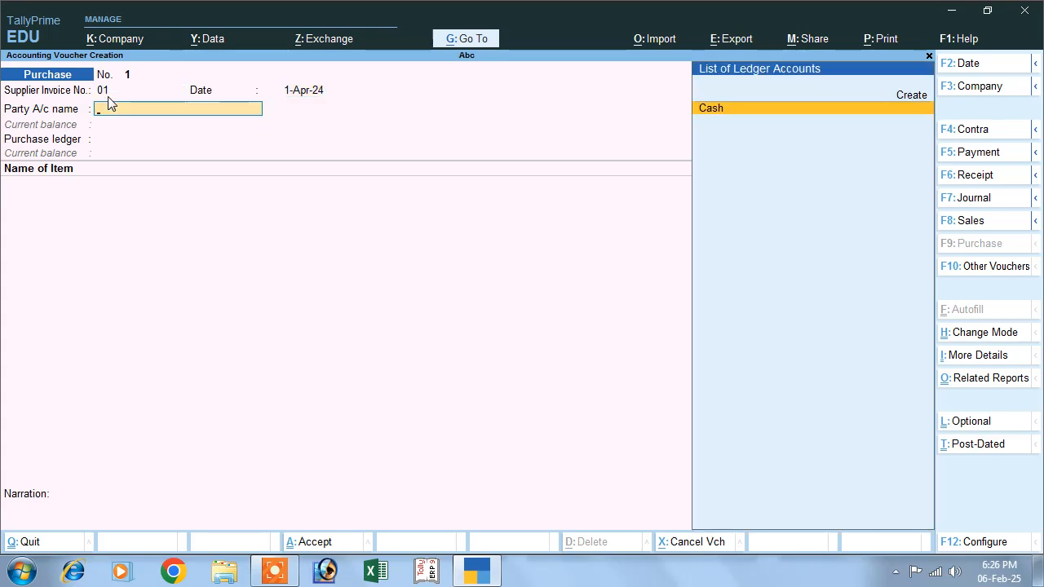
Create a party ledger named Mr A under Sundry Creditors from within the purchase voucher.
key(BackSpace)
key(Return)
key(Up)
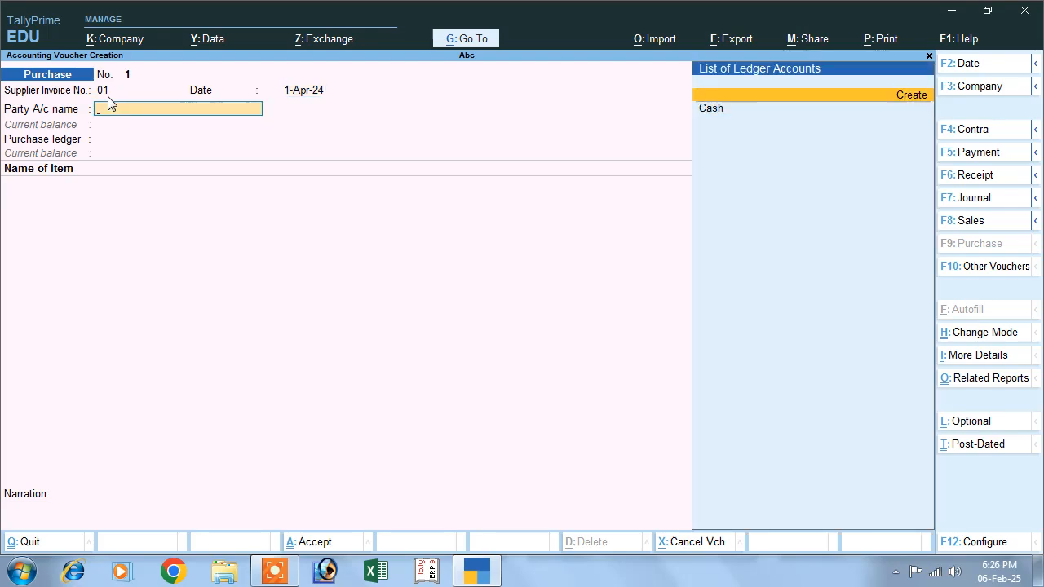
key(Return)
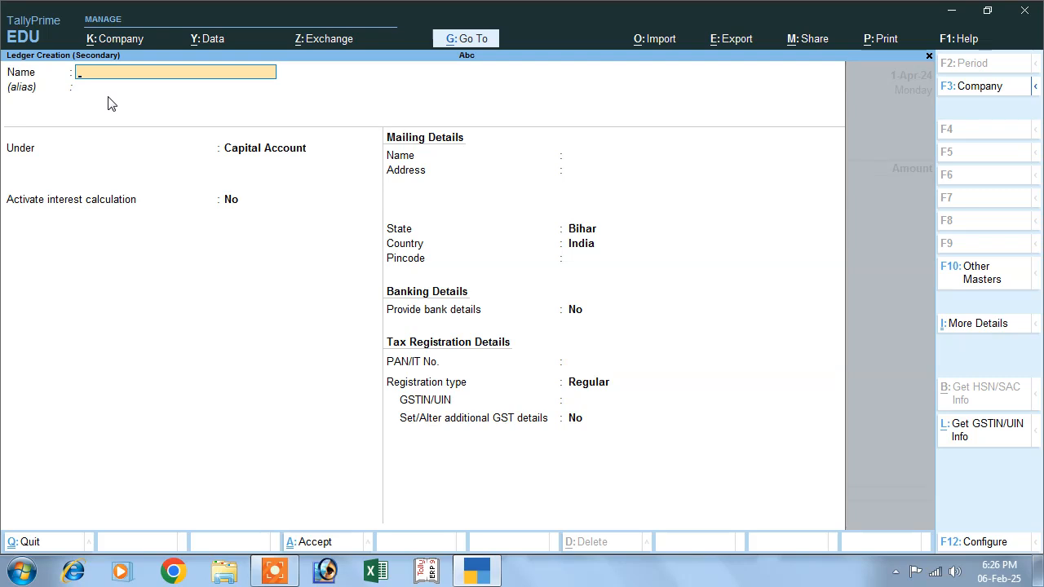
text(Mr a)
key(Return)
key(Return)
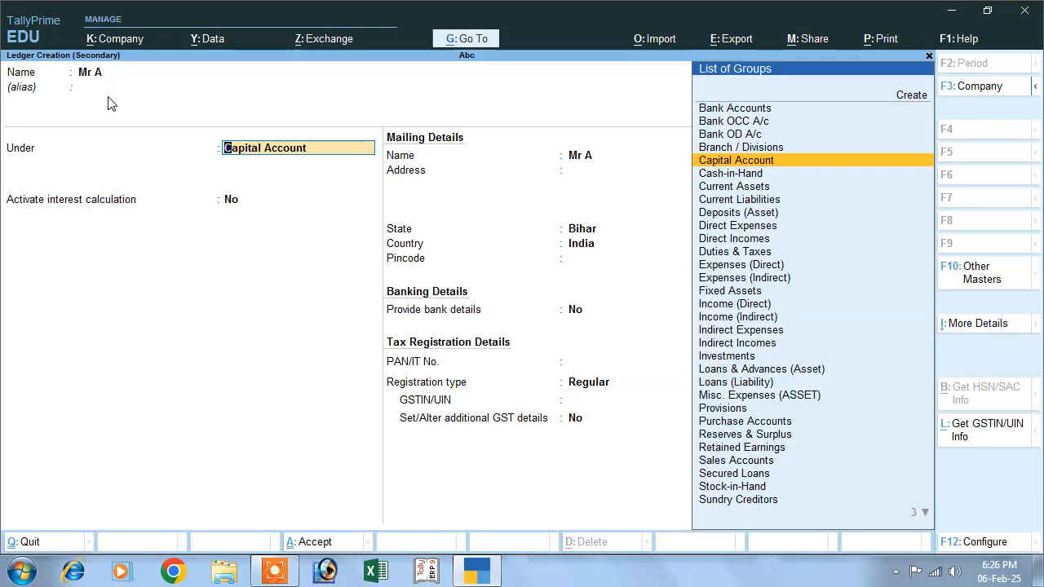
text(S)
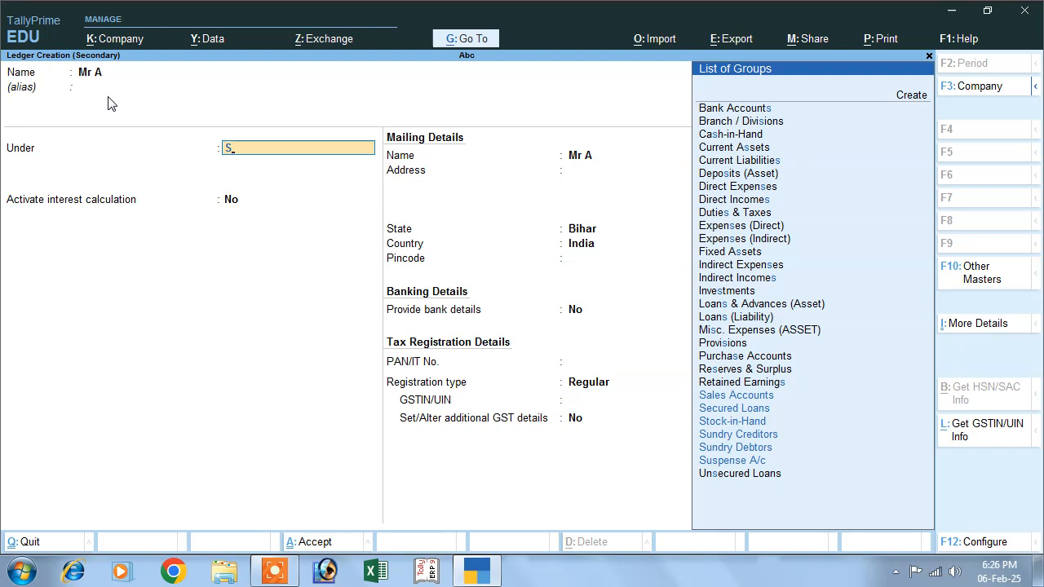
key(Down)
key(Down)
key(Down)
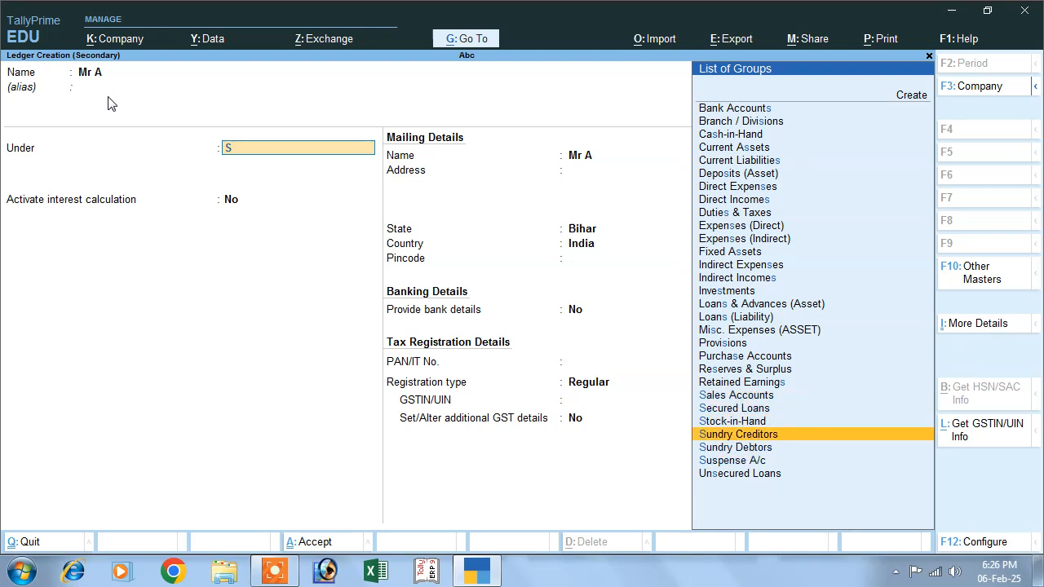
key(Return)
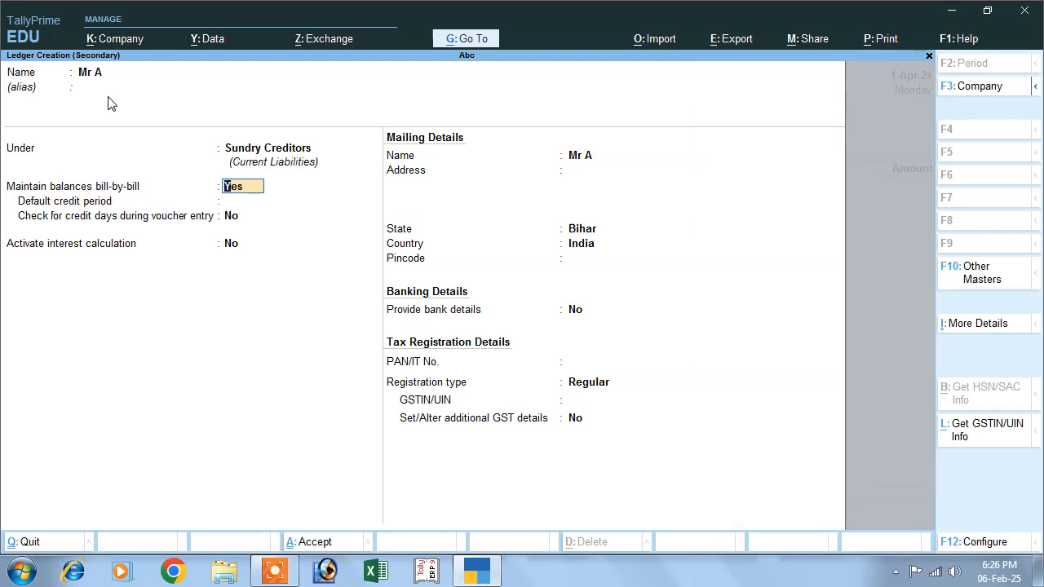
Keep bill-by-bill balances and activate transaction-by-transaction interest with parameter override, including transaction dates for amounts added and deducted.
key(Return)
key(Return)
key(Return)
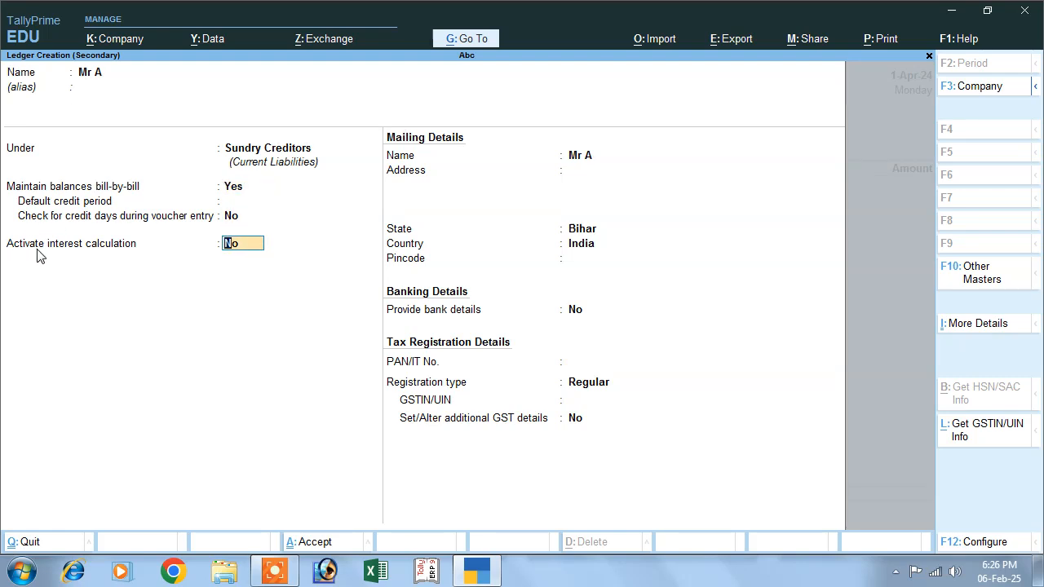
key(y)
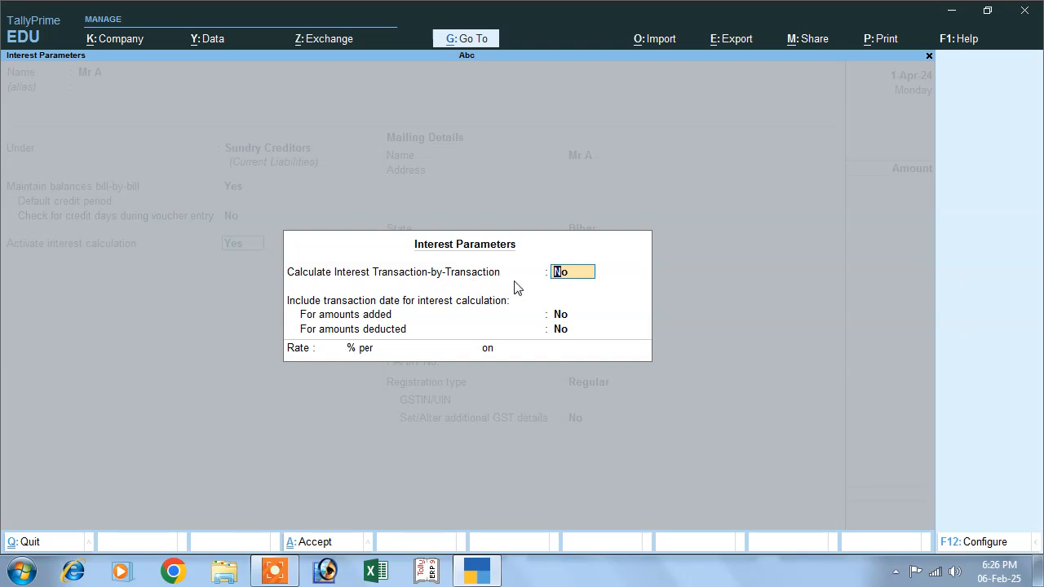
key(y)
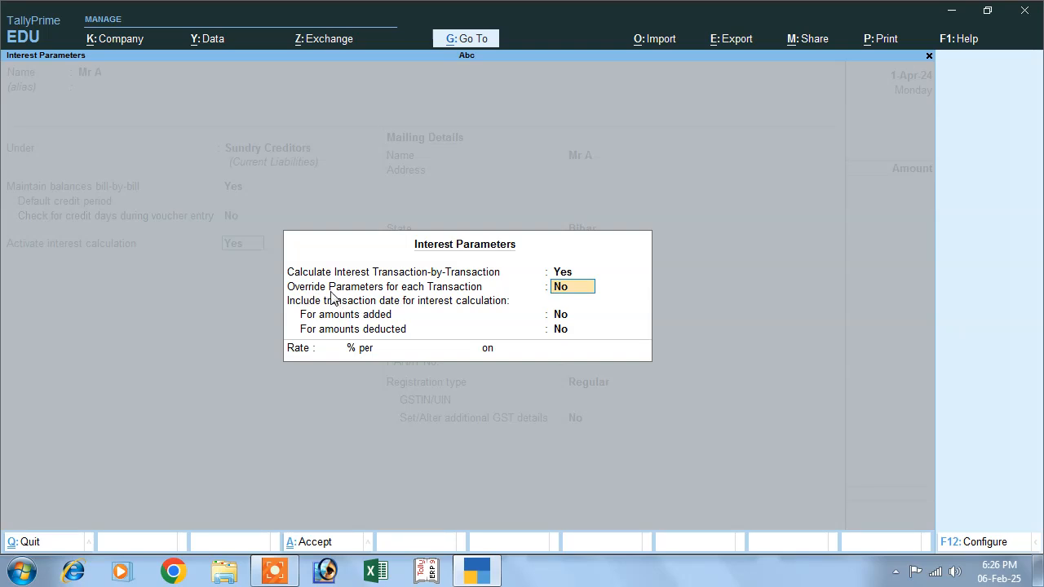
text(y)
key(Return)
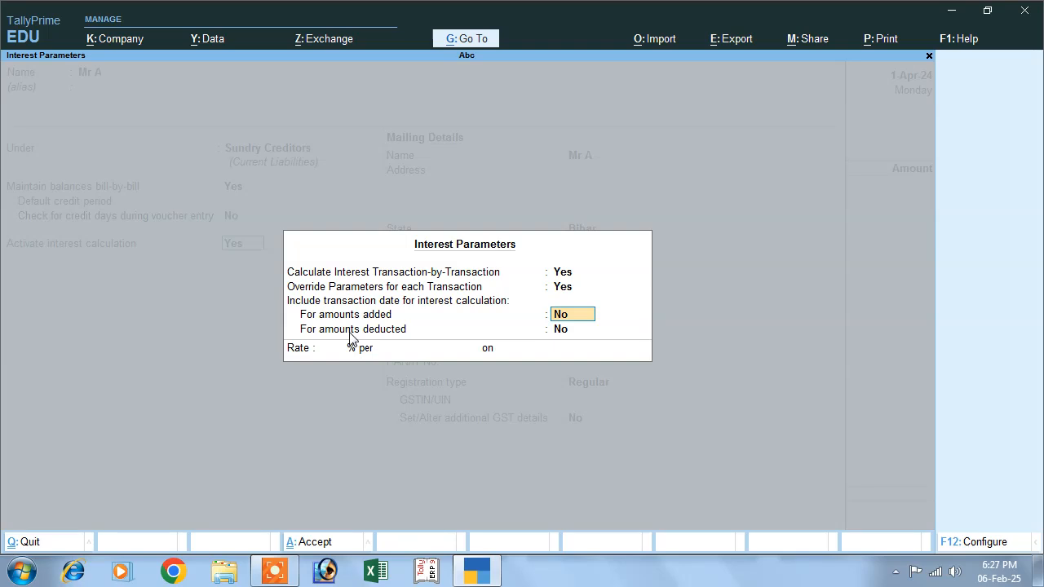
text(y)
key(Return)
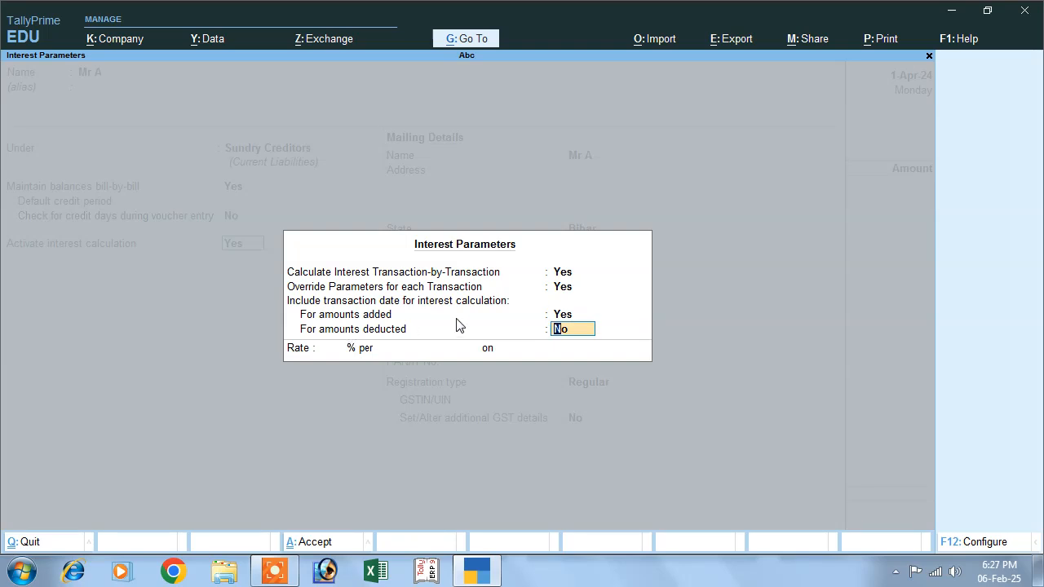
text(y)
key(Return)
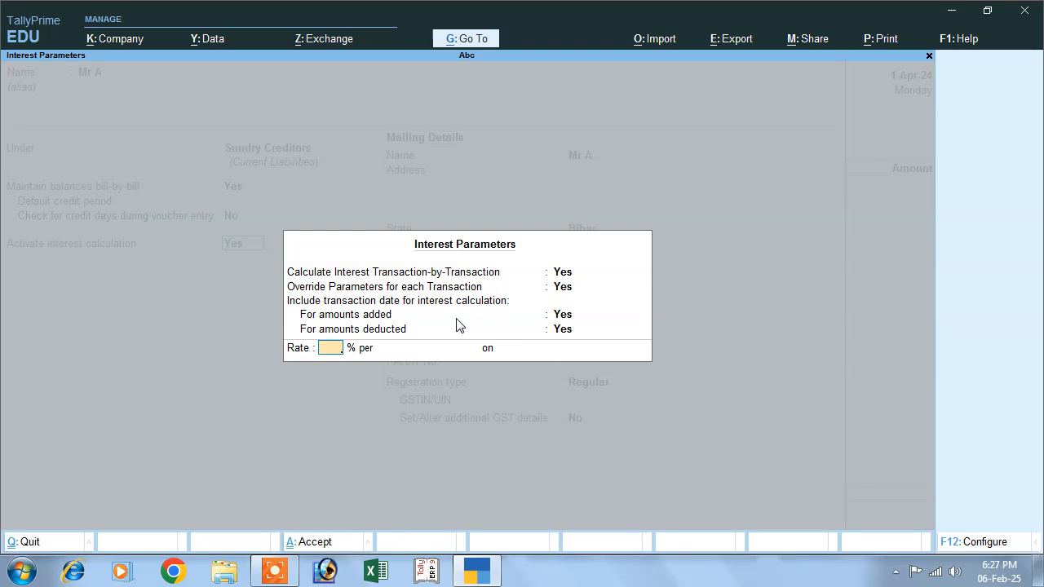
Set the ledger's interest rate to 10% per 30-Day Month on Credit Balances Only.
text(10)
key(Return)
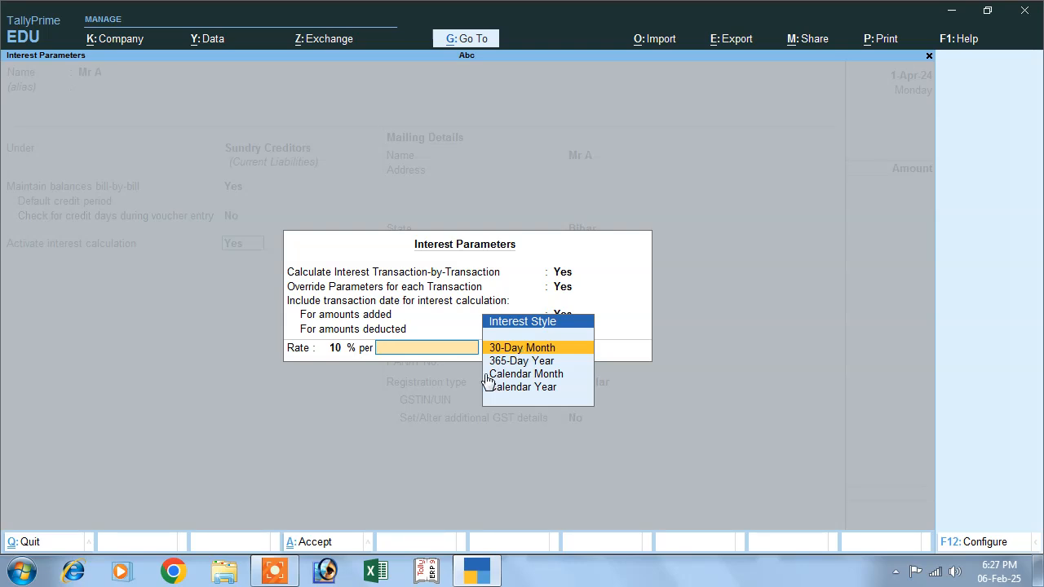
key(Return)
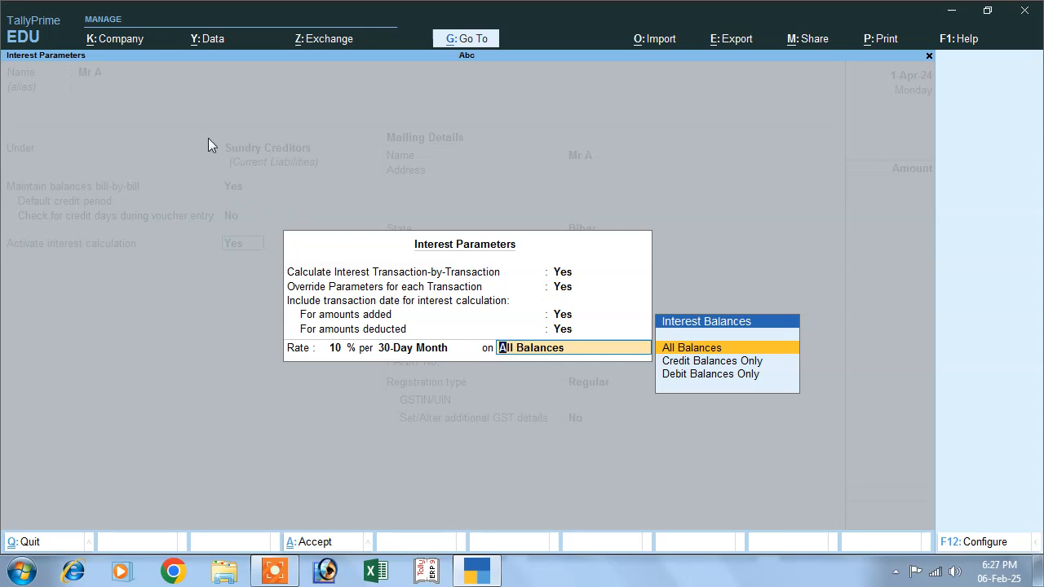
click(688, 364)
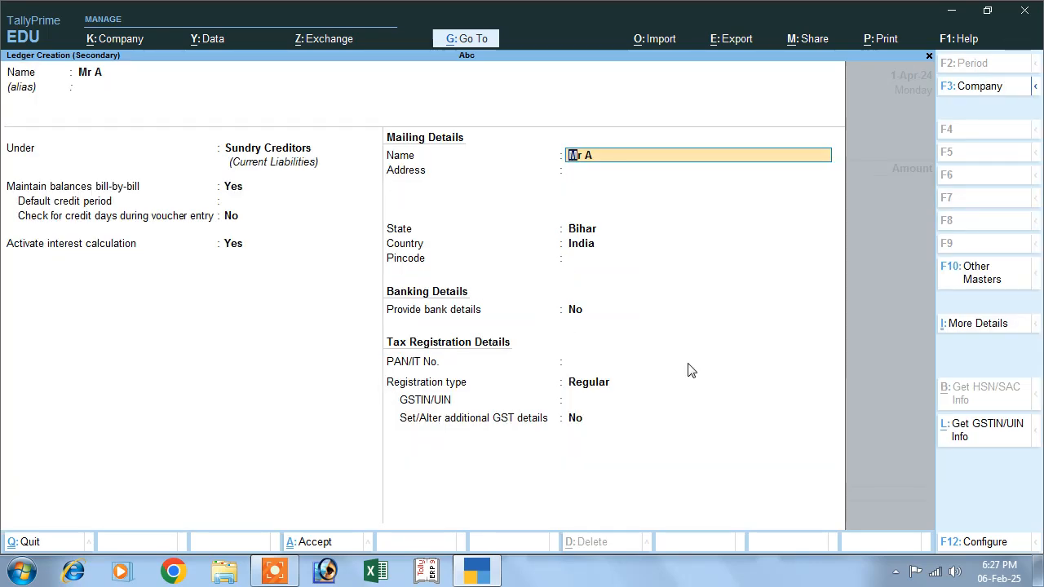
Keep the default mailing, banking and tax registration details and save the Mr A ledger.
key(Return)
key(Return)
key(Return)
key(Return)
key(Return)
key(Return)
key(Return)
key(Return)
key(Return)
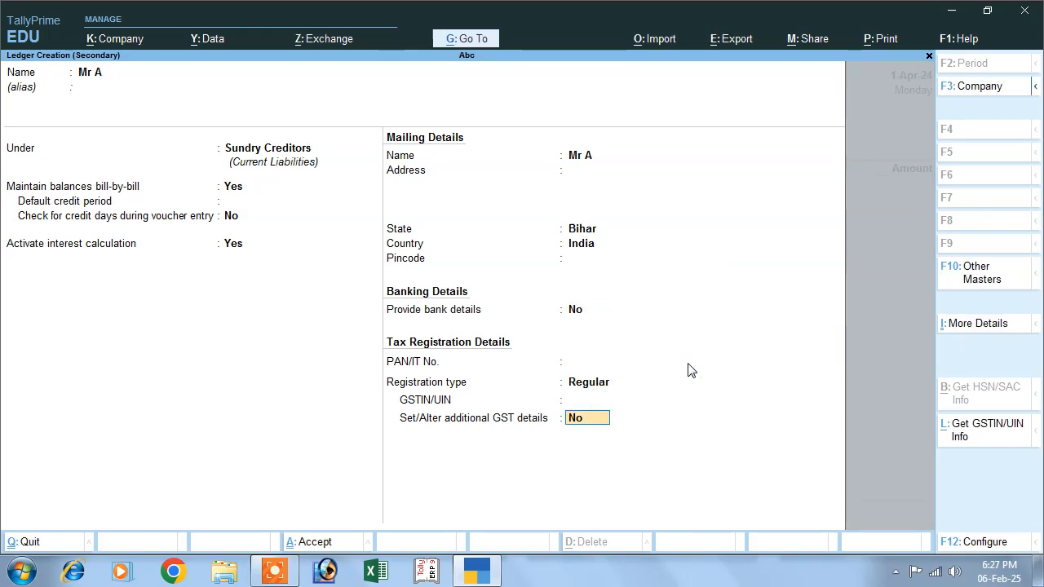
key(Return)
key(Return)
Leave all receipt details of the purchase voucher blank and accept them.
key(Return)
key(Return)
key(Return)
key(Return)
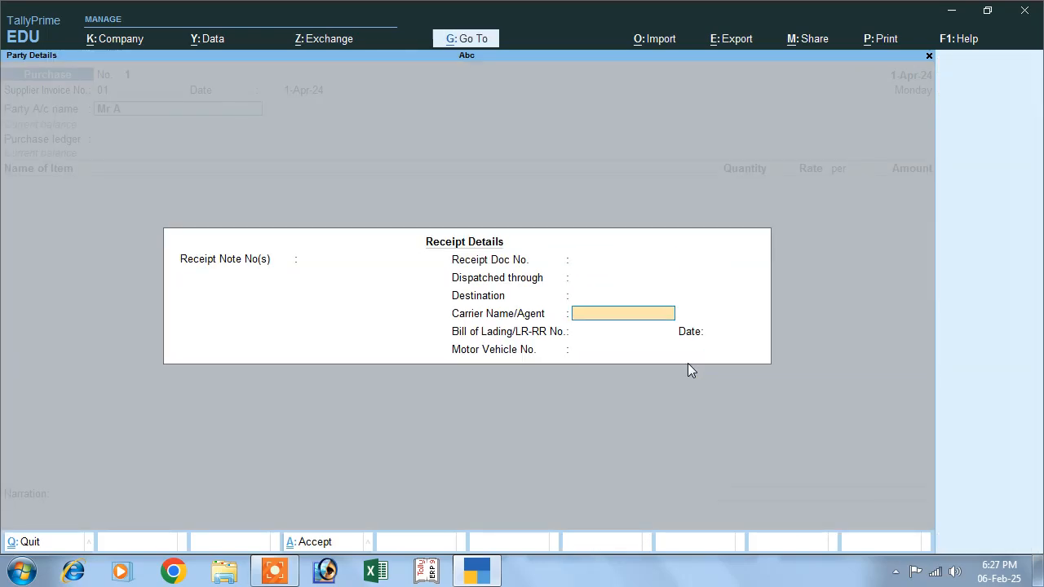
key(Return)
key(Return)
key(Return)
key(Return)
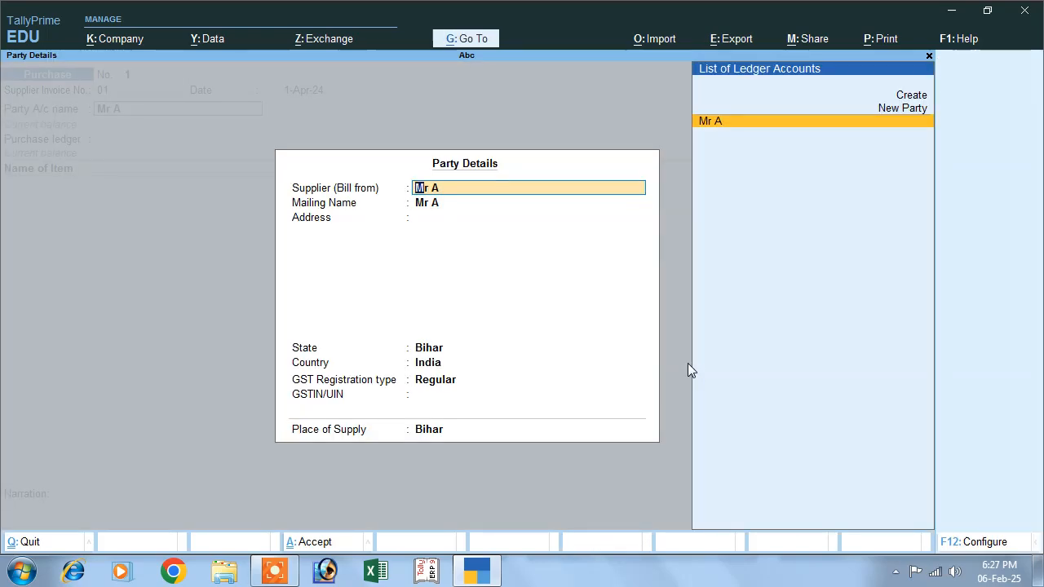
Accept the default party details for the supplier, with Bihar as the place of supply.
key(Return)
key(Return)
key(Return)
key(Return)
key(Return)
key(Return)
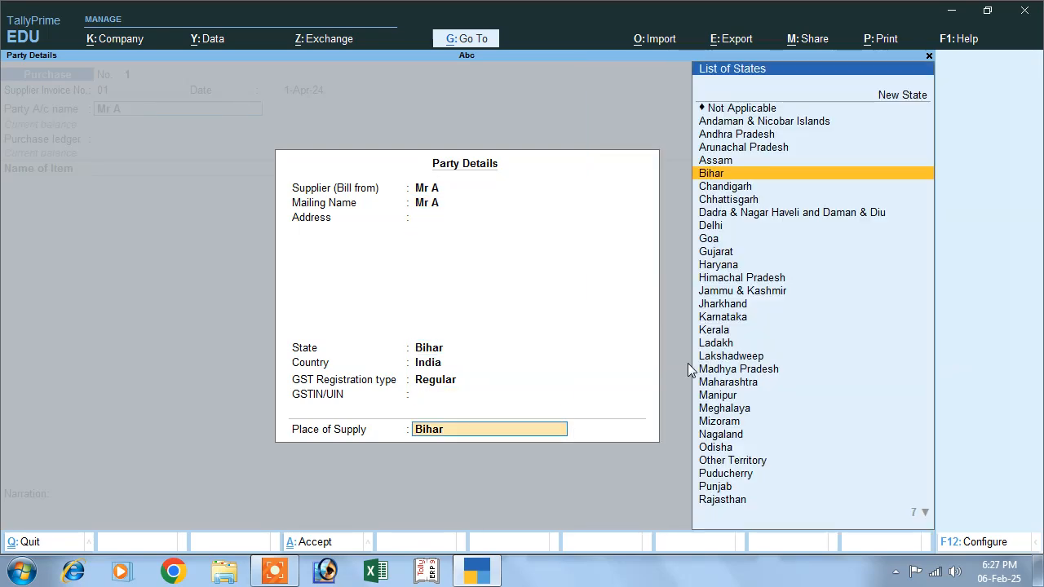
key(Return)
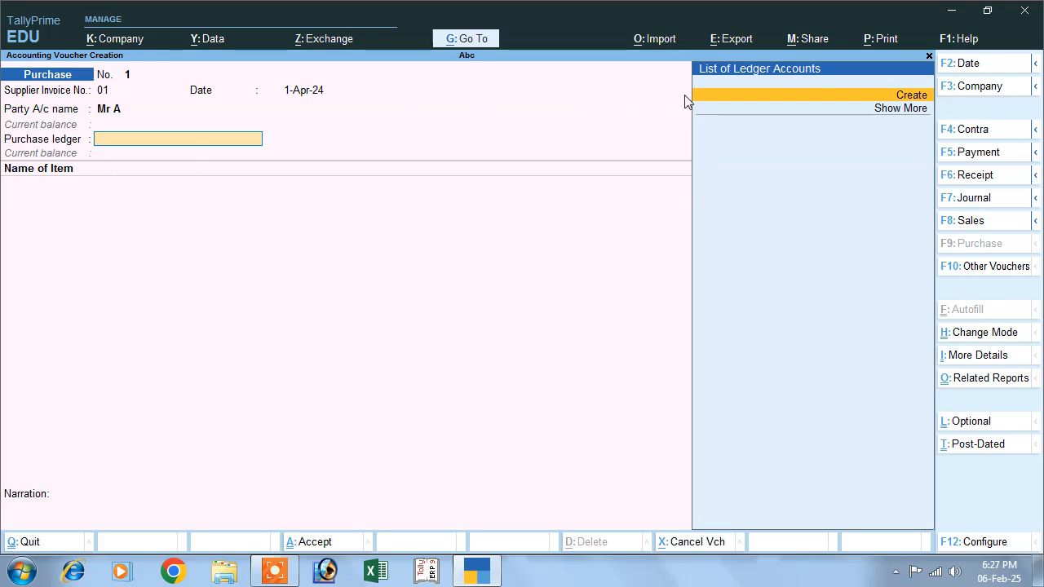
Create a new ledger named Purchase under the Purchase Accounts group for the voucher's purchase ledger.
click(892, 98)
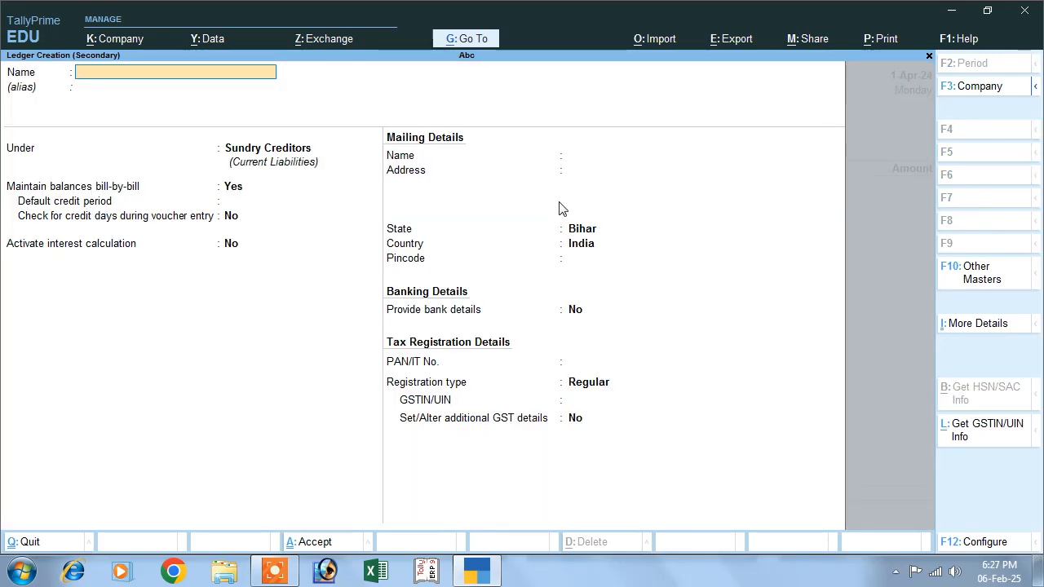
text(Purchase)
key(Return)
key(Return)
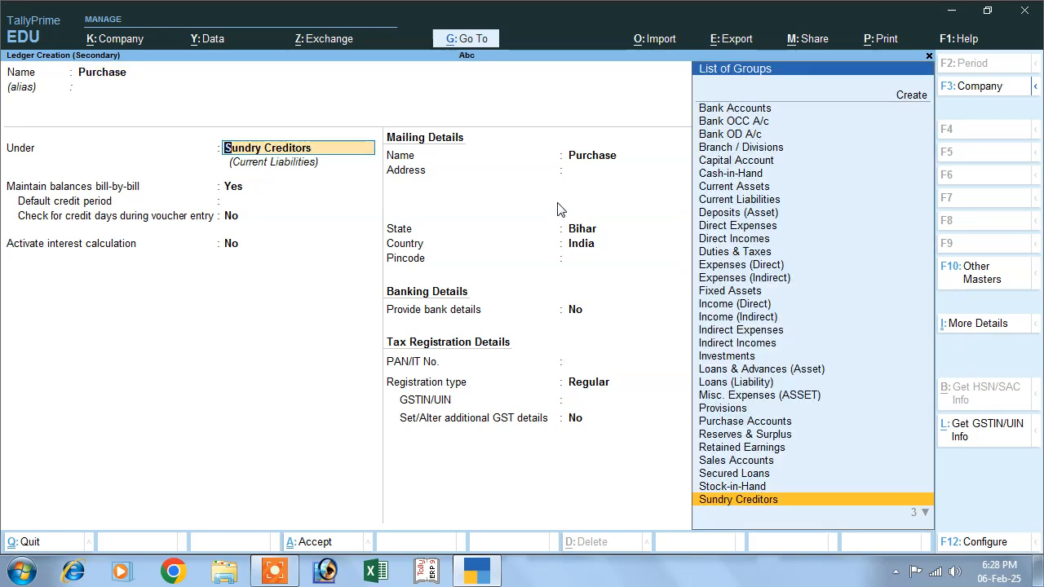
text(P)
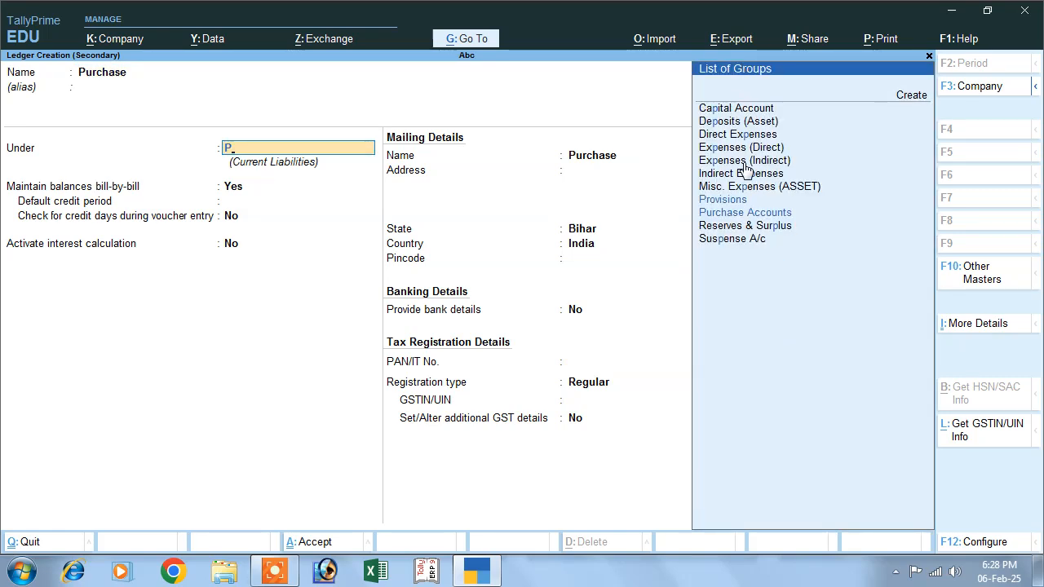
click(744, 214)
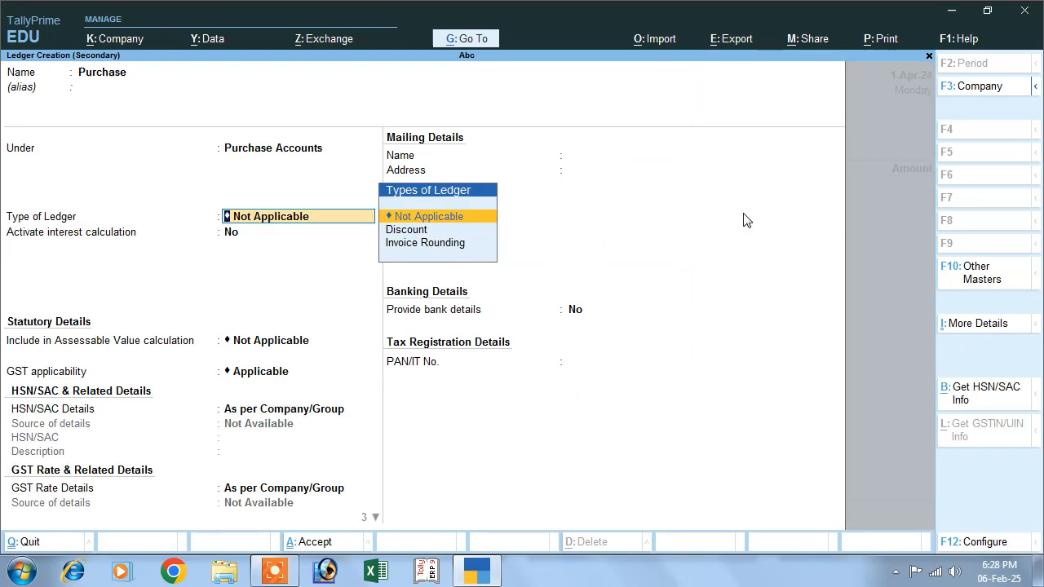
Set the Purchase ledger's type of supply to Goods, keep its other defaults and save it.
key(Return)
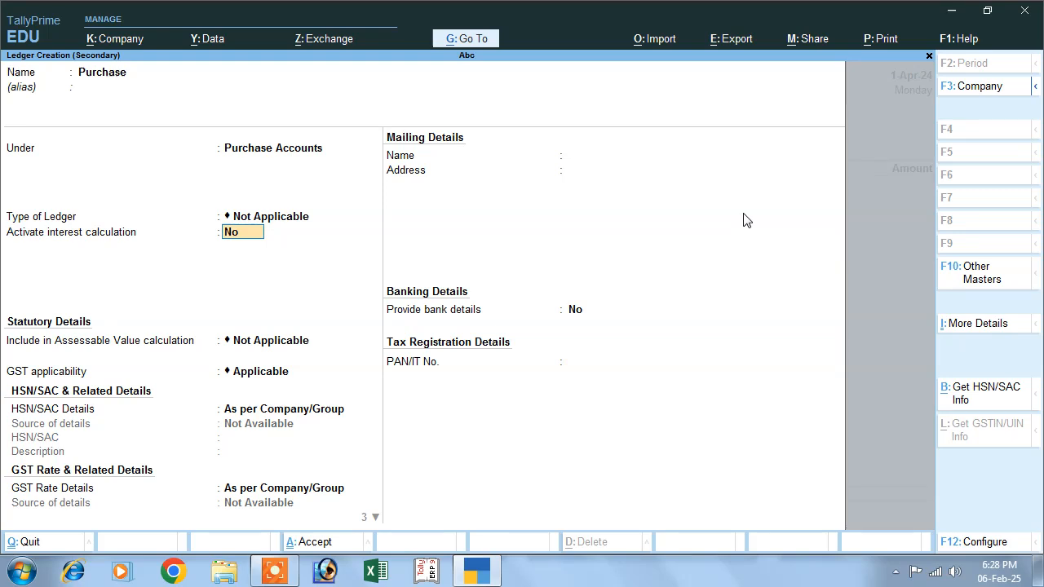
key(Return)
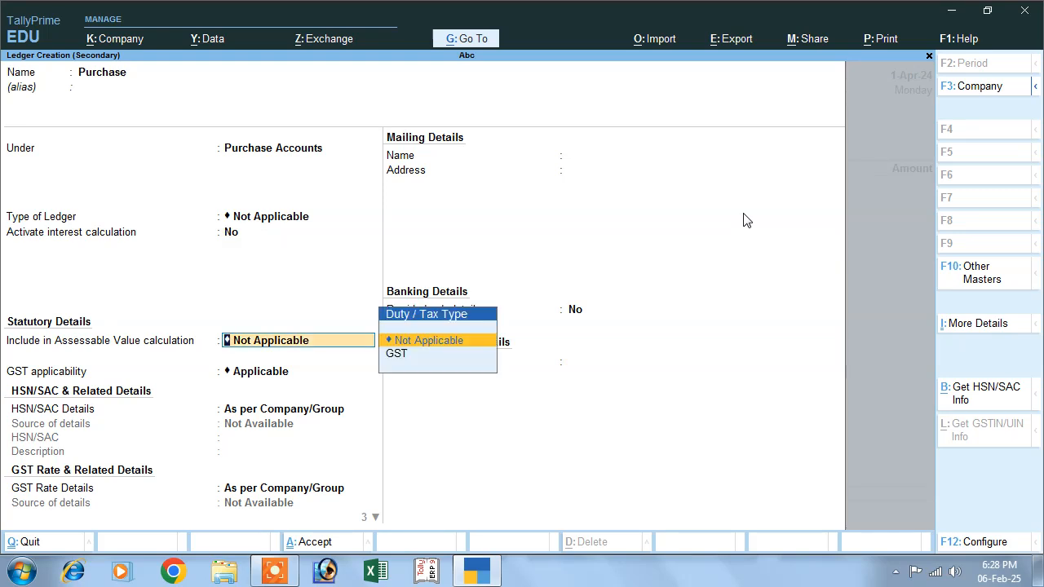
key(Return)
key(Return)
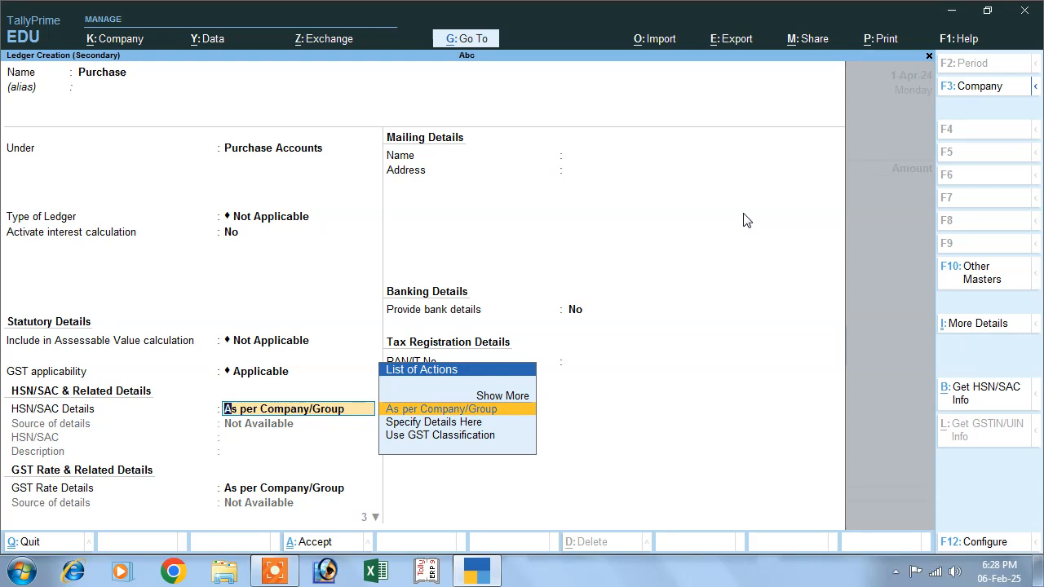
key(Return)
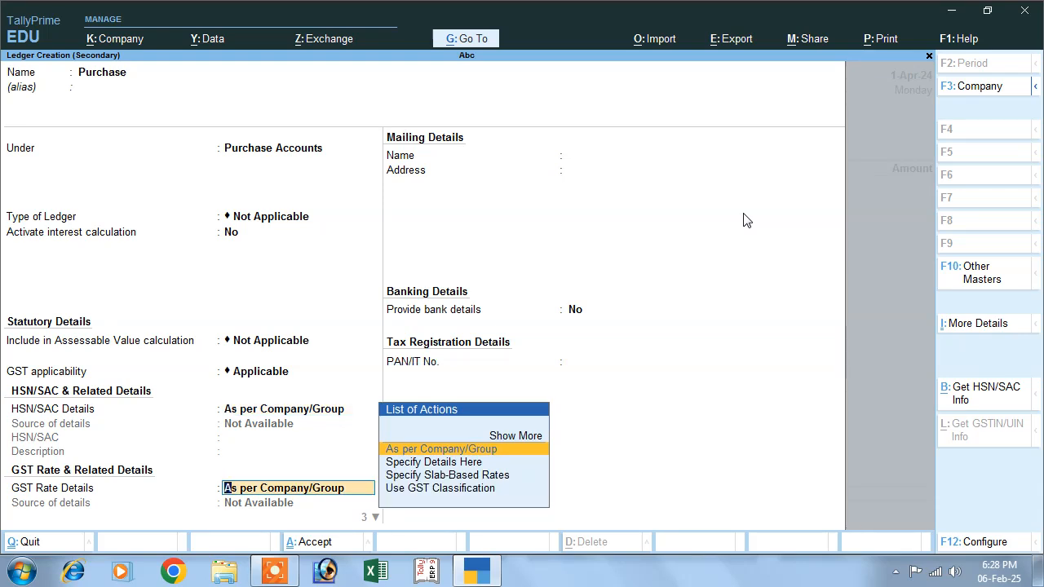
key(Return)
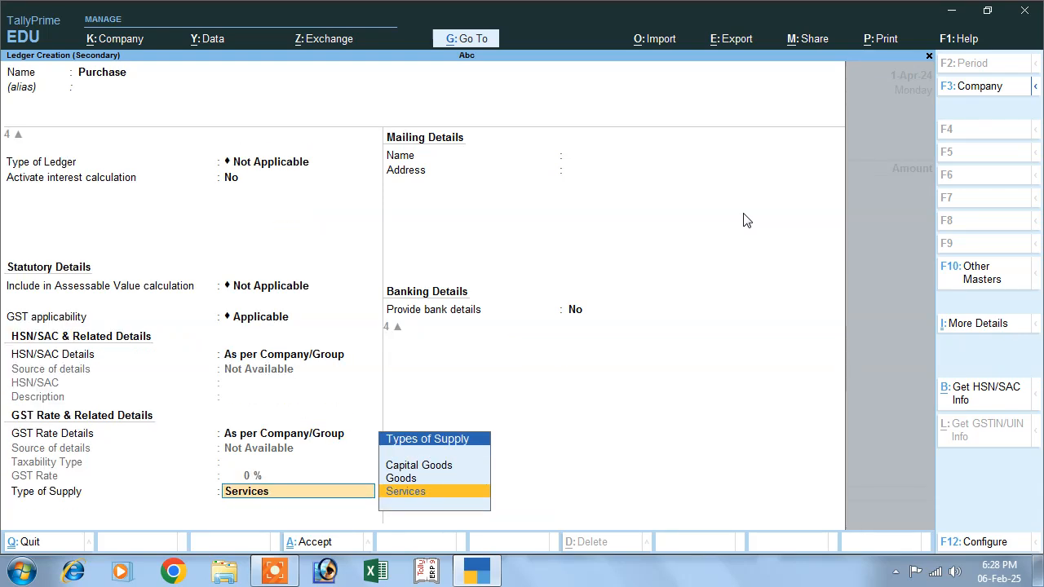
key(Up)
key(Return)
key(Return)
key(Return)
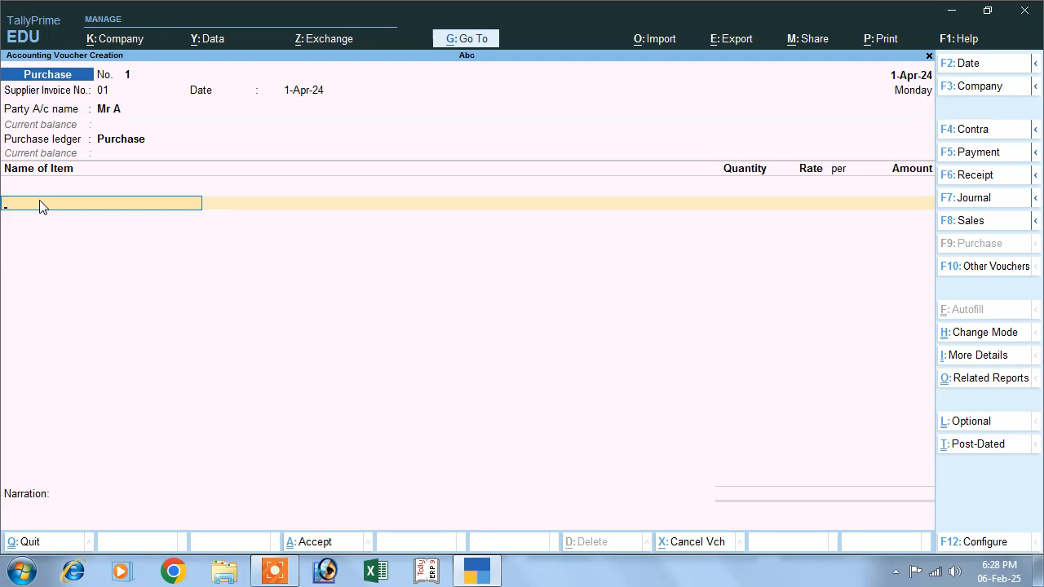
Create a new stock item named Mouse from the voucher's item line, placed under Primary.
key(alt+c)
text(M)
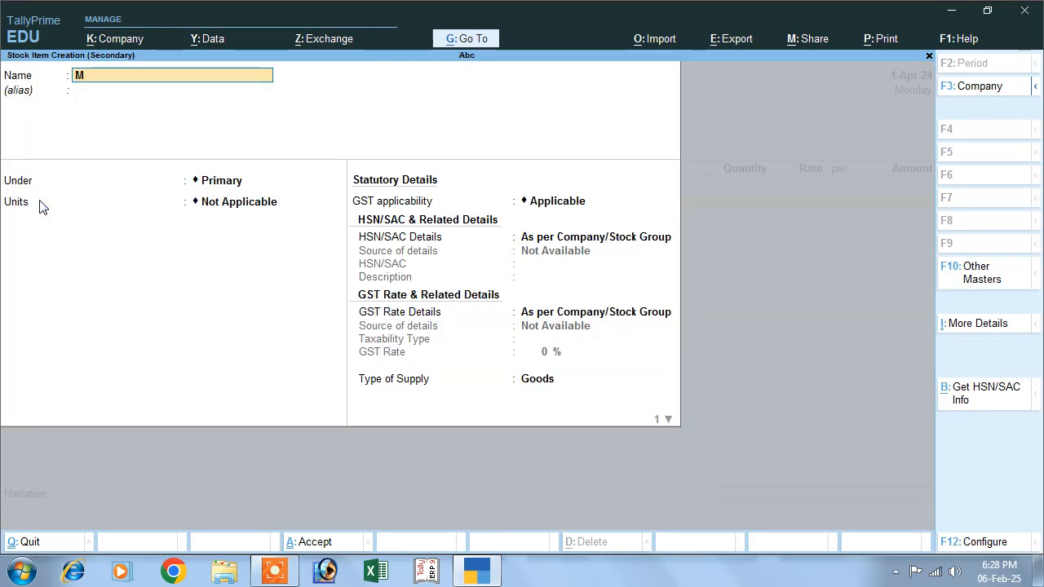
text(ouse)
key(Return)
key(Return)
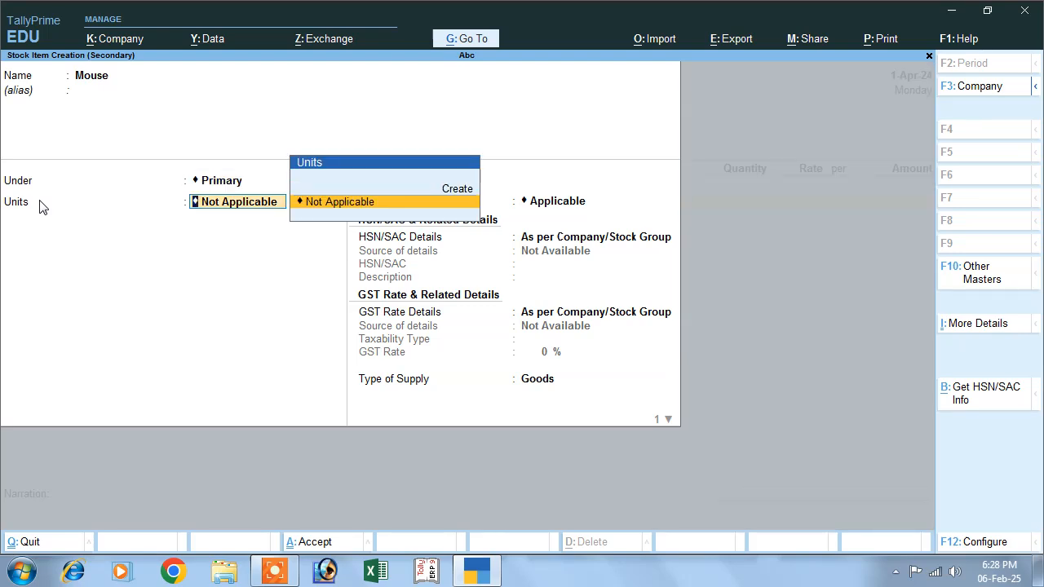
Create a simple unit pcs with formal name Pieces, UQC PCS-PIECES and 0 decimal places for the Mouse item.
click(449, 190)
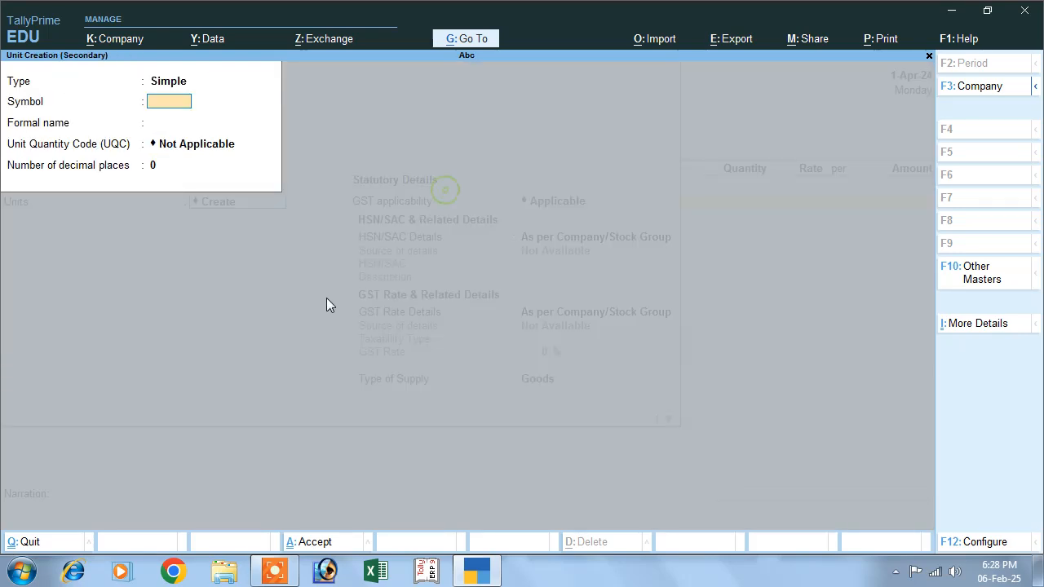
text(pcs)
key(Return)
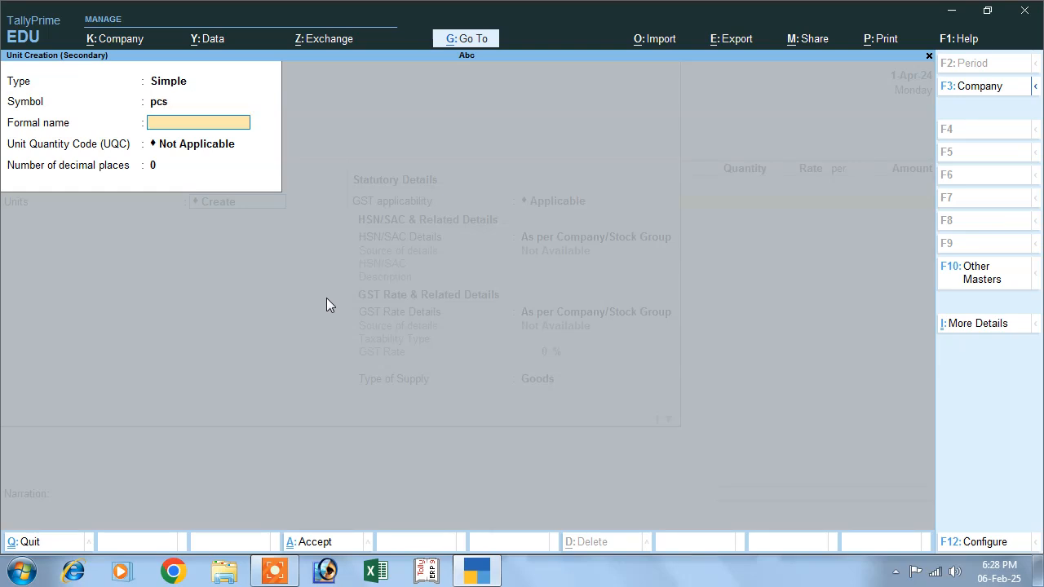
text(Pieces)
key(Return)
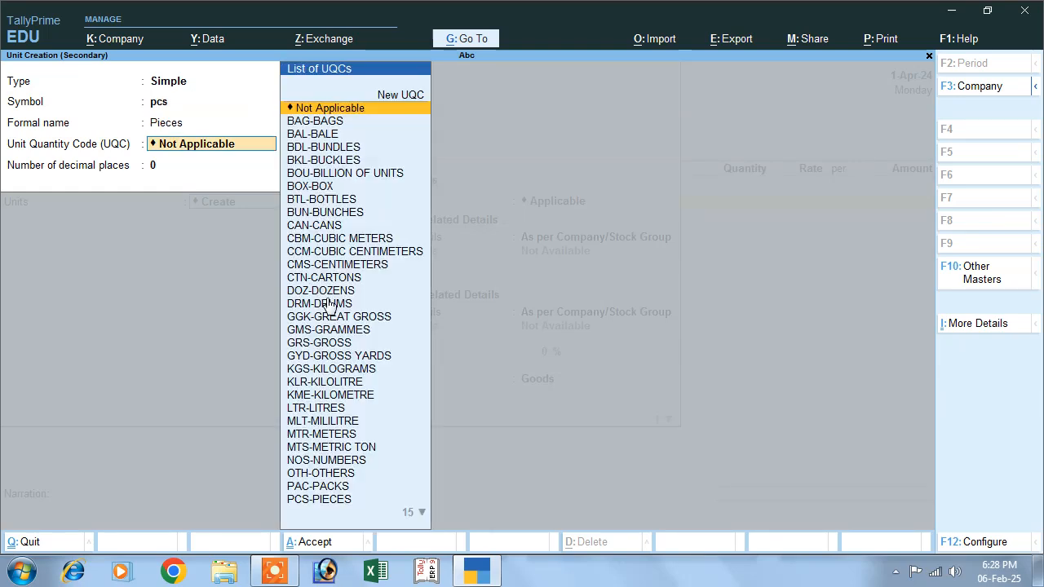
text(pc)
key(Return)
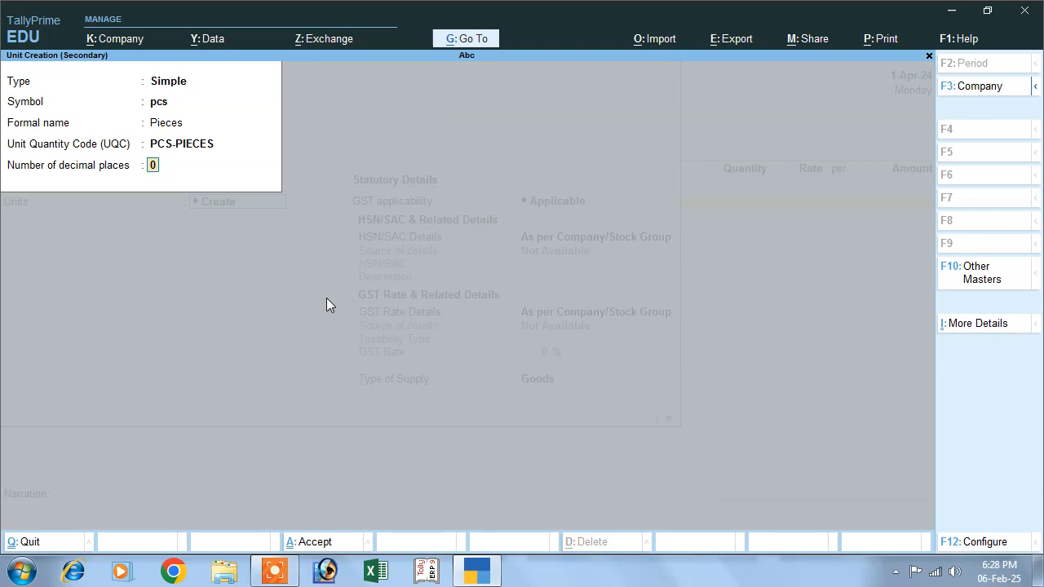
key(Return)
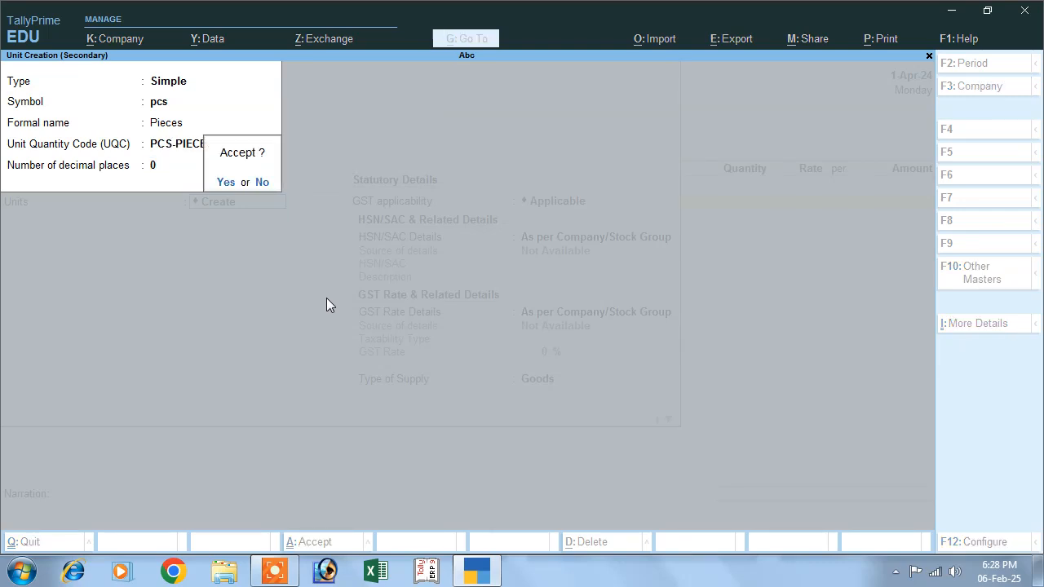
key(Return)
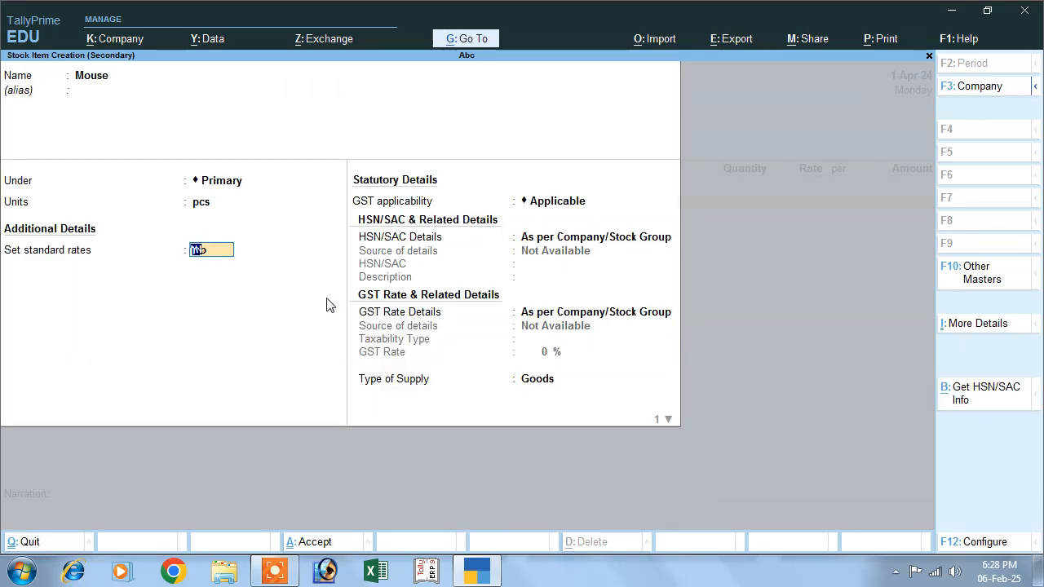
Keep standard rates at No and the default GST details with Goods as supply type, and save the Mouse item.
key(Return)
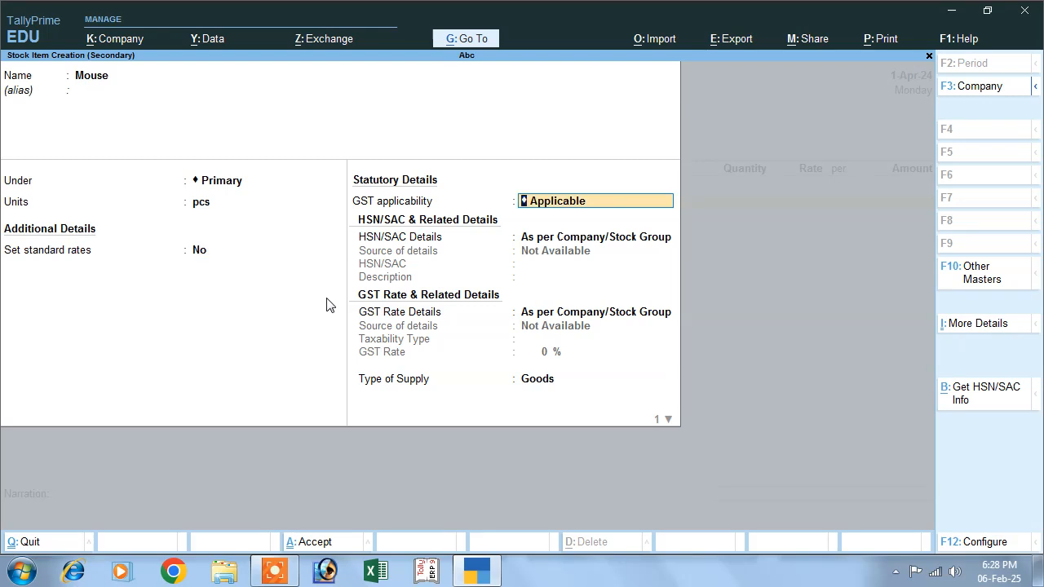
key(Return)
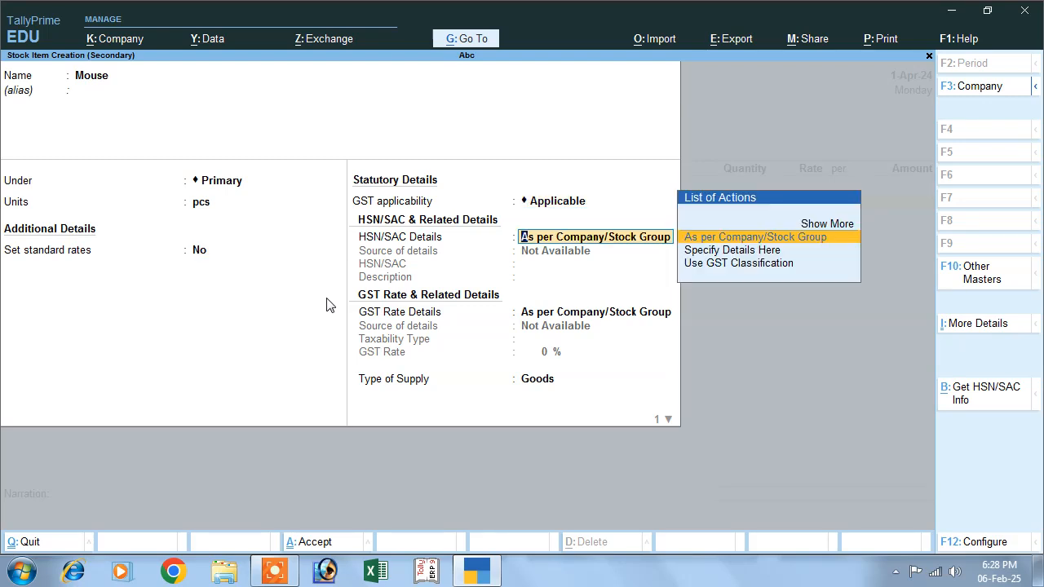
key(Return)
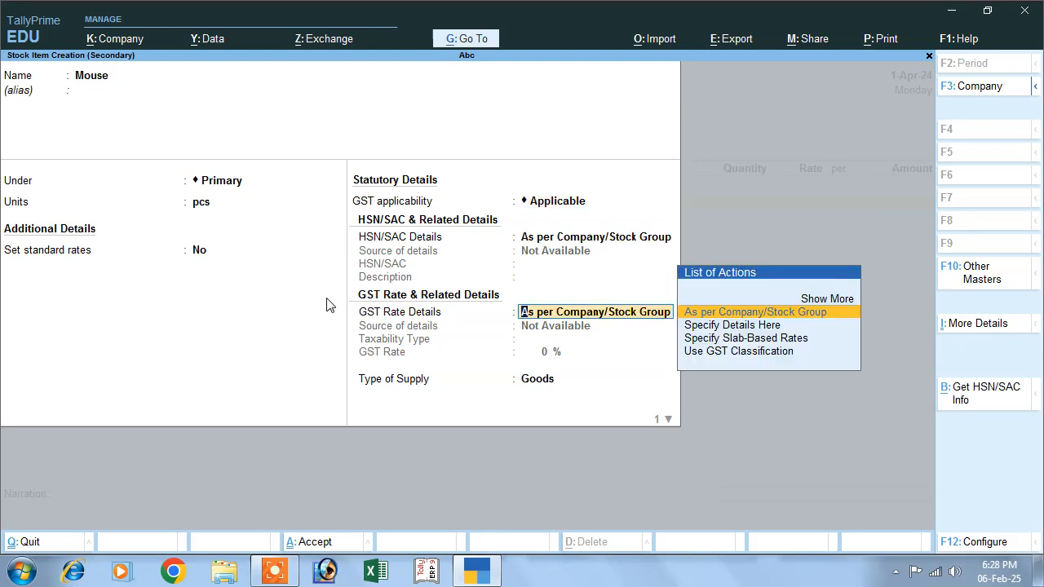
key(Return)
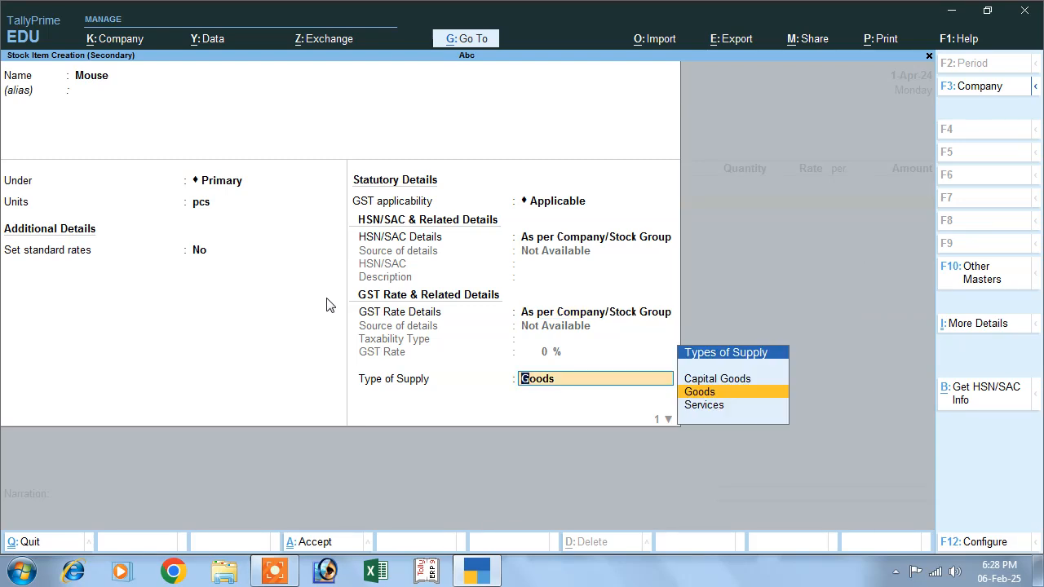
key(Return)
key(Return)
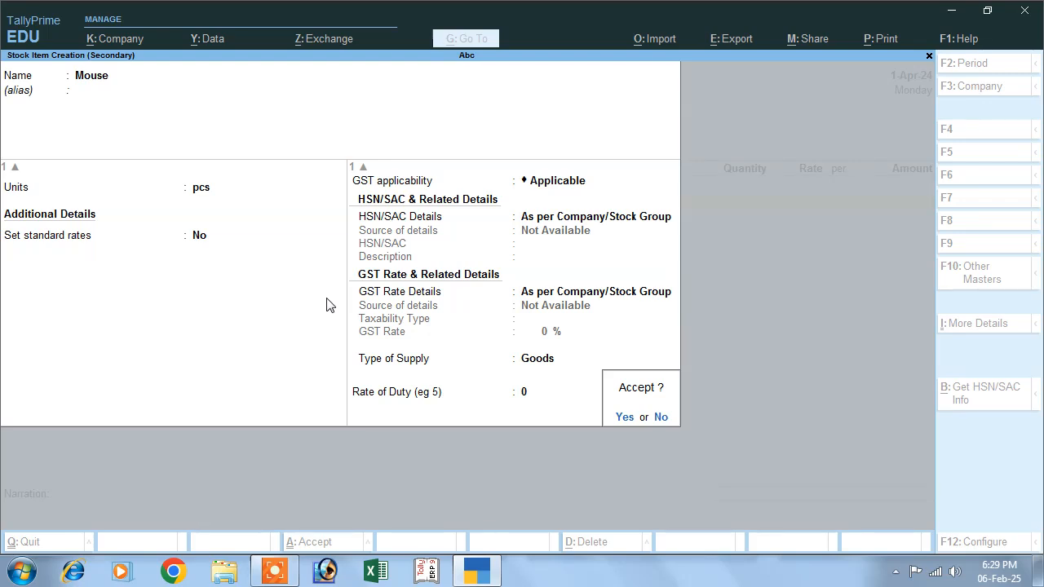
key(Return)
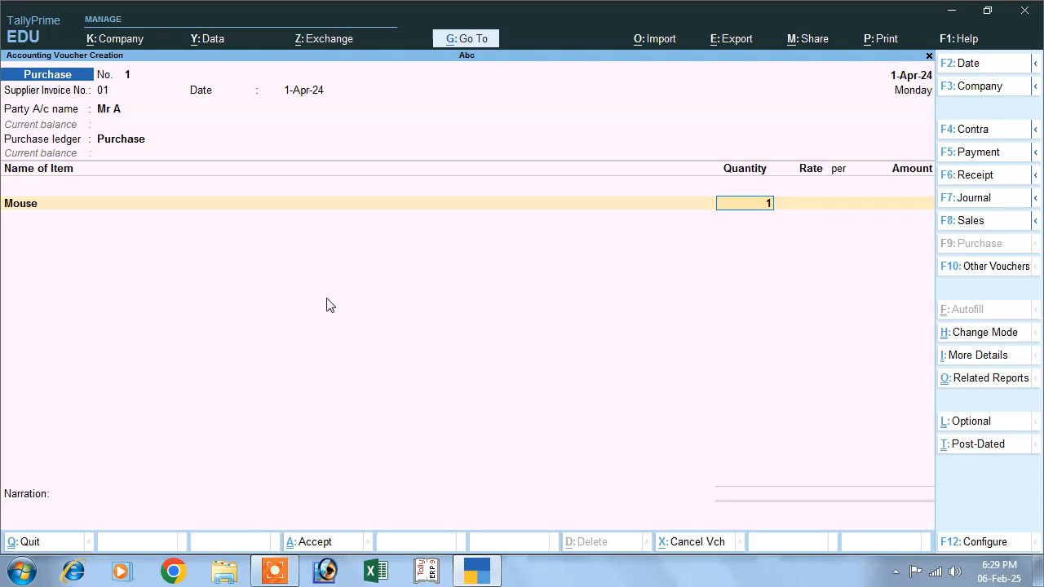
Enter a quantity of 1,000 pcs at a rate of 500 per piece for the Mouse item.
text(000)
key(Return)
text(5)
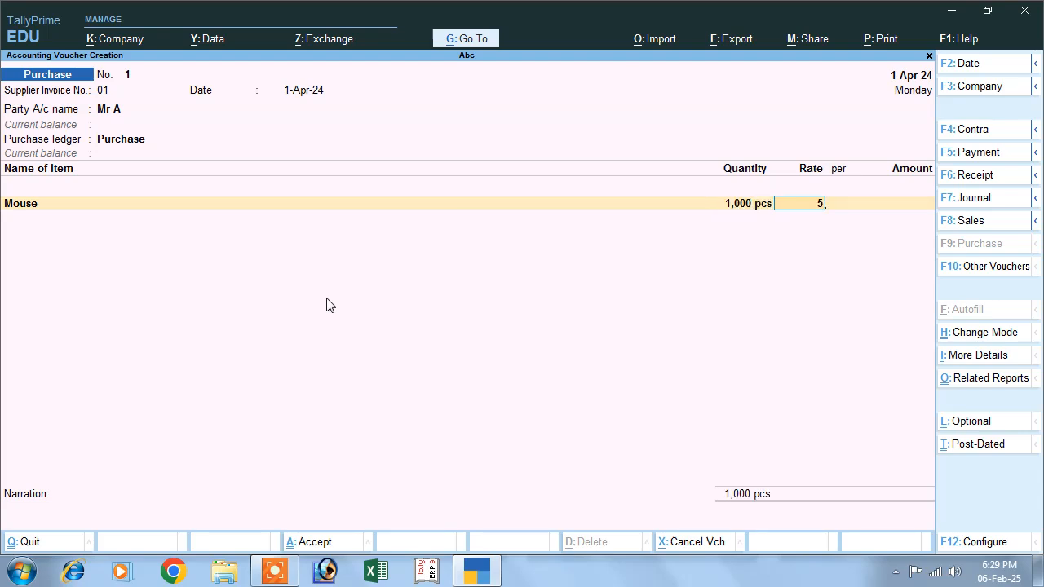
text(00)
key(Return)
key(Return)
key(Return)
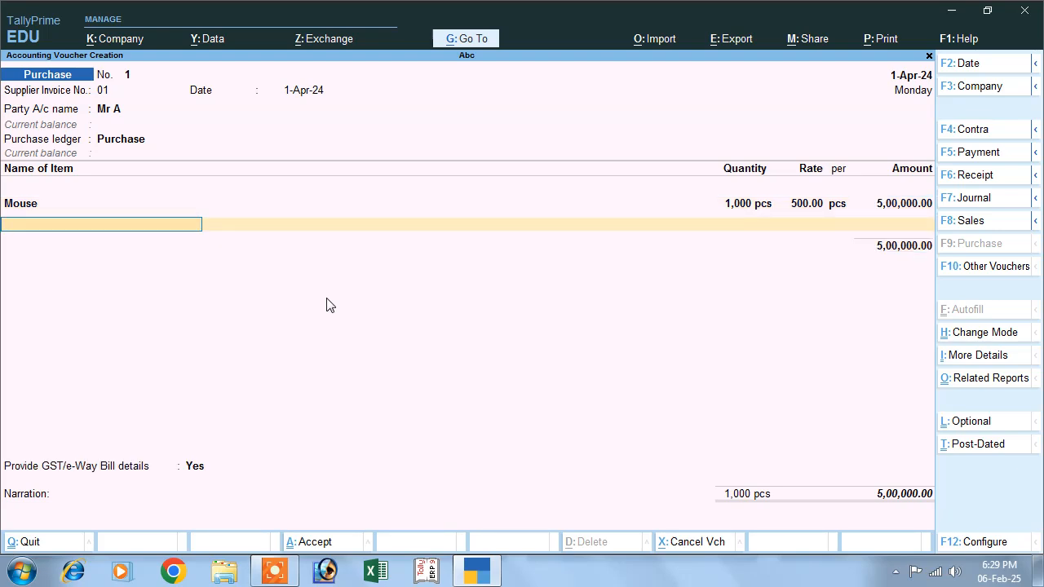
End the voucher's item list and set Provide GST/e-Way Bill details to No.
key(Return)
key(Return)
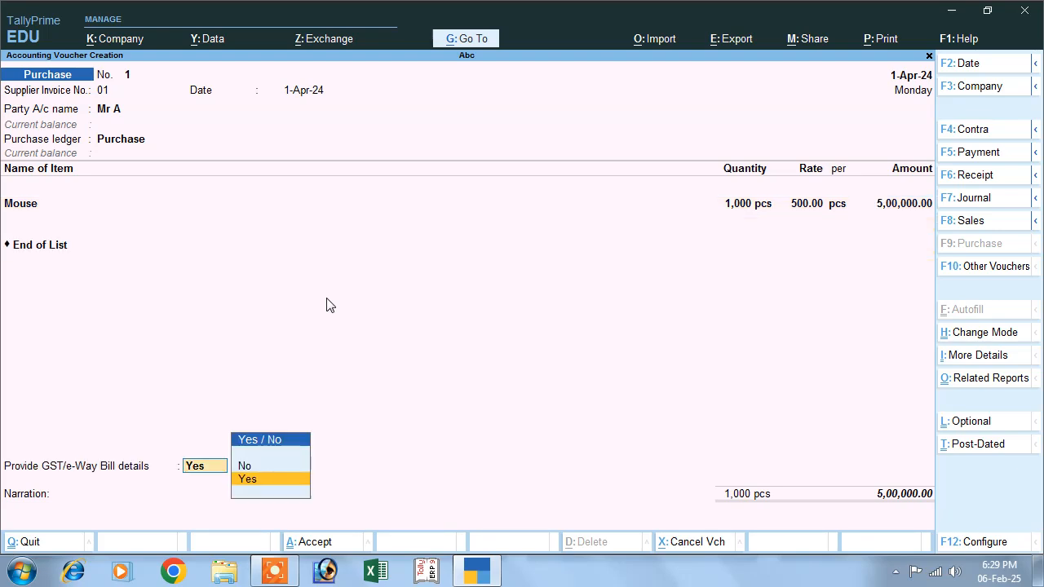
key(Up)
key(Return)
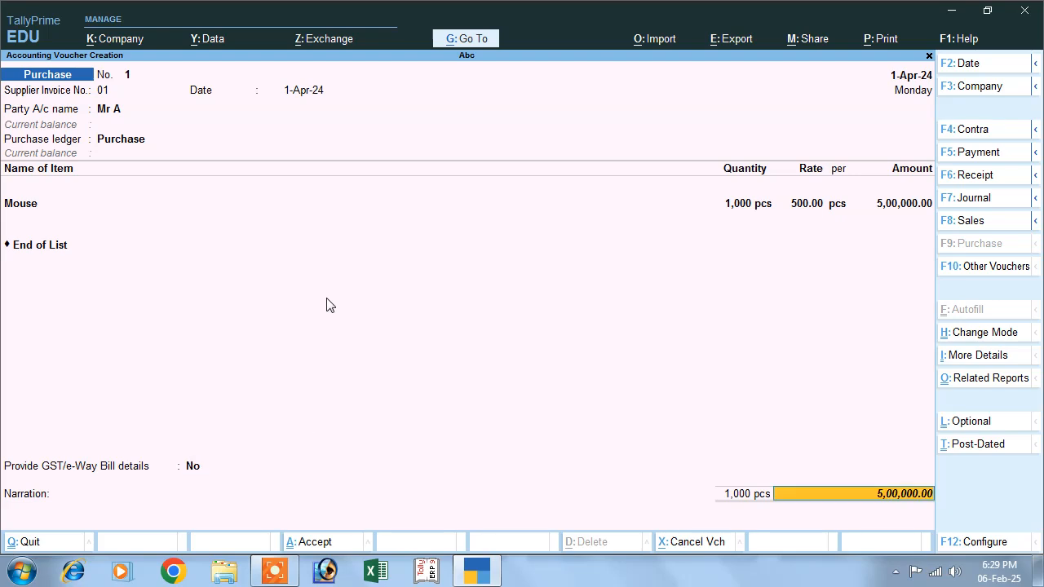
Allocate the full credit amount to a New Ref named Mr A and accept interest of 10% per 30-Day Month on Credit Balances Only.
key(Return)
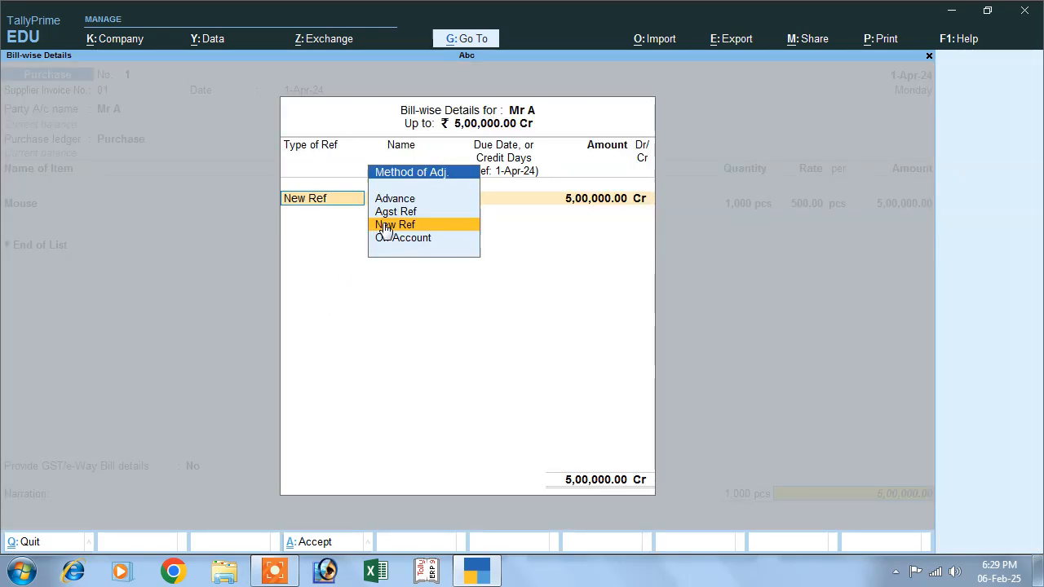
key(Return)
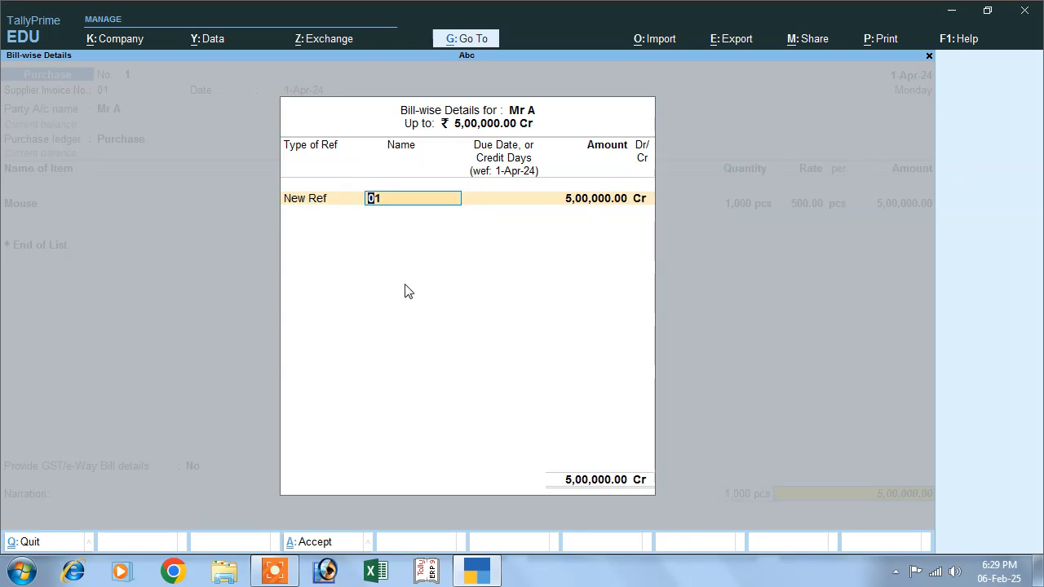
text(Mr a)
key(Return)
key(Return)
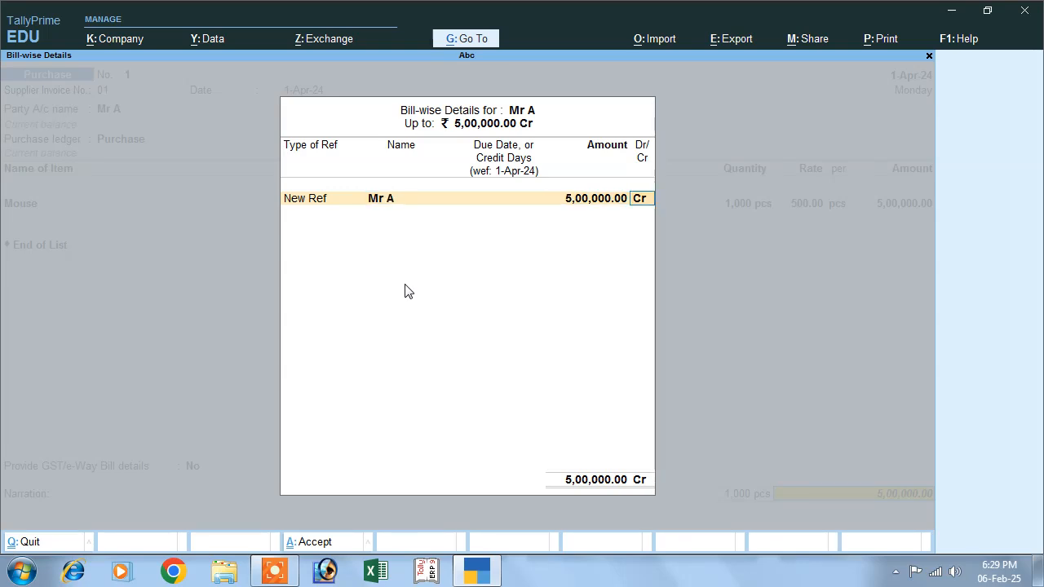
key(Return)
key(Return)
key(Return)
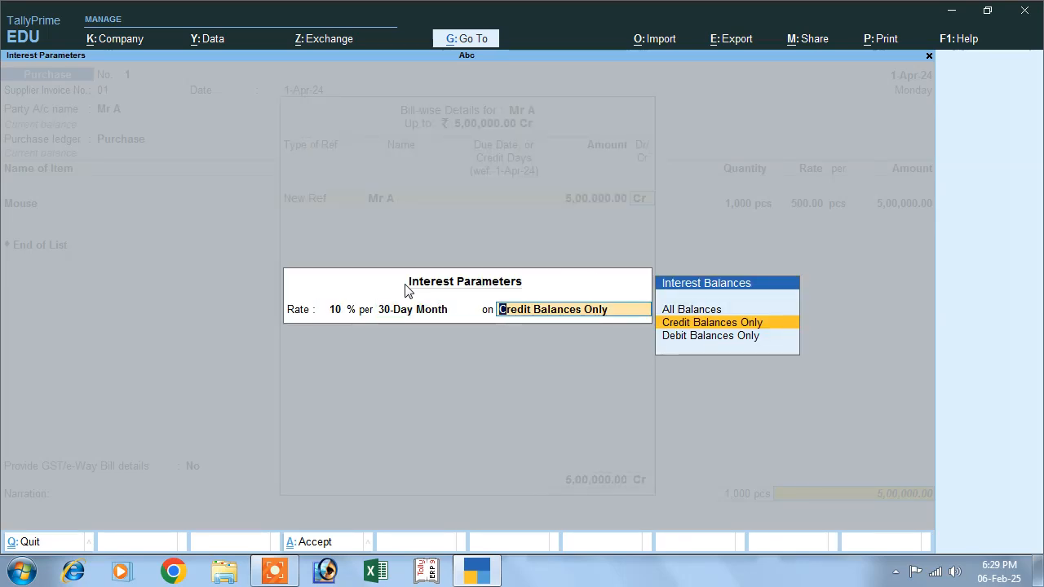
key(Return)
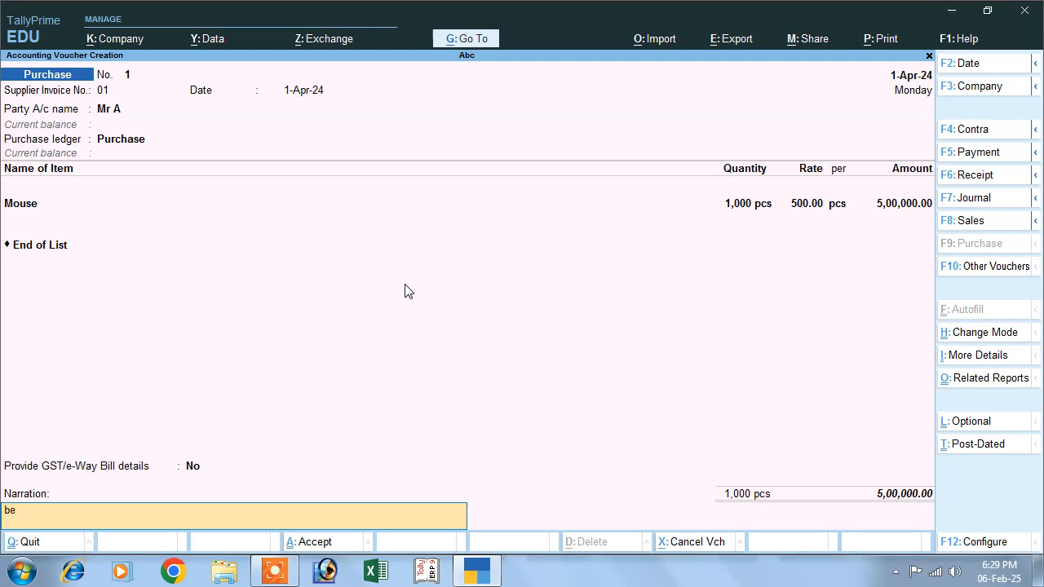
Enter the narration "being credit purchase", save the purchase voucher and exit voucher creation.
text(being credit purchase)
key(Return)
key(Return)
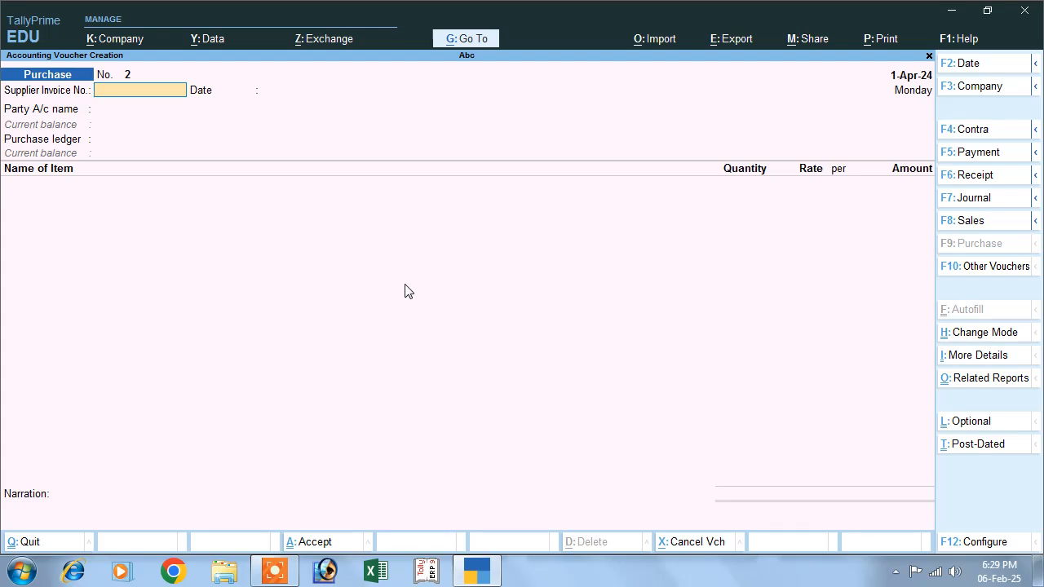
key(Escape)
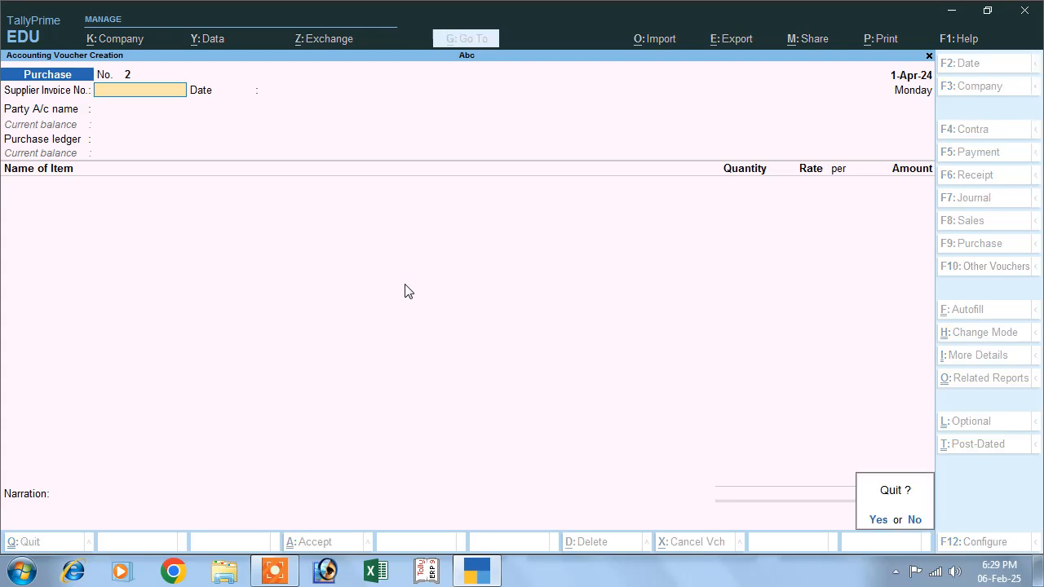
key(Return)
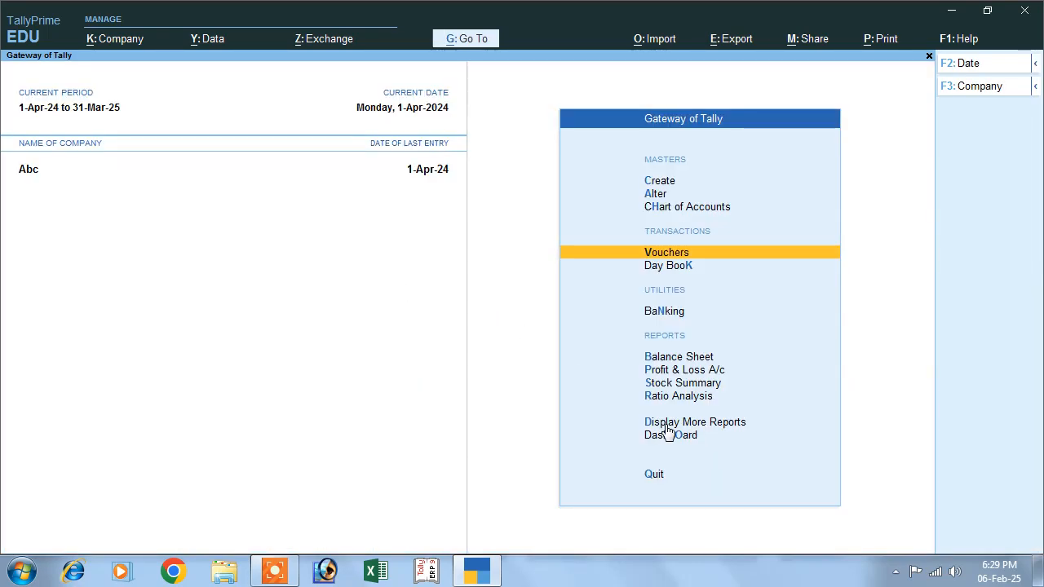
Open Display More Reports from the Gateway of Tally.
key(Down)
key(Down)
key(Down)
key(Down)
key(Down)
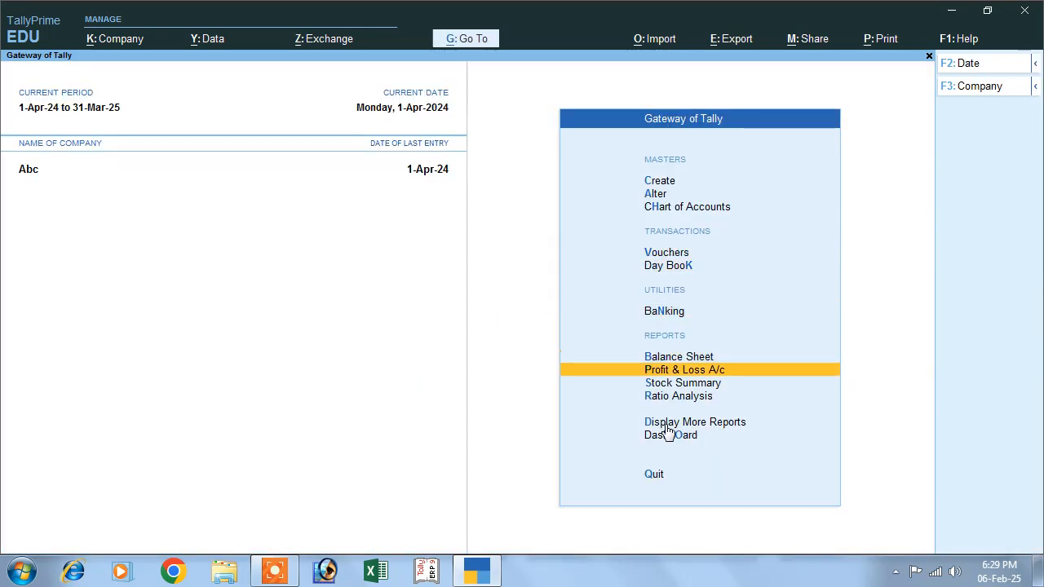
key(Down)
key(Down)
key(Return)
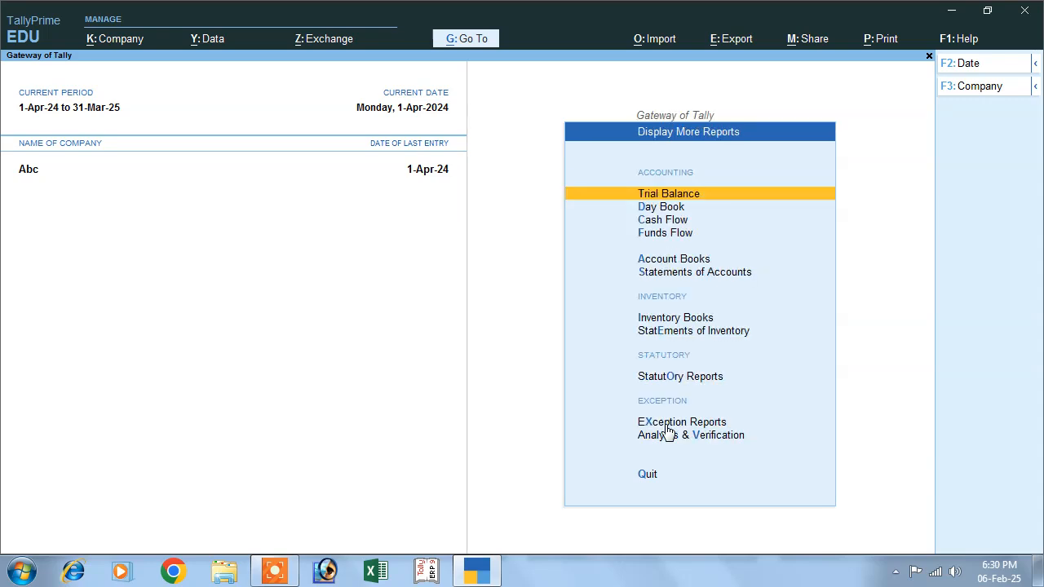
Open the Interest Payable report from the Interest Calculations in Statements of Accounts.
key(Down)
key(Down)
key(Down)
key(Down)
key(Down)
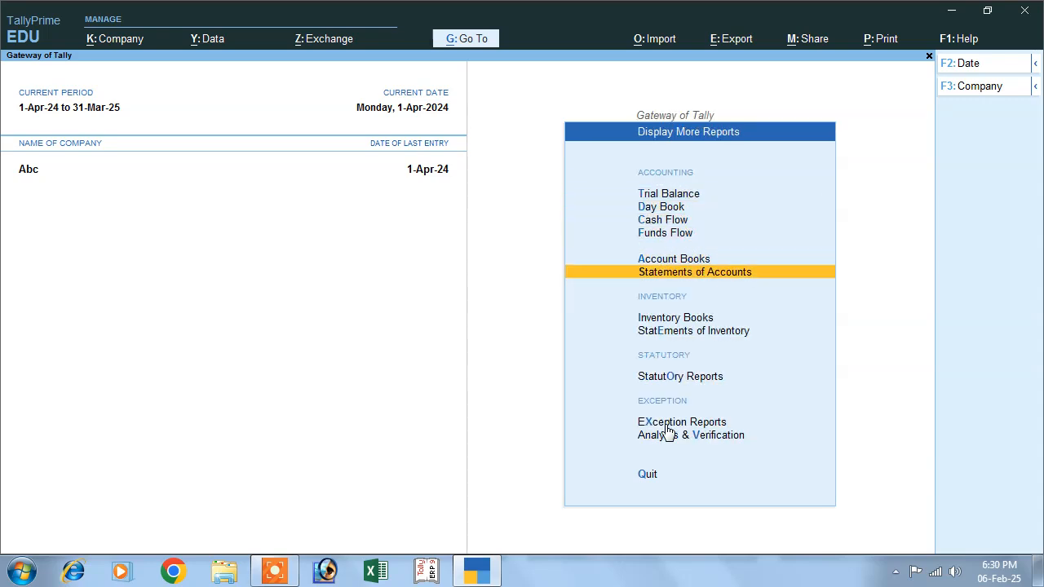
key(Return)
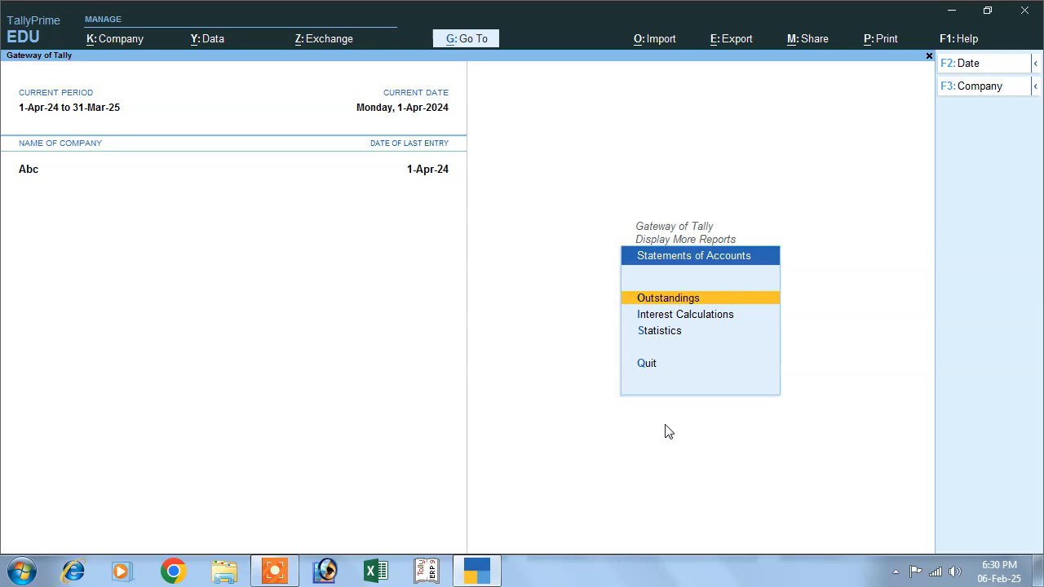
key(Down)
key(Return)
key(Down)
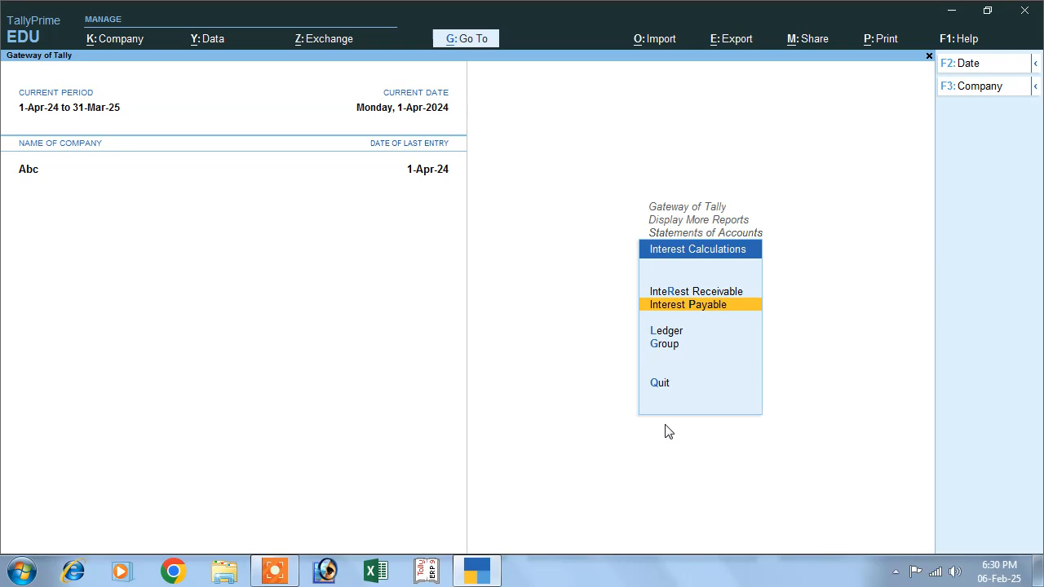
key(Return)
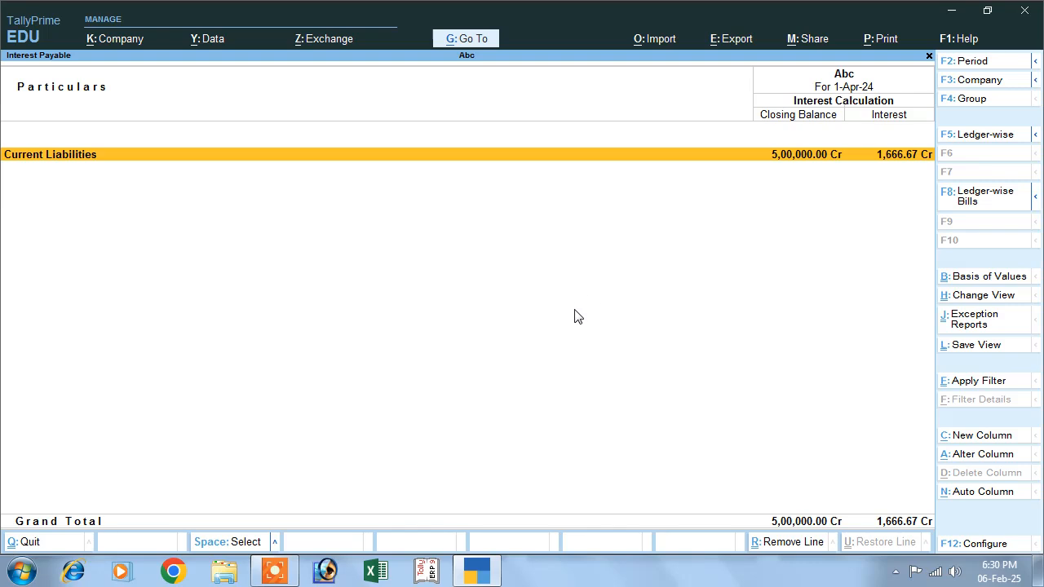
View interest payable from 1-4-2024 to 1-5-2024, drill into Current Liabilities, and return to the Gateway of Tally.
key(alt+F2)
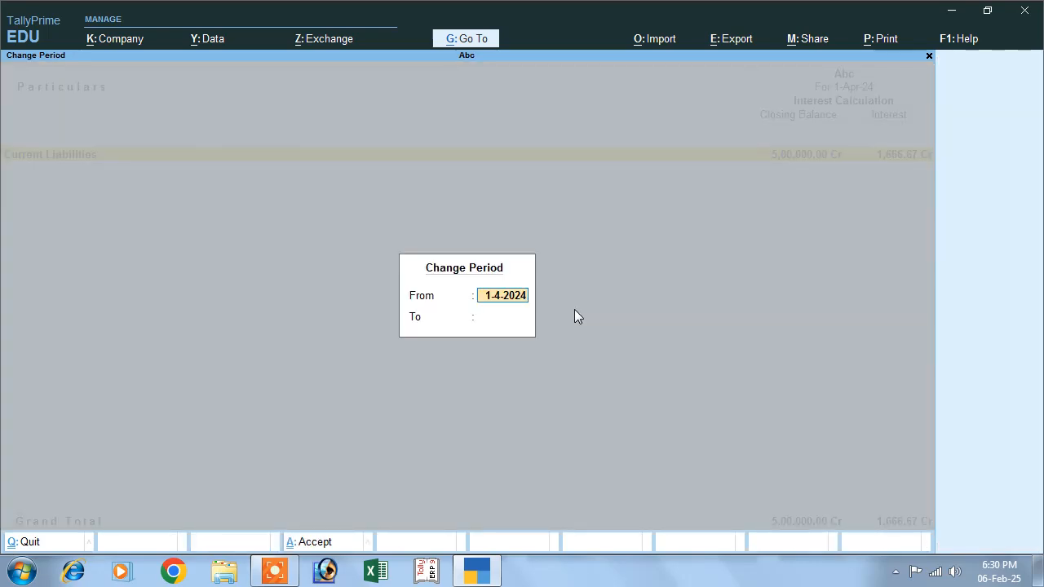
key(Return)
text(1-5)
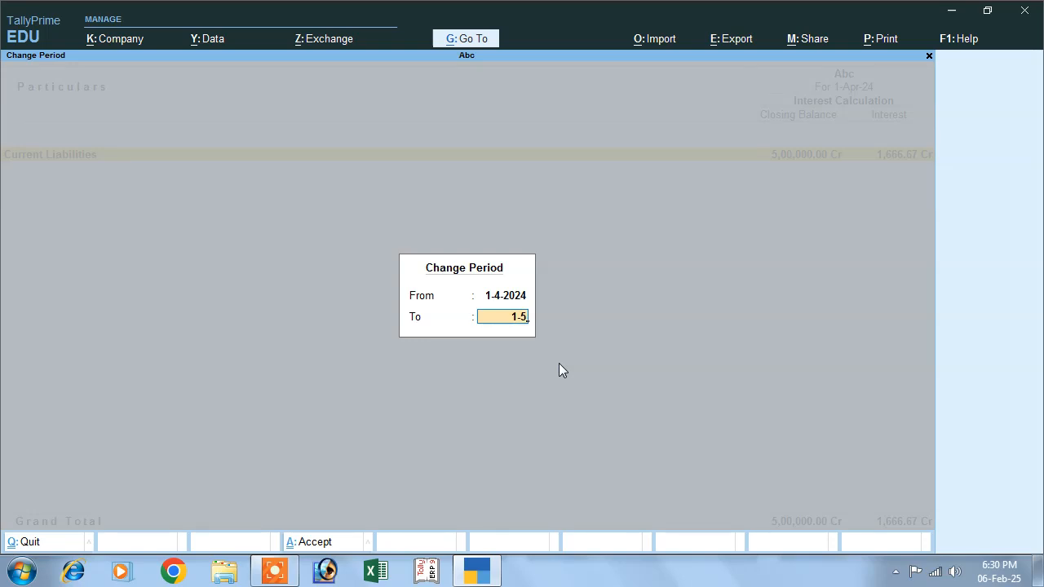
key(Return)
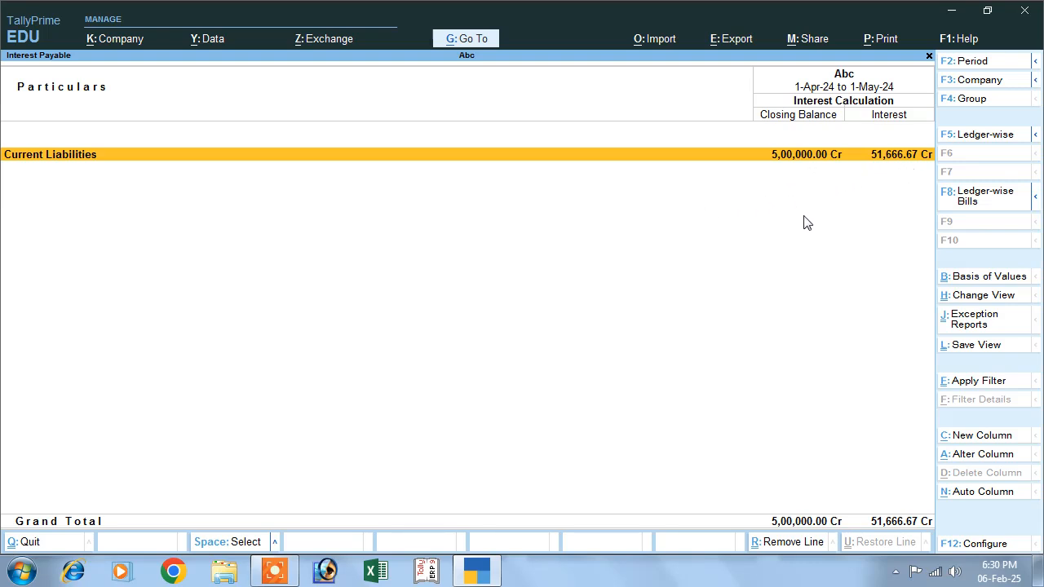
key(Return)
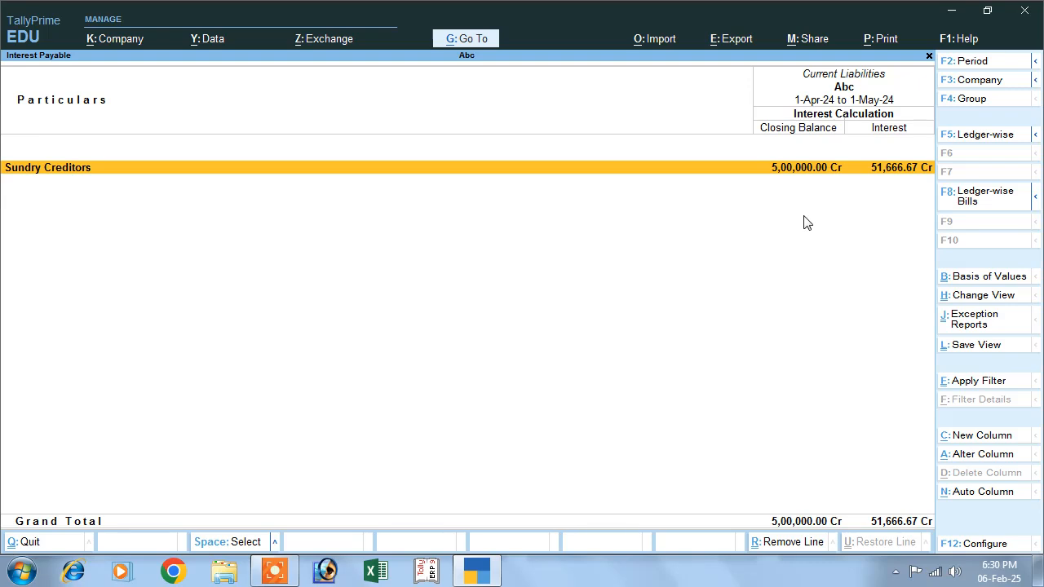
key(Escape)
key(Escape)
key(Escape)
key(Escape)
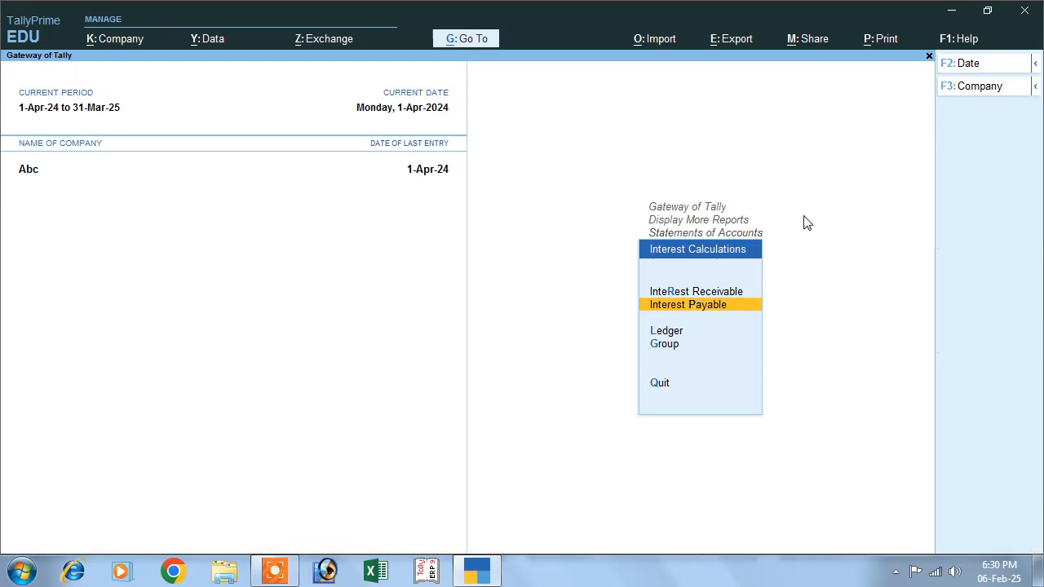
key(Escape)
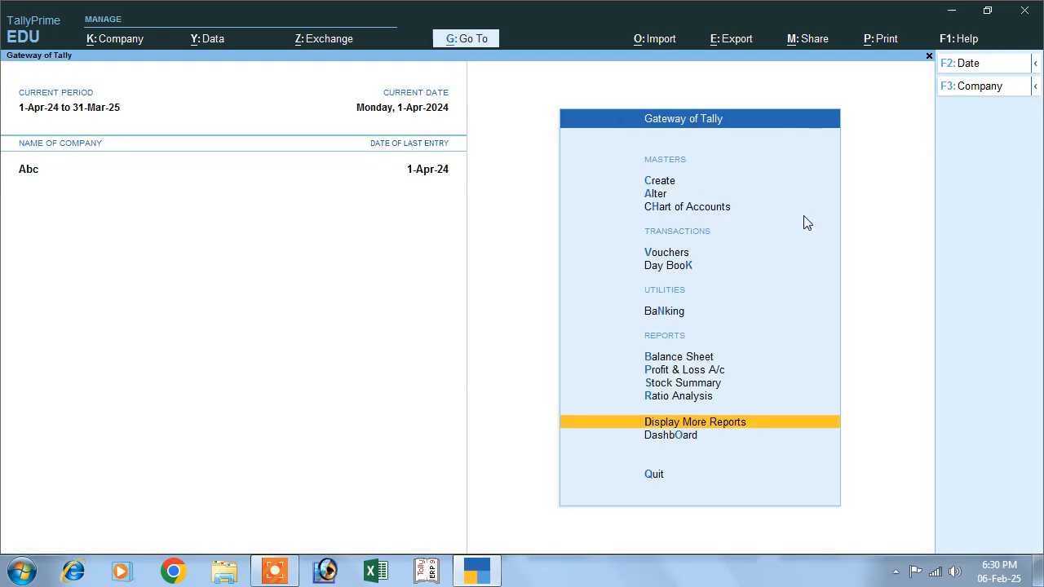
Open the Credit Note voucher type for alteration.
click(657, 194)
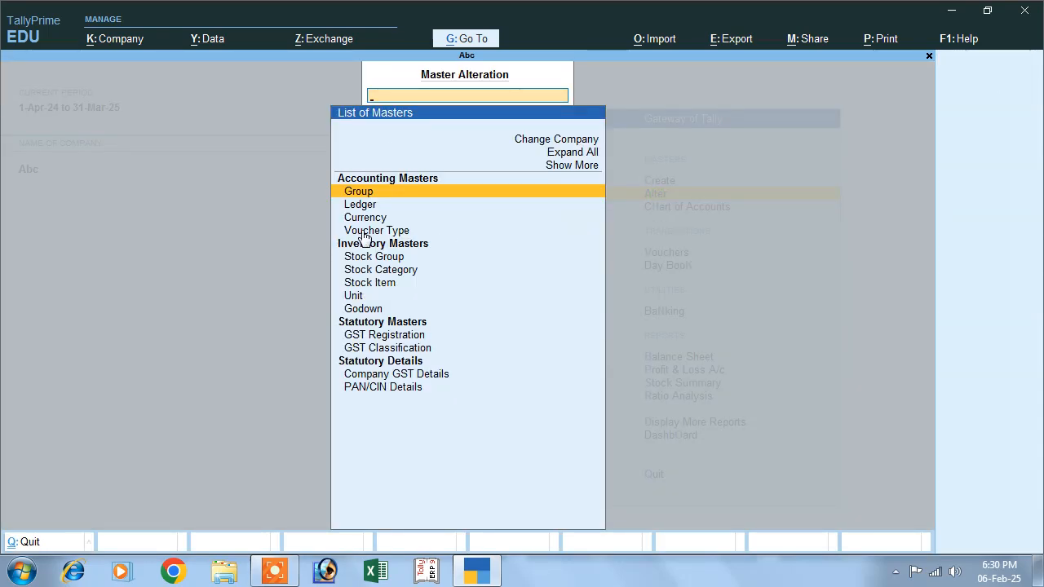
key(Down)
key(Down)
key(Down)
key(Return)
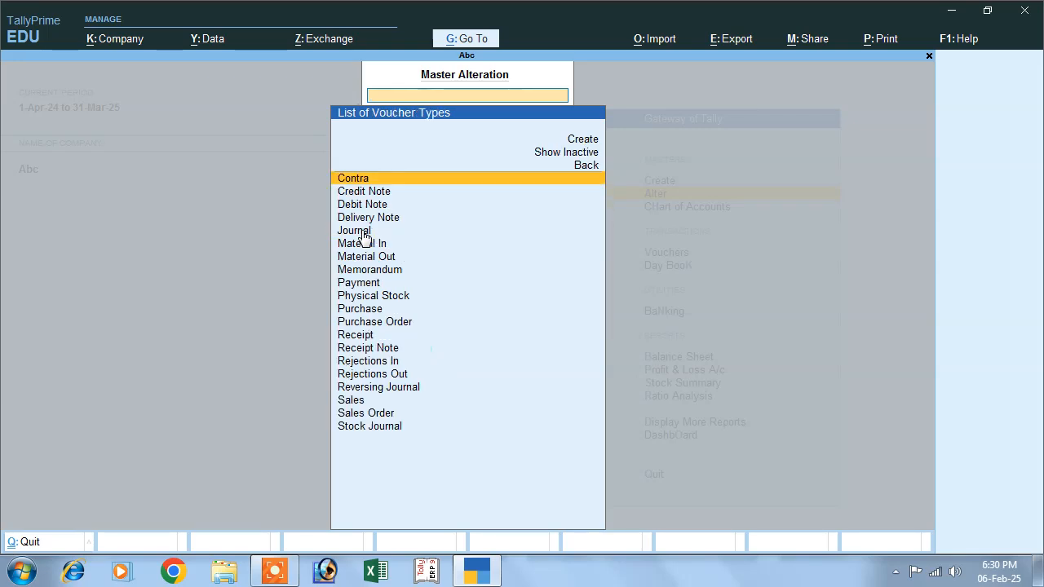
click(371, 193)
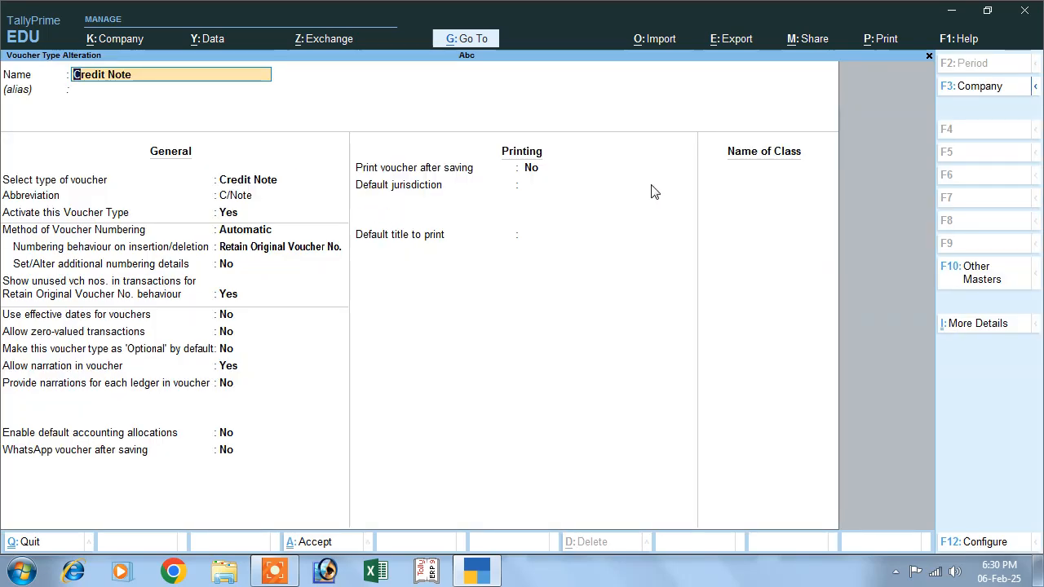
Add a voucher class named Interest Paid, use it for interest accounting without compound interest, and save the Credit Note voucher type.
click(747, 171)
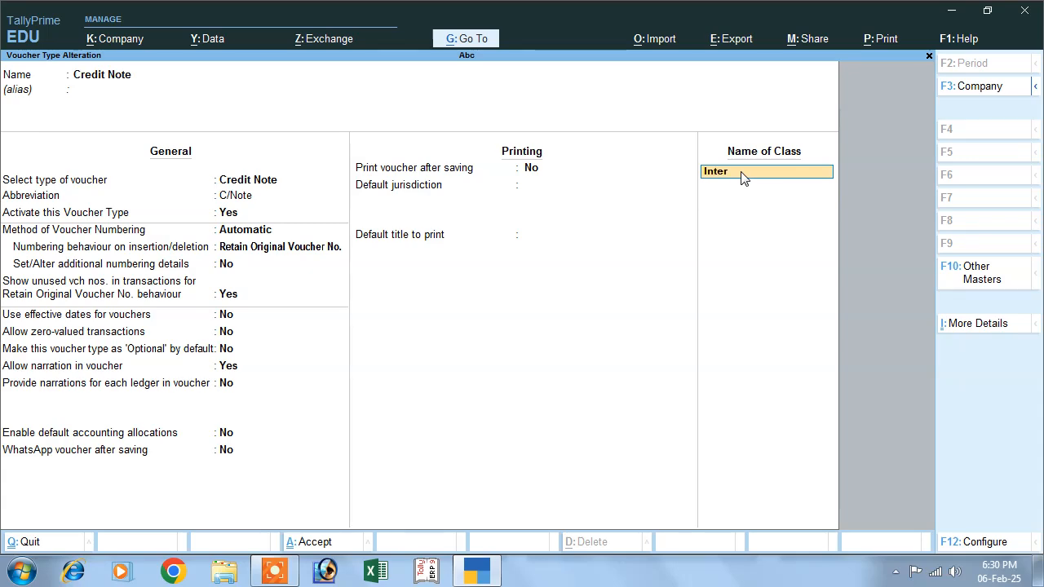
text(Paid)
key(Return)
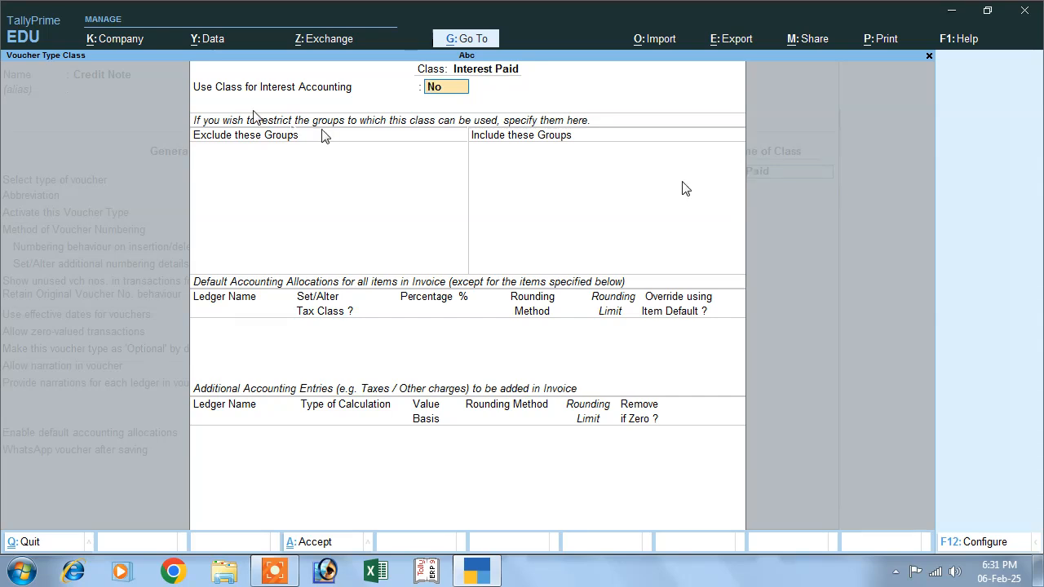
text(y)
key(Return)
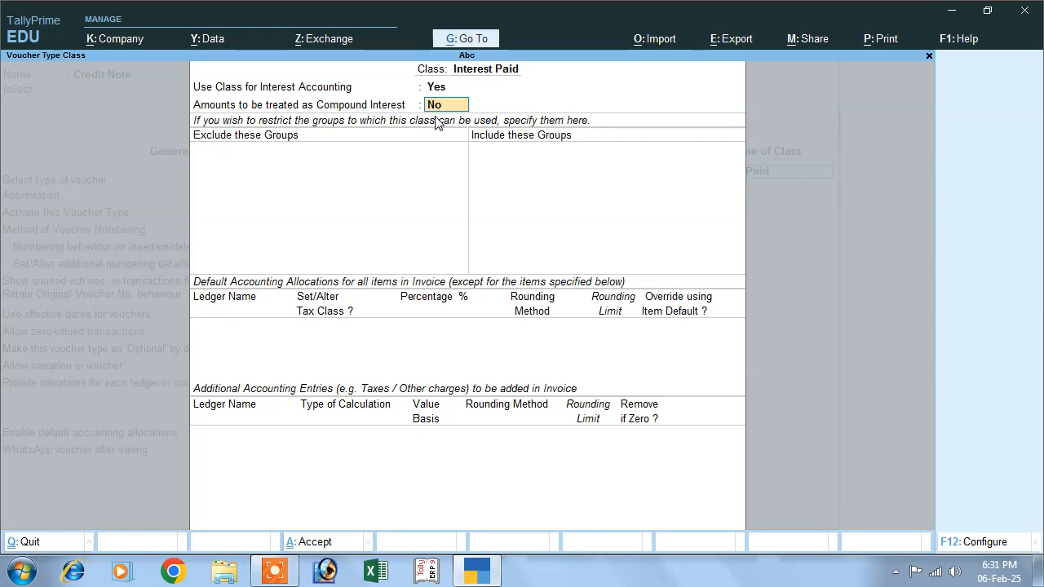
key(ctrl+a)
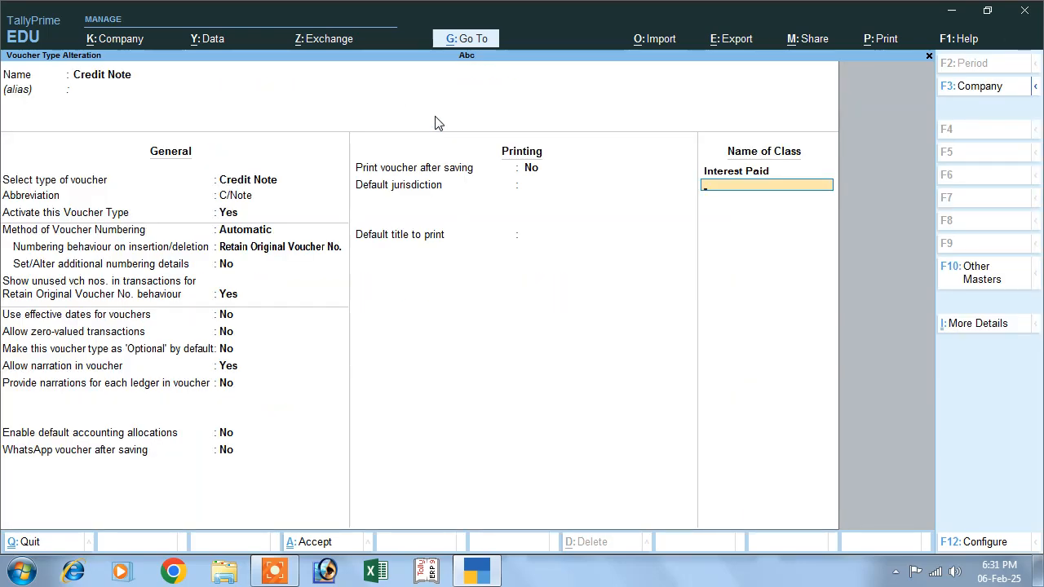
key(Return)
key(Return)
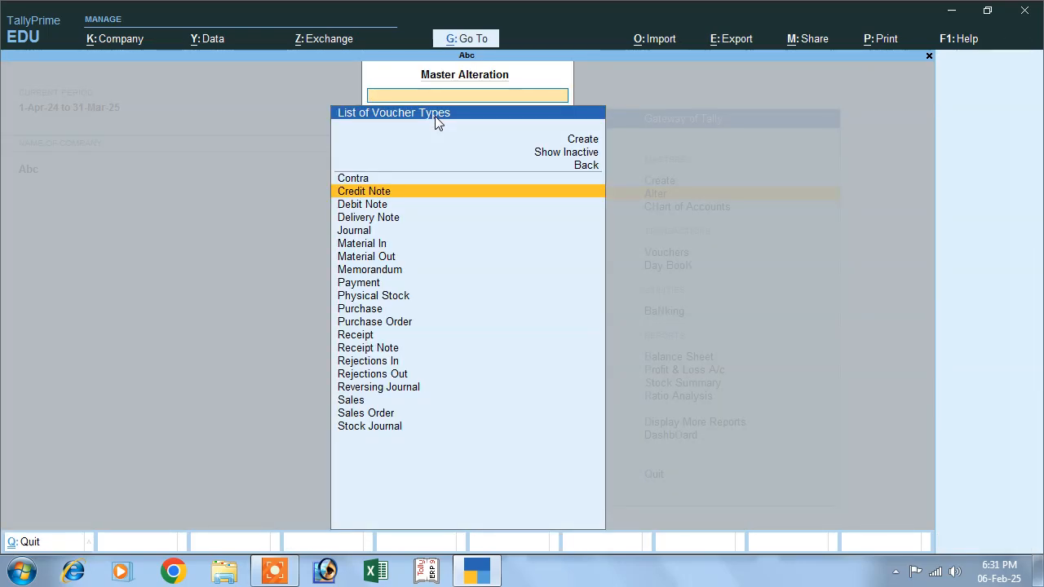
Start a new Credit Note voucher using the Interest Paid class.
key(Escape)
key(Down)
key(Down)
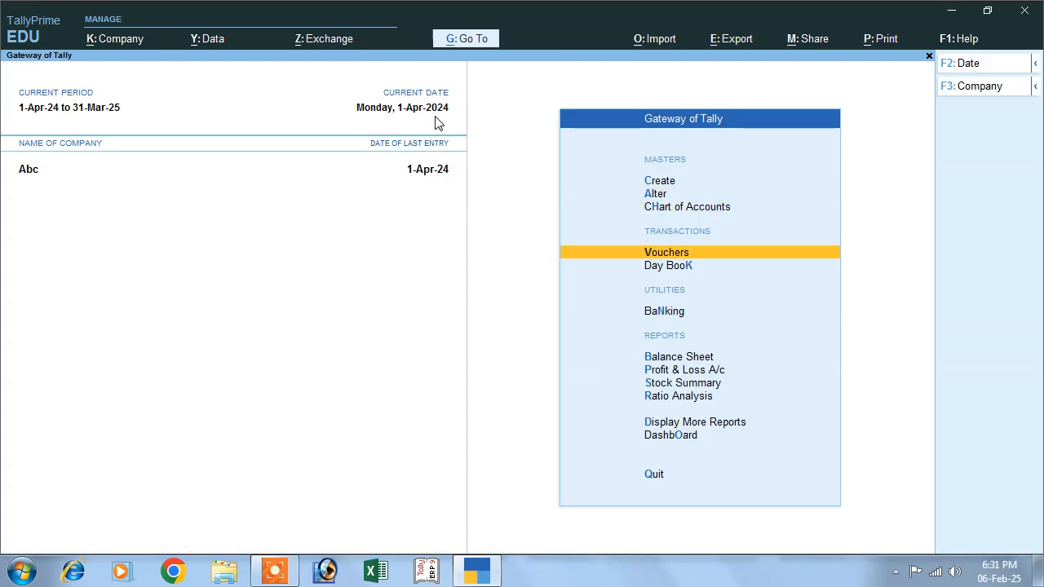
key(Return)
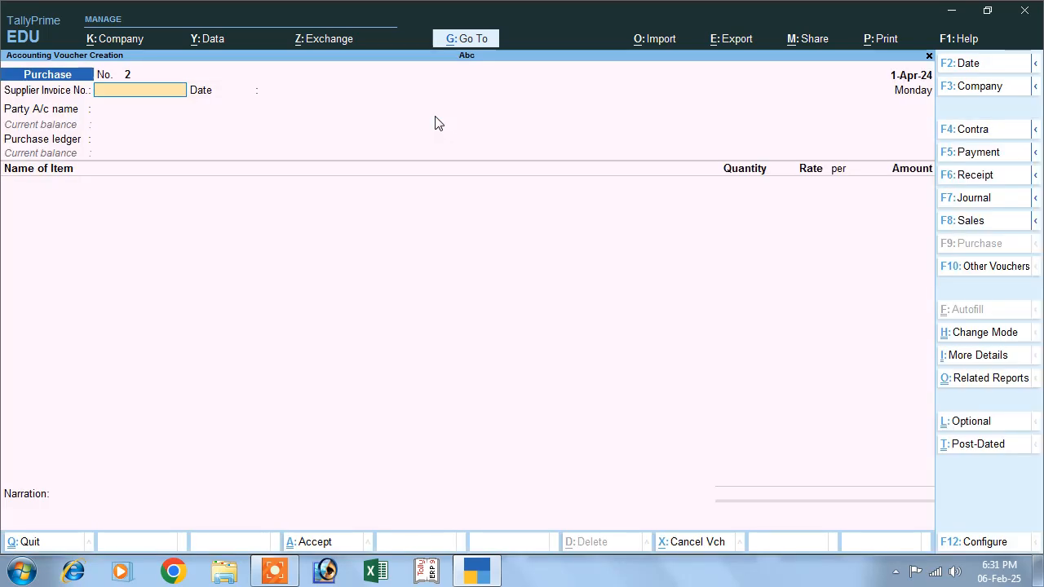
click(978, 269)
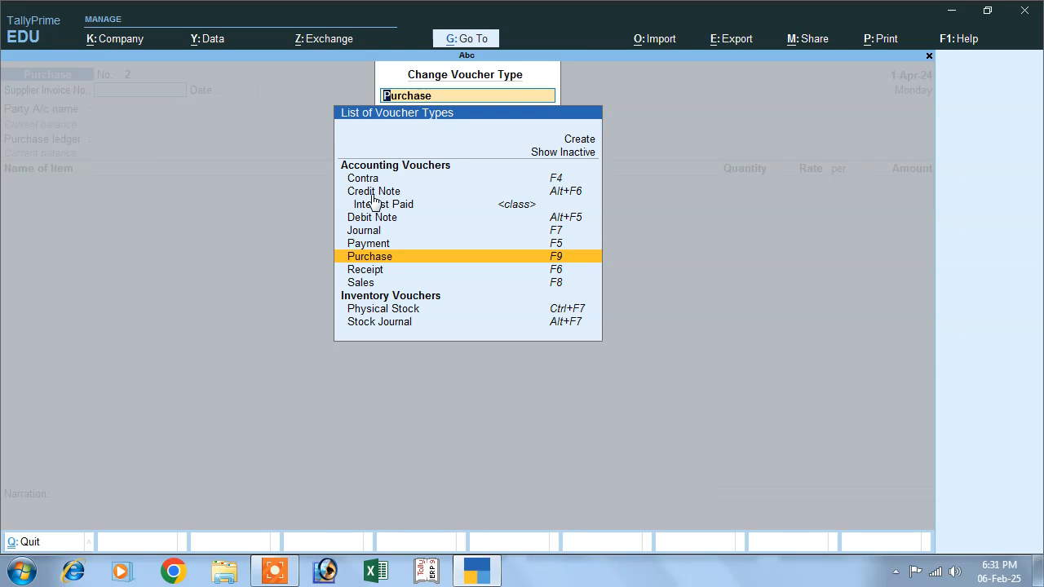
click(422, 193)
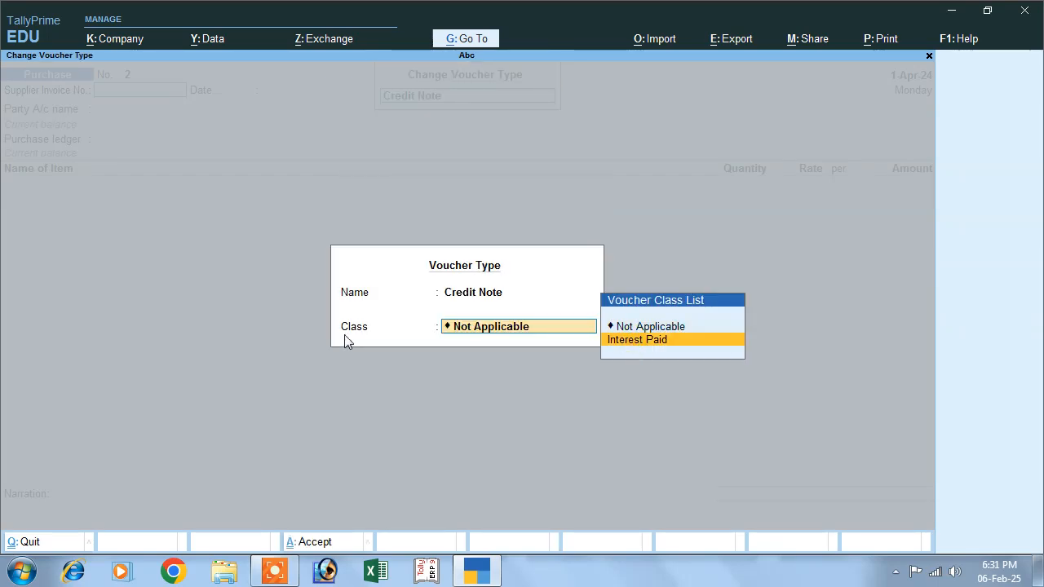
click(669, 340)
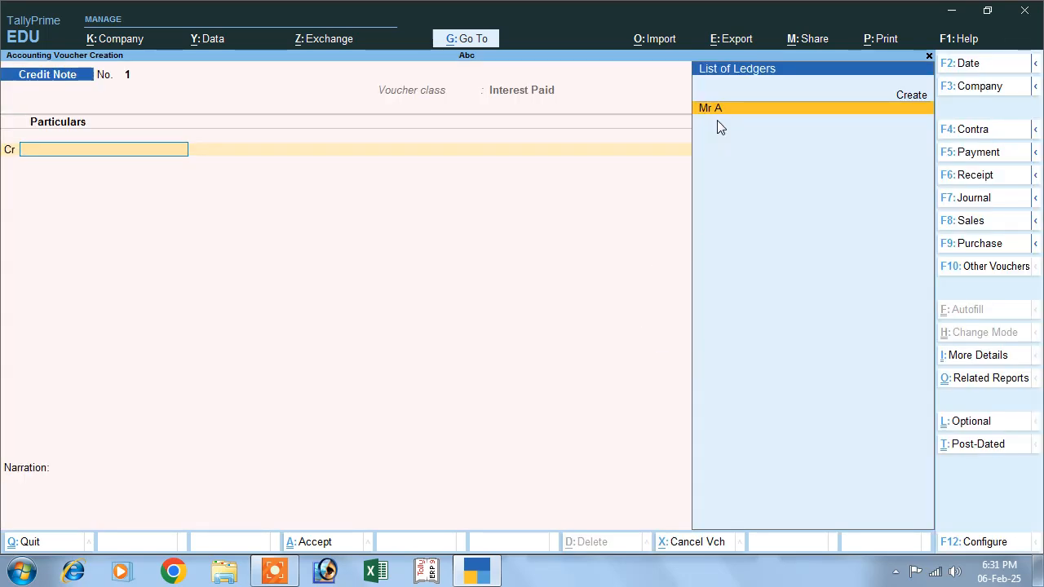
Date the credit note 1-May-24 and credit the supplier's ledger with its pending interest bill.
key(F2)
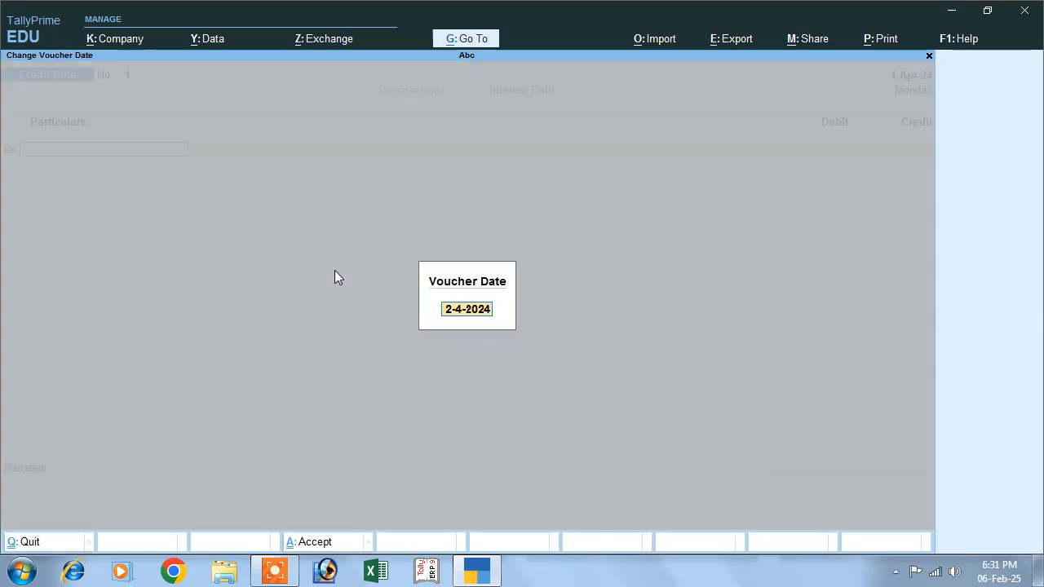
text(1-5)
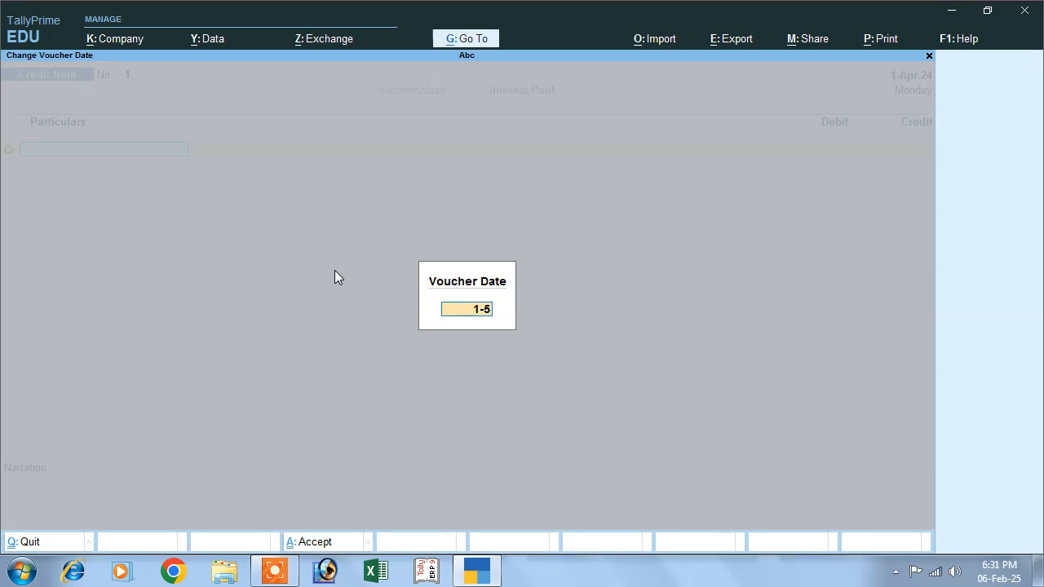
key(Return)
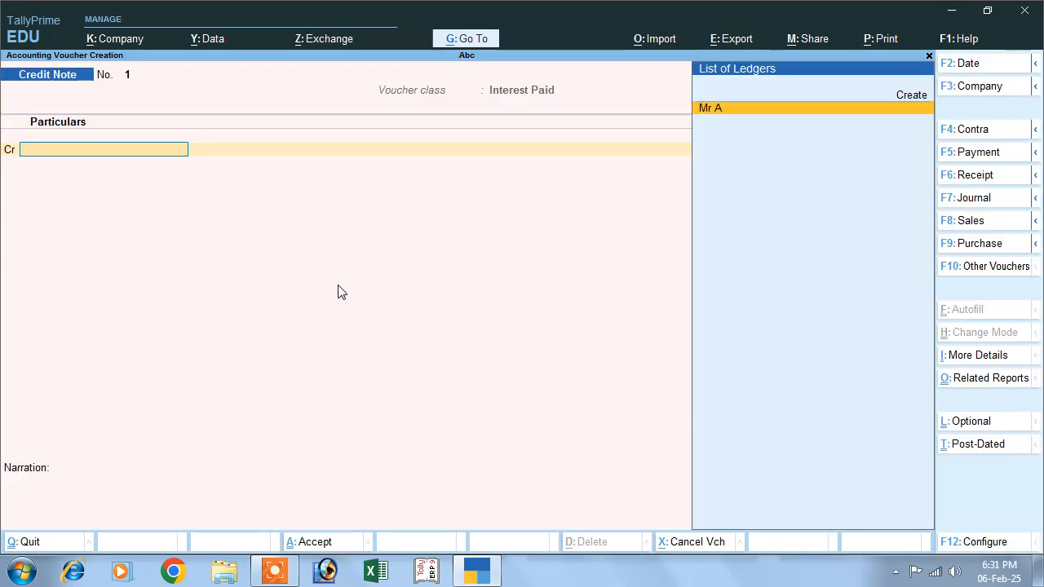
click(736, 114)
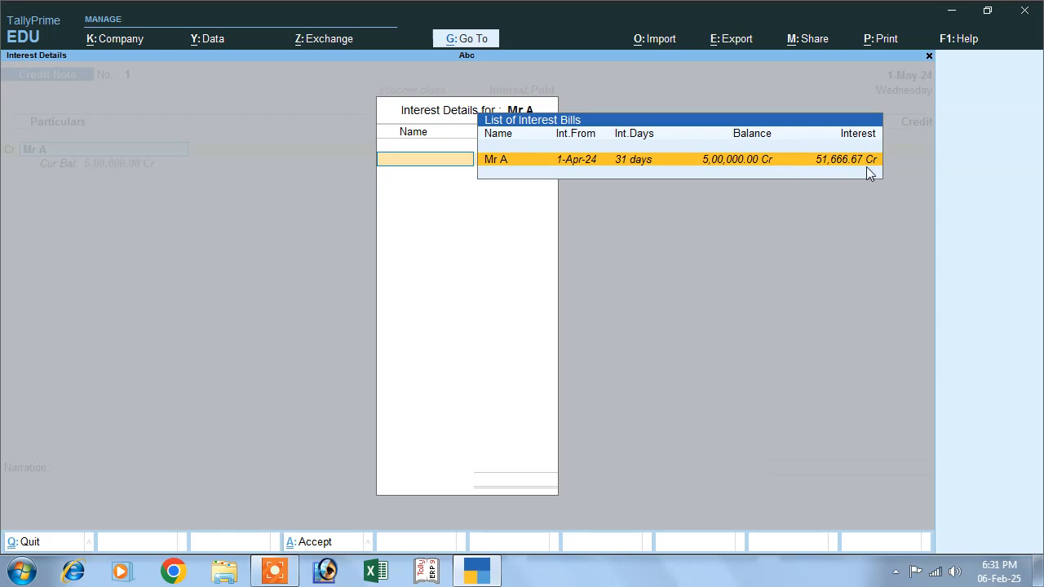
key(Return)
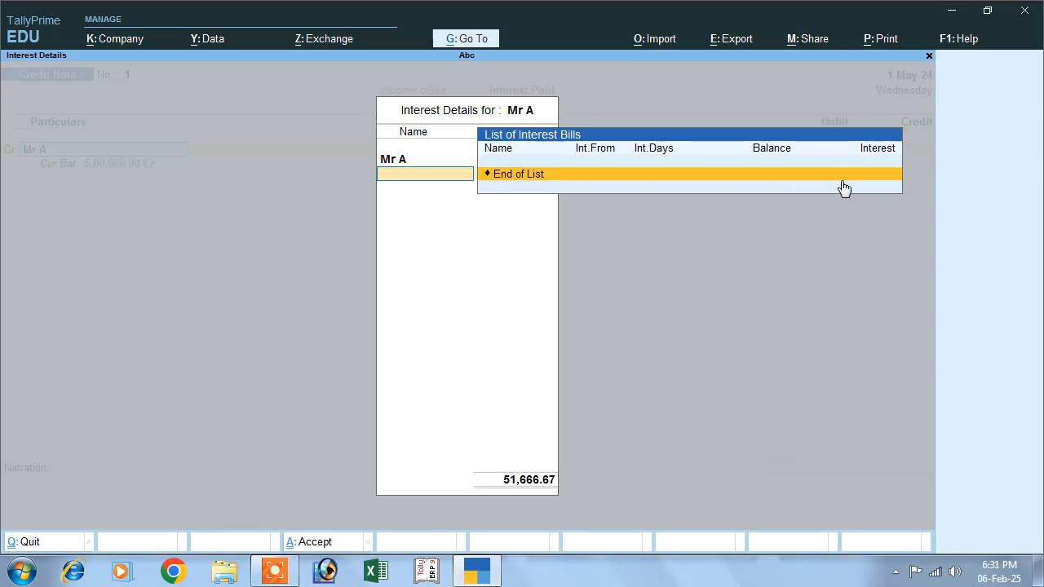
key(Return)
Close the interest bill list, carry its amount into the credit note, and leave the receipt and original invoice details blank.
key(Return)
key(Return)
key(Return)
key(Return)
key(Return)
key(Return)
key(Return)
key(Return)
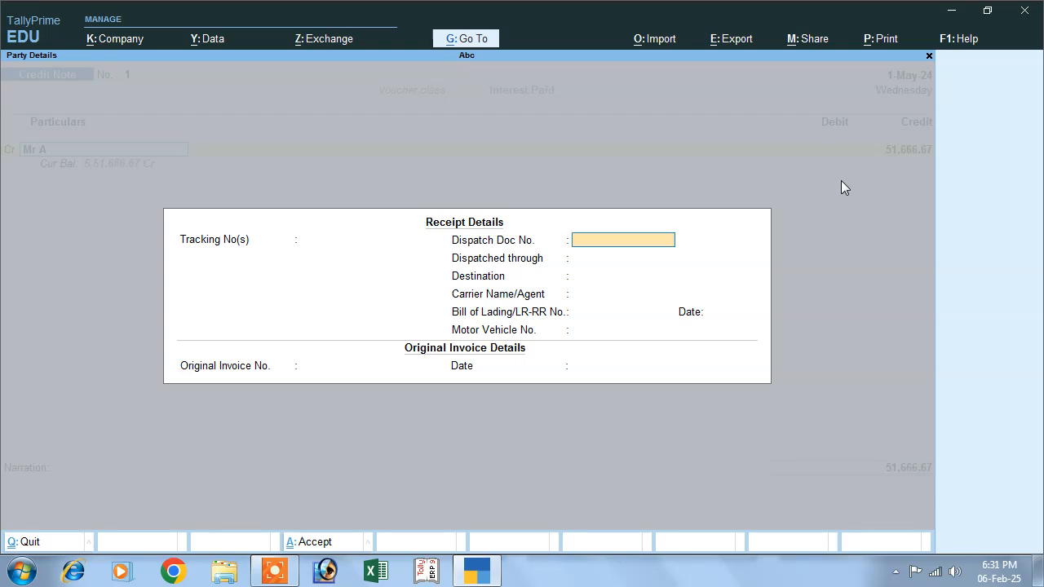
key(Return)
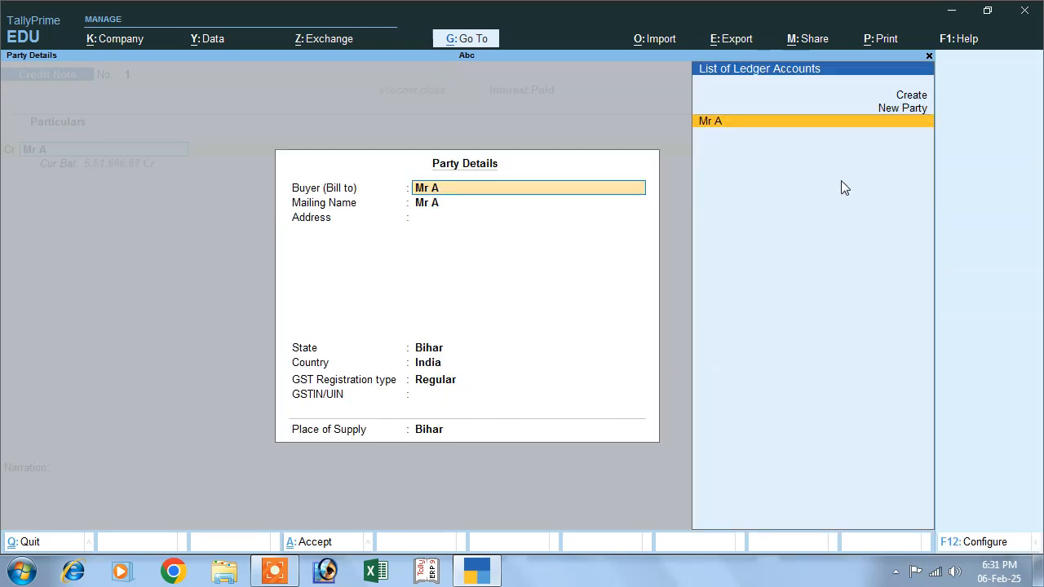
Accept the supplier's party details with Bihar as the state and place of supply.
key(Return)
key(Return)
key(Return)
key(Return)
key(Return)
key(Return)
key(Return)
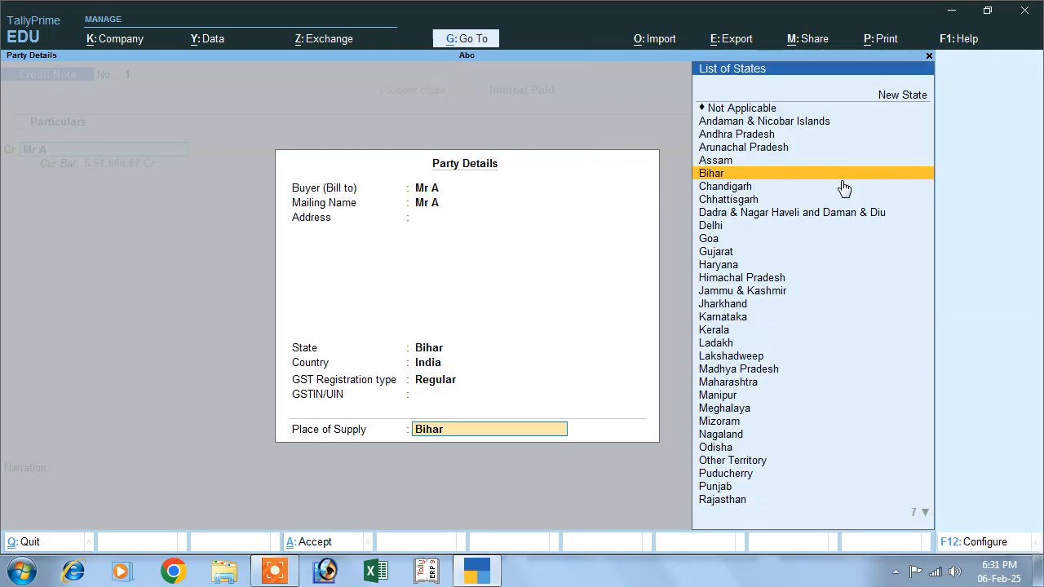
key(Return)
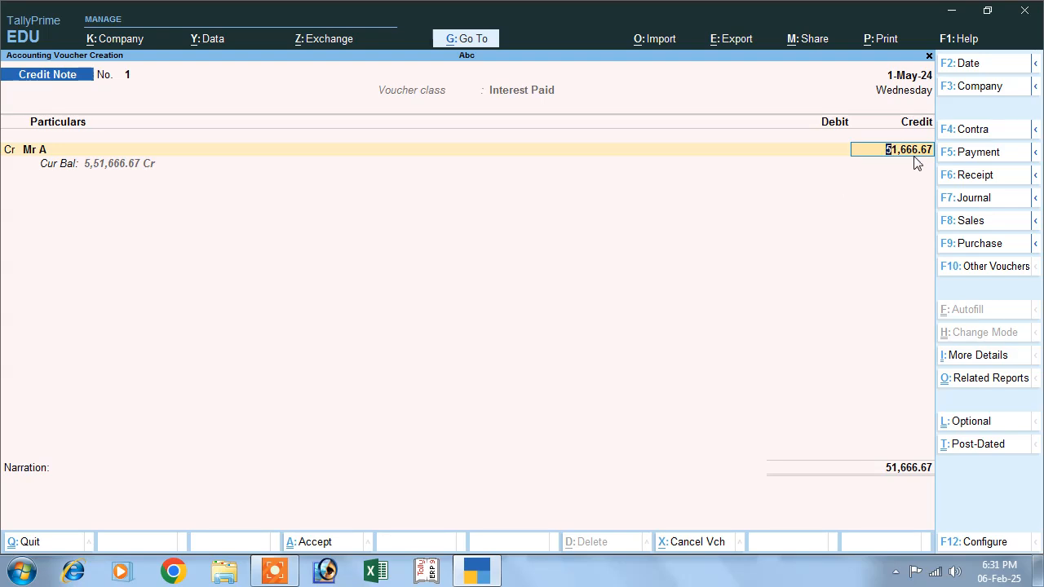
Allocate the 51,666.67 credit to a new reference named after the supplier, at 10% per 30-Day Month on Credit Balances Only.
key(Return)
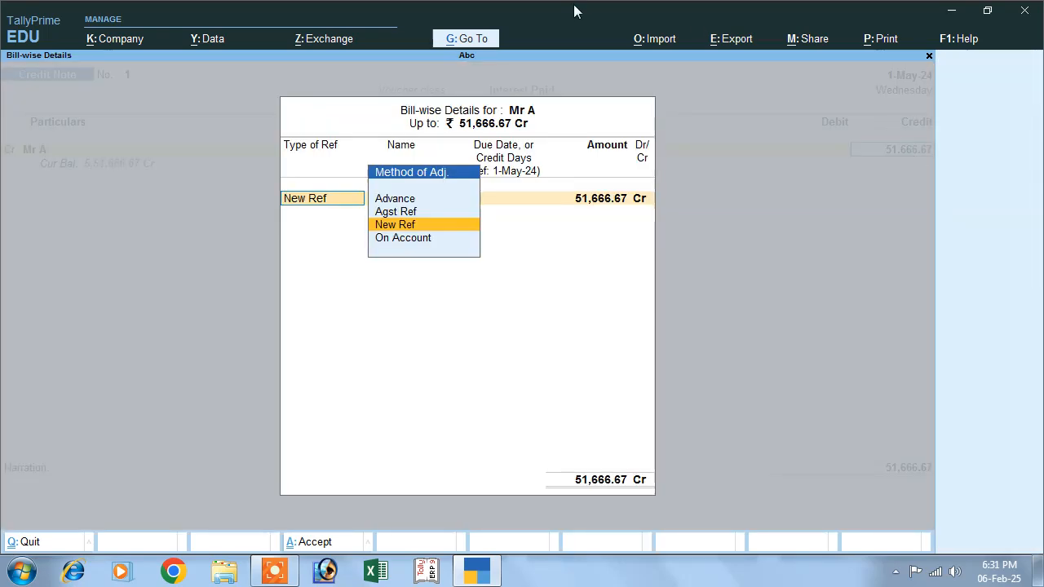
click(425, 226)
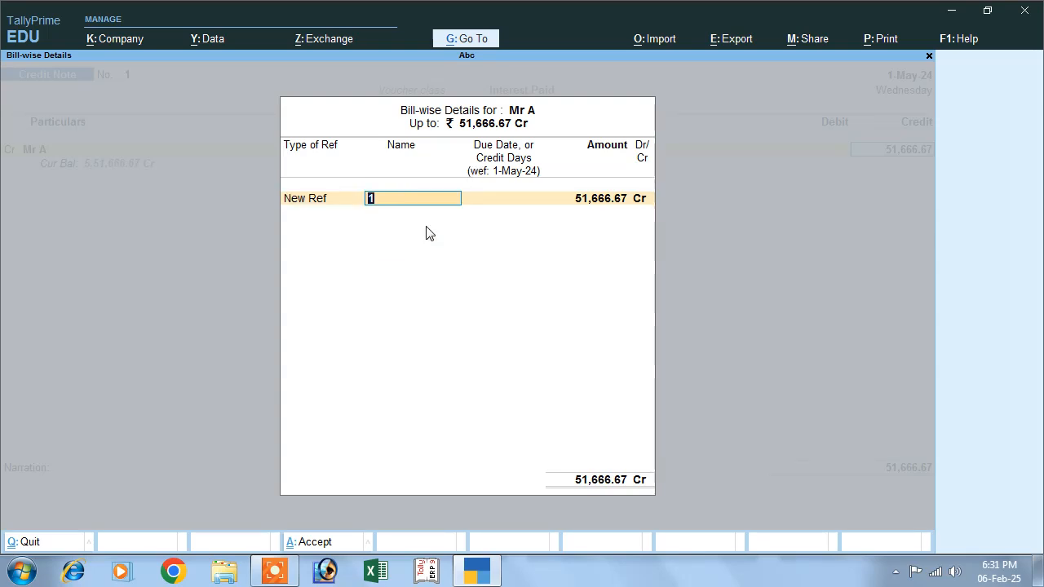
text(Mr a)
key(Return)
key(Return)
key(Return)
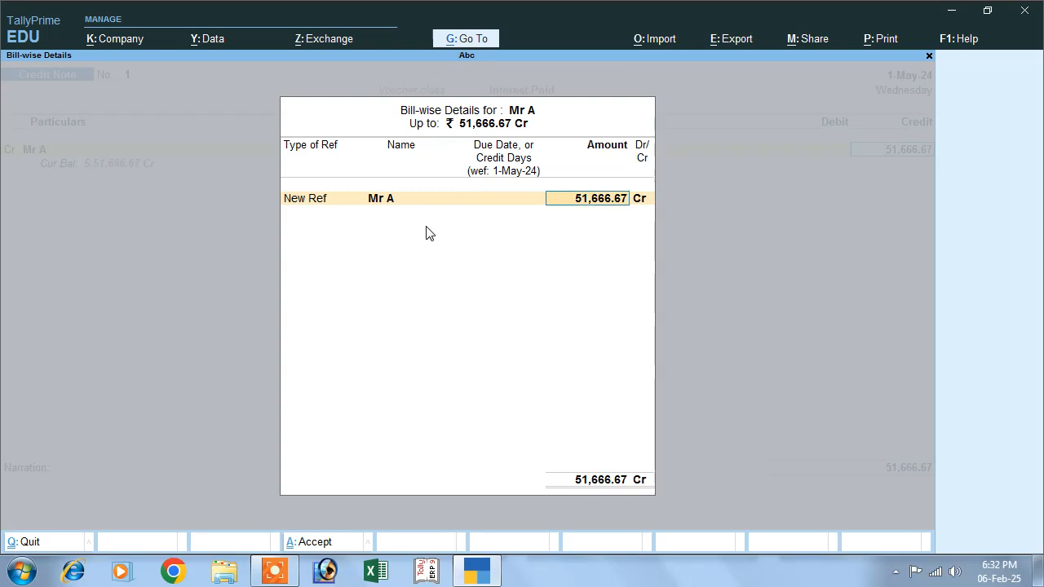
key(Return)
key(Return)
key(Return)
key(Return)
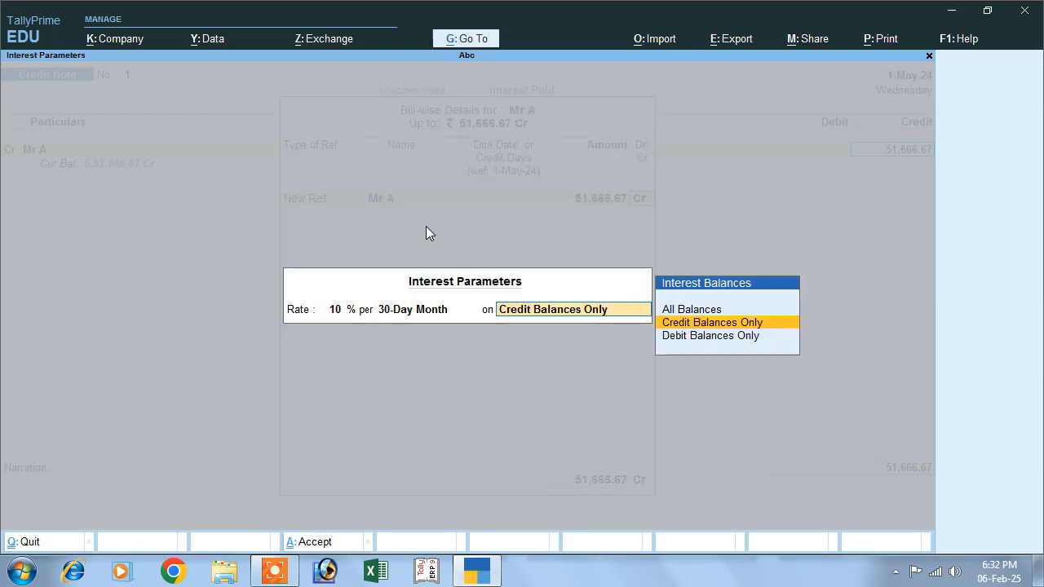
key(Return)
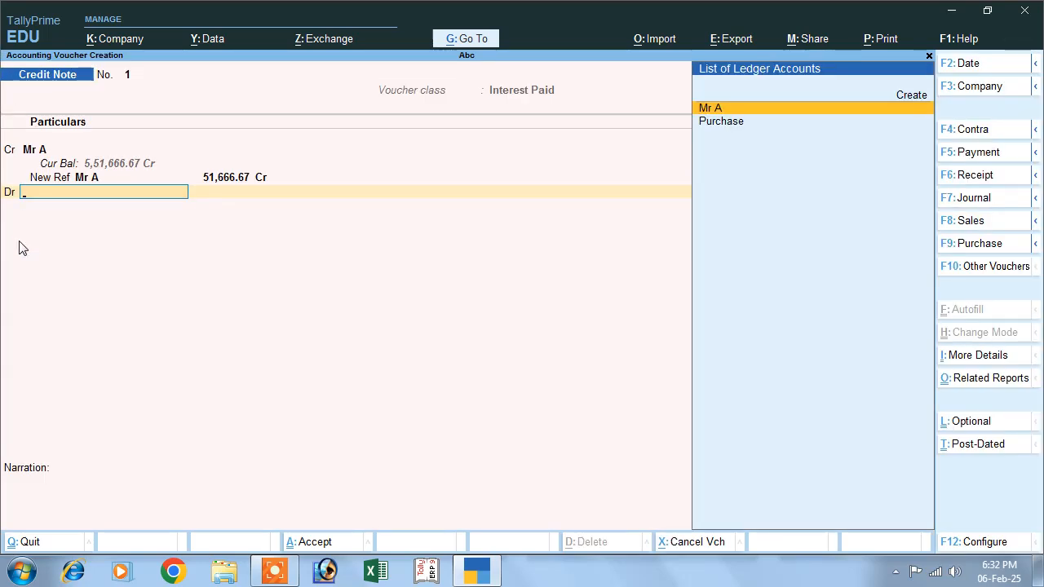
Start a new ledger for the debit line, named Interest Paid, under Indirect Expenses.
click(909, 97)
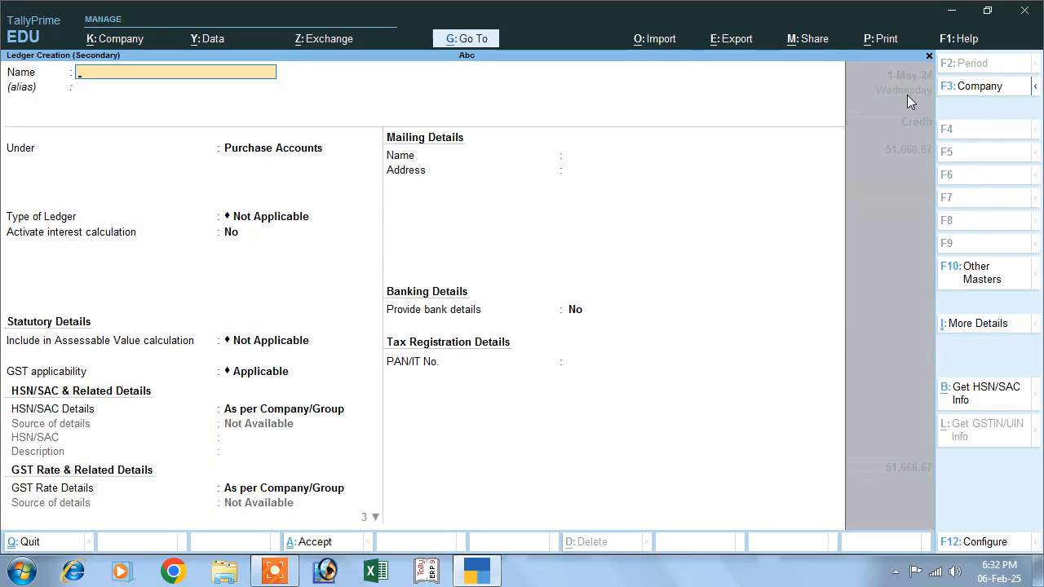
text(Interest)
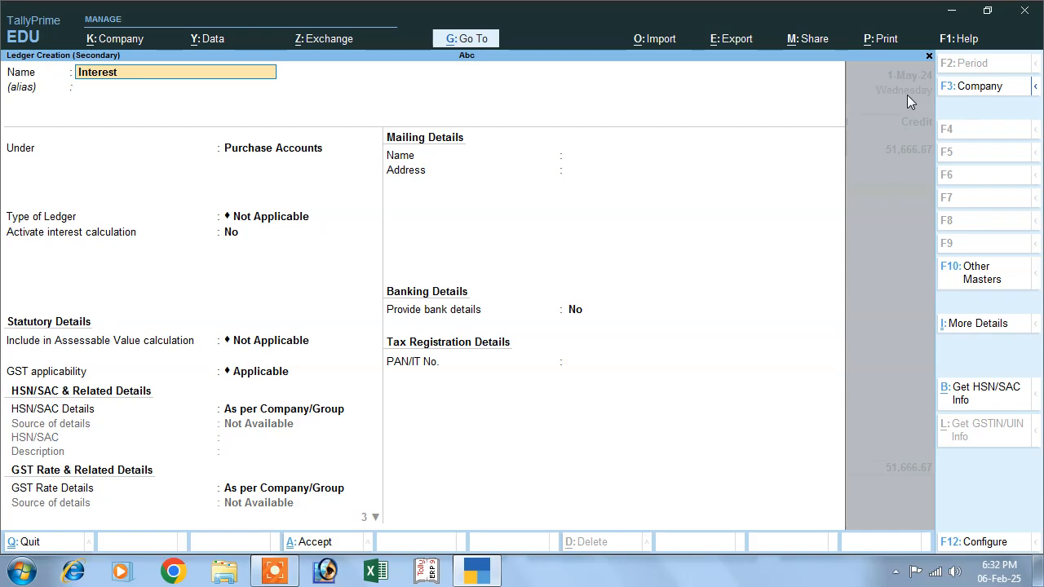
text( Paid)
key(Return)
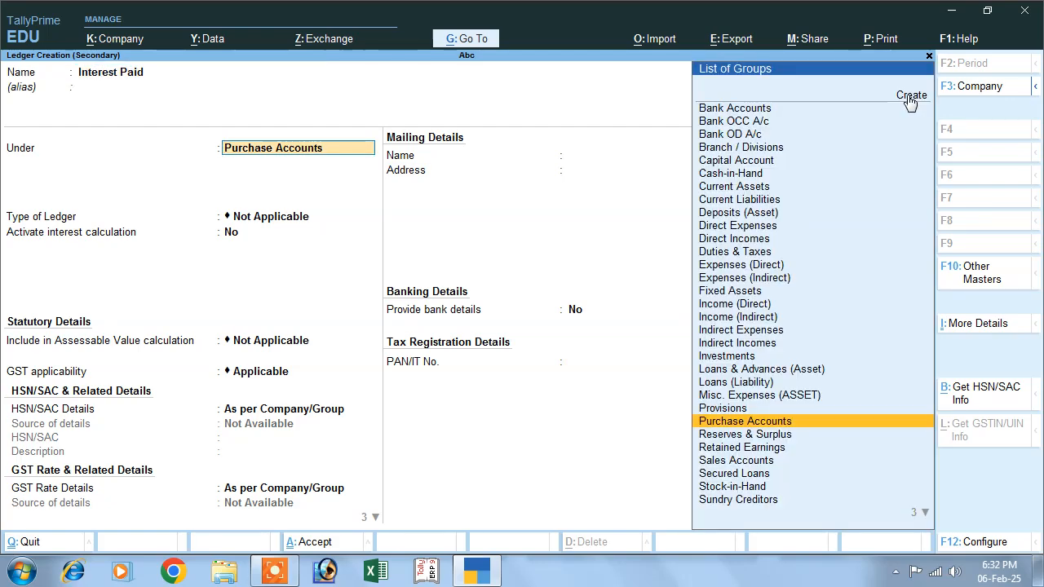
text(I)
key(Down)
key(Down)
key(Down)
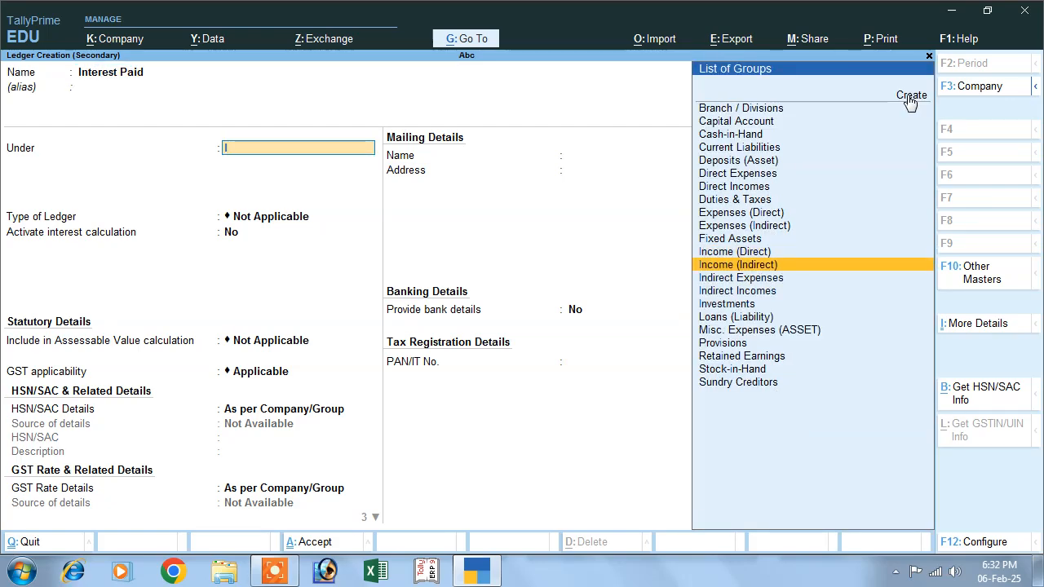
key(Return)
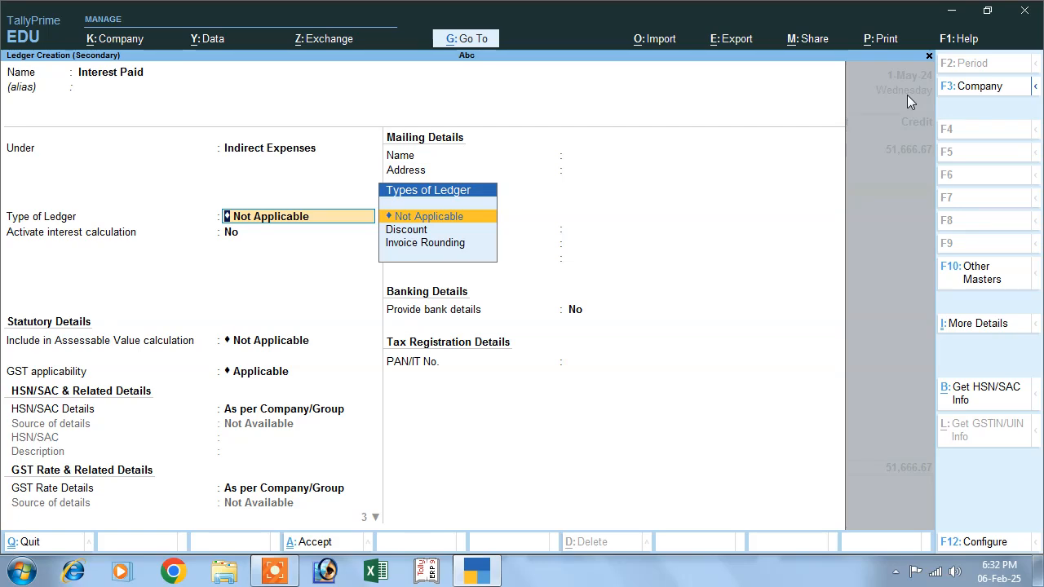
Keep the remaining Interest Paid ledger defaults, including Services as type of supply, and save the ledger.
key(Return)
key(Return)
key(Return)
key(Return)
key(Return)
key(Return)
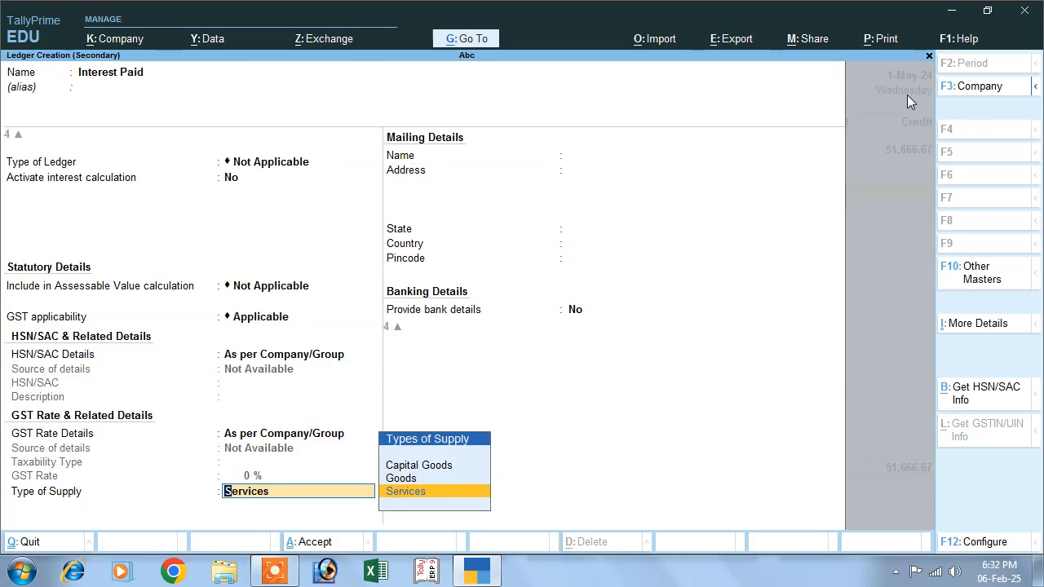
key(Return)
key(Return)
key(Return)
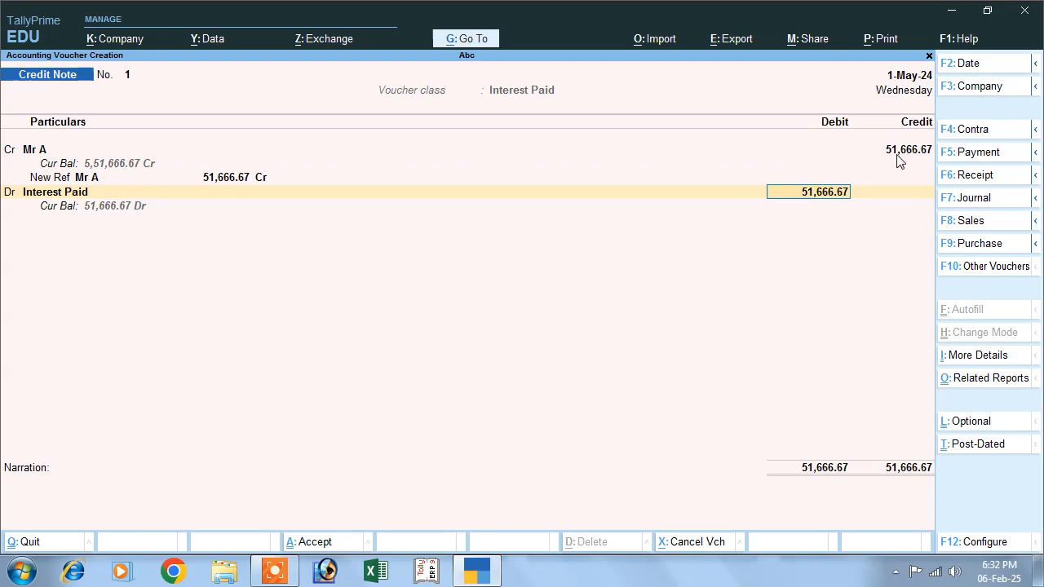
Debit Interest Paid 51,666.67, set Provide GST details to No, and save the credit note without a narration.
key(Return)
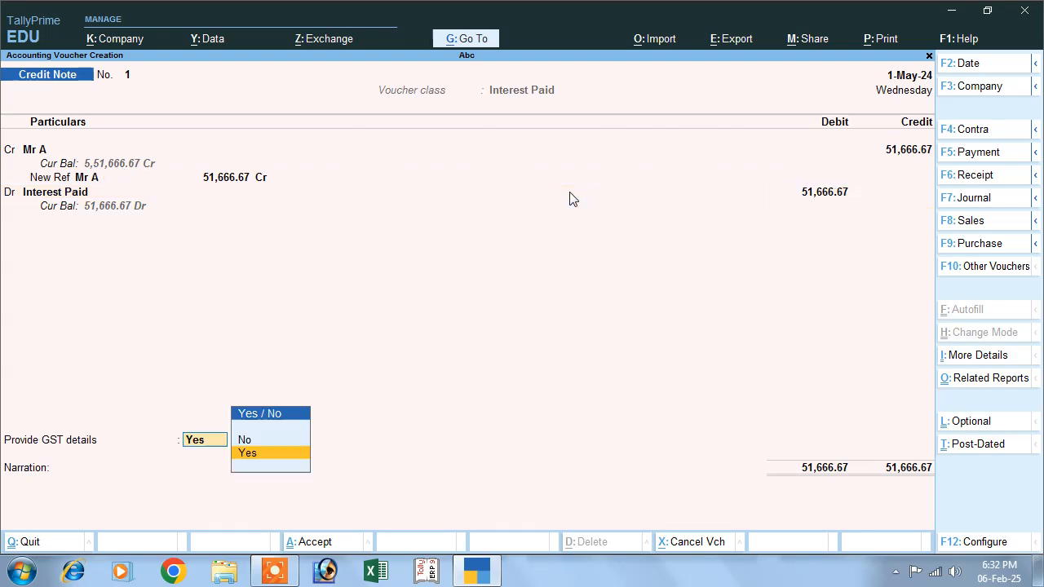
key(Return)
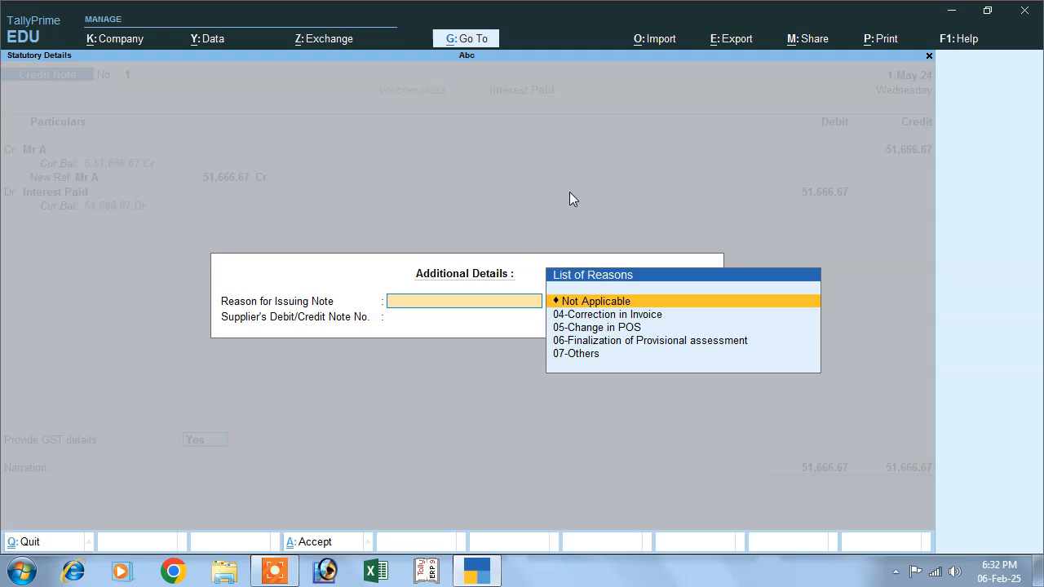
key(Escape)
key(Up)
key(Return)
key(Return)
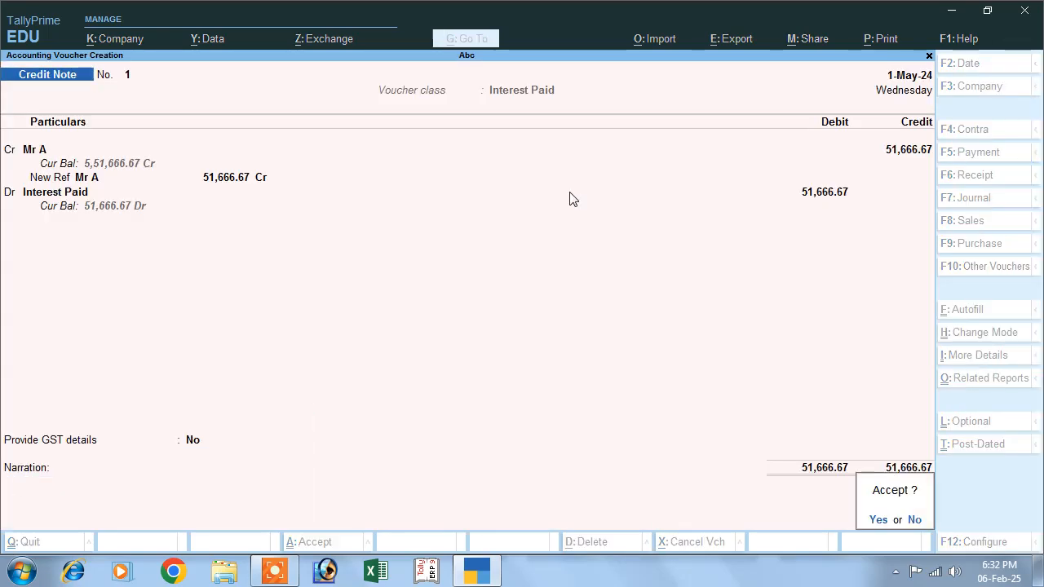
key(Return)
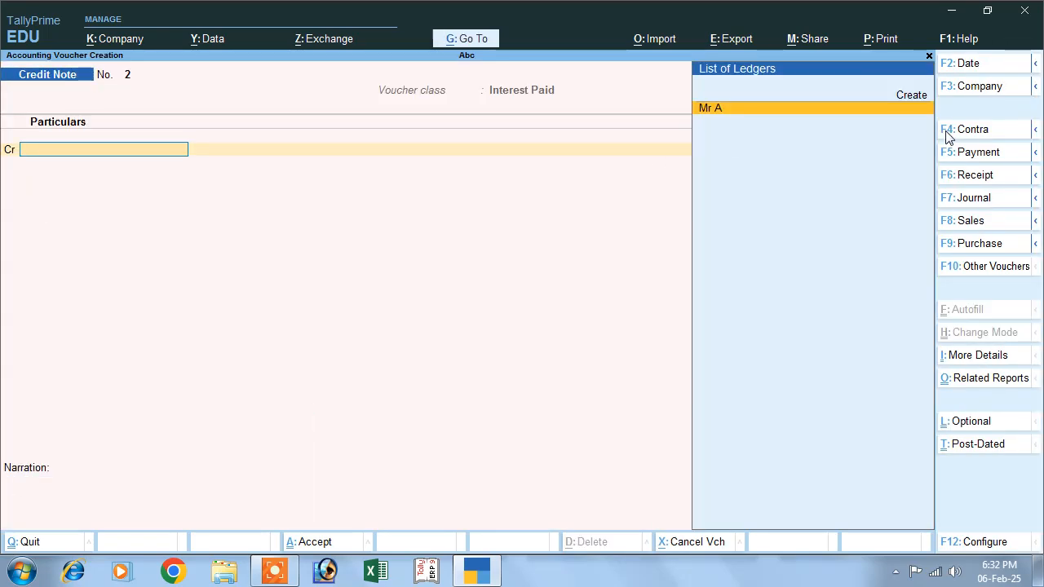
Start a Payment voucher debiting the supplier 5,51,666.67, adjusted as Agst Ref against the pending 1-Apr-24 bill.
click(962, 152)
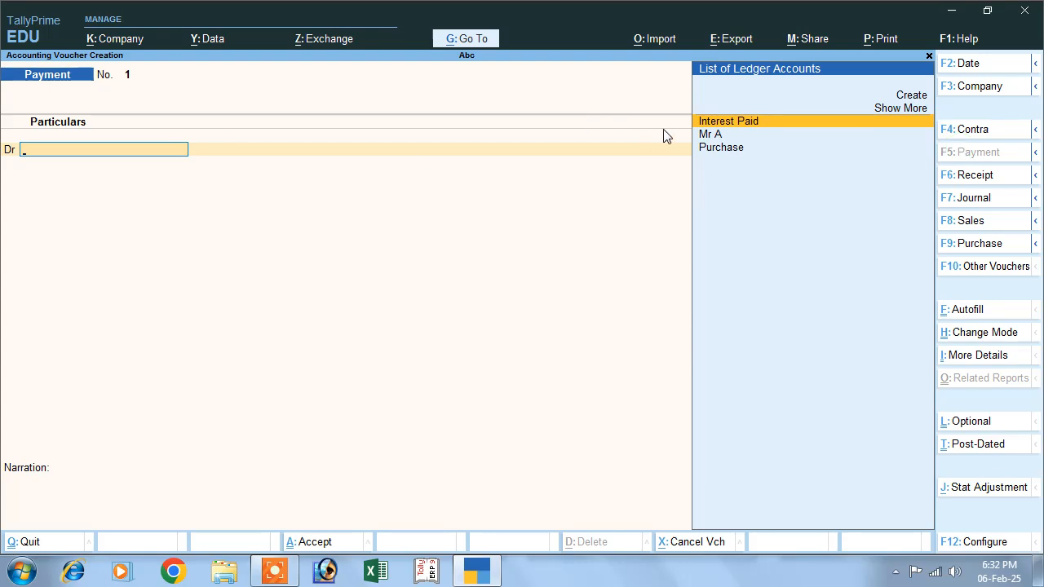
click(710, 141)
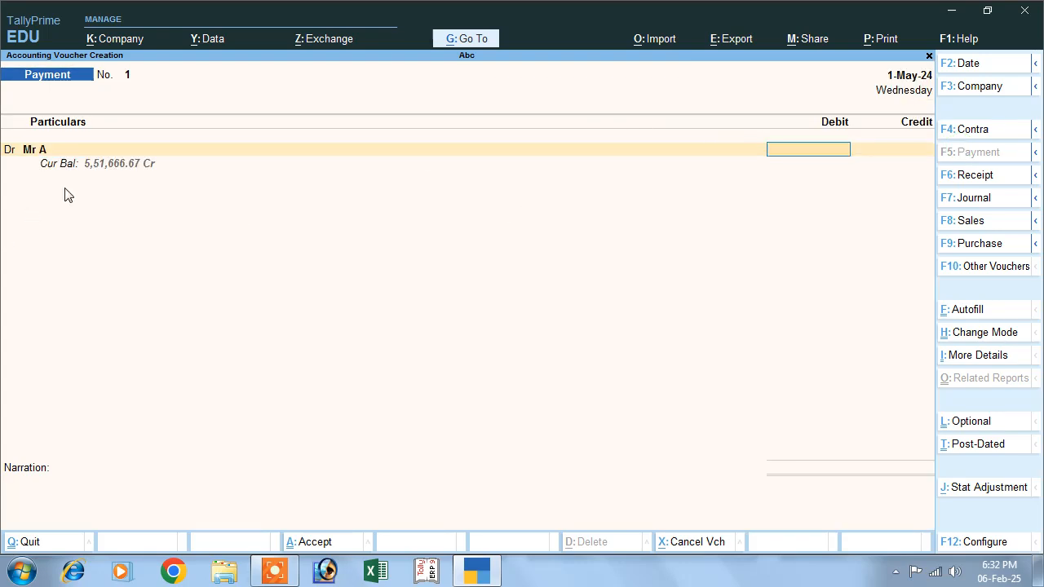
text(551666.67)
key(Return)
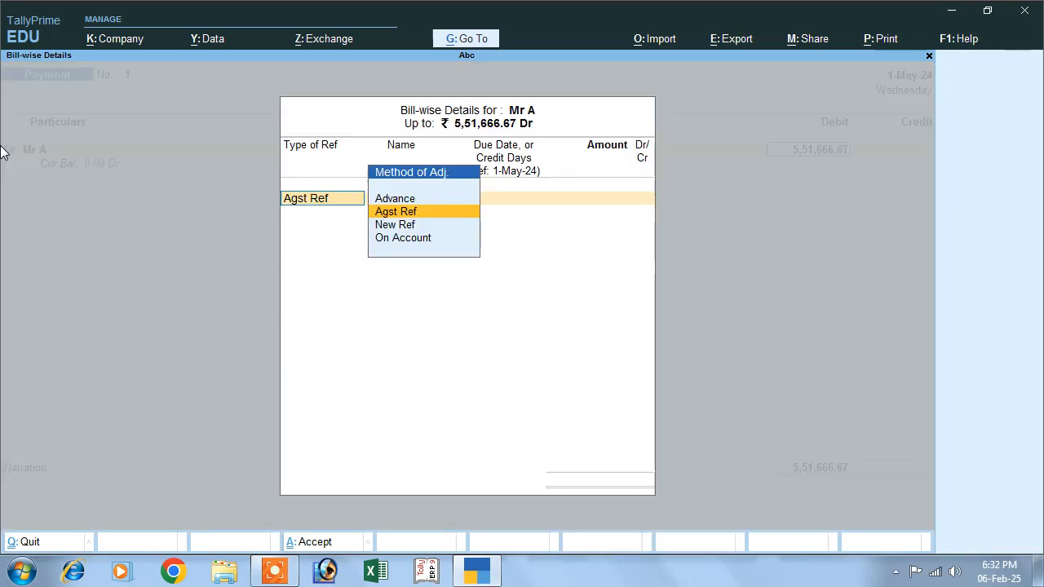
click(391, 212)
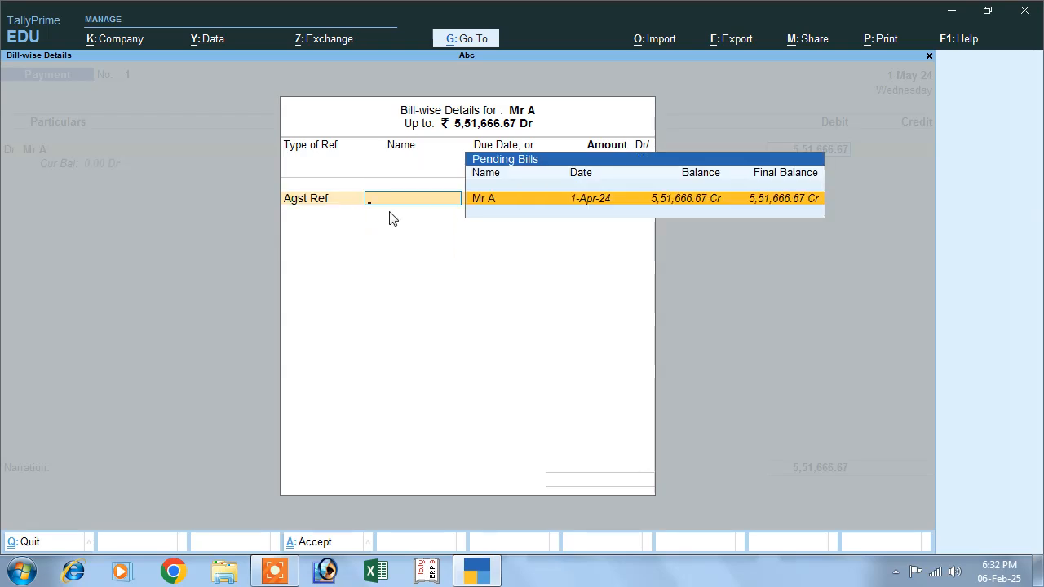
key(Return)
key(Return)
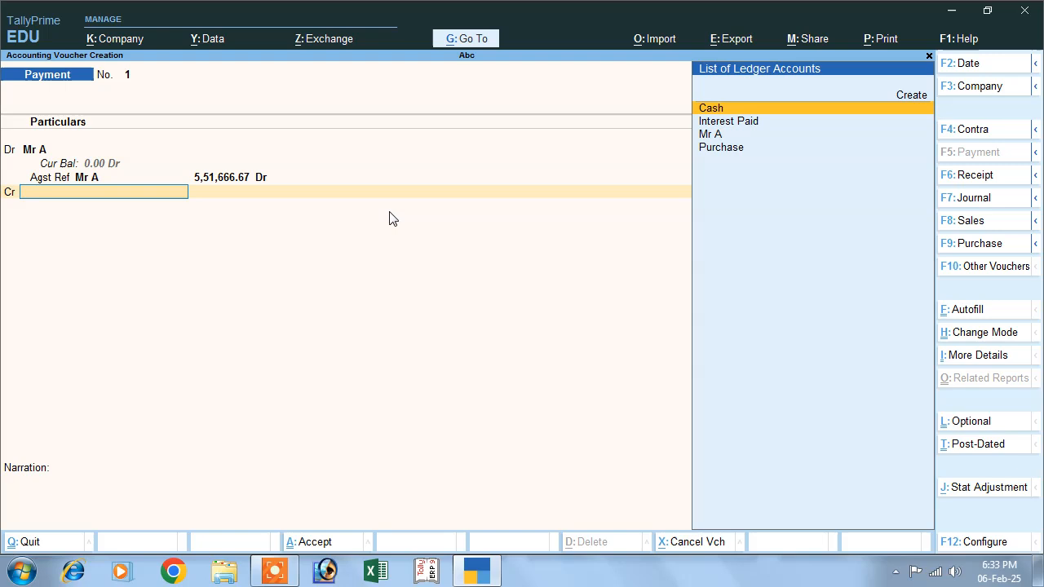
Credit Cash for the full payment, enter the narration "being cash paid", and save the Payment voucher.
click(714, 110)
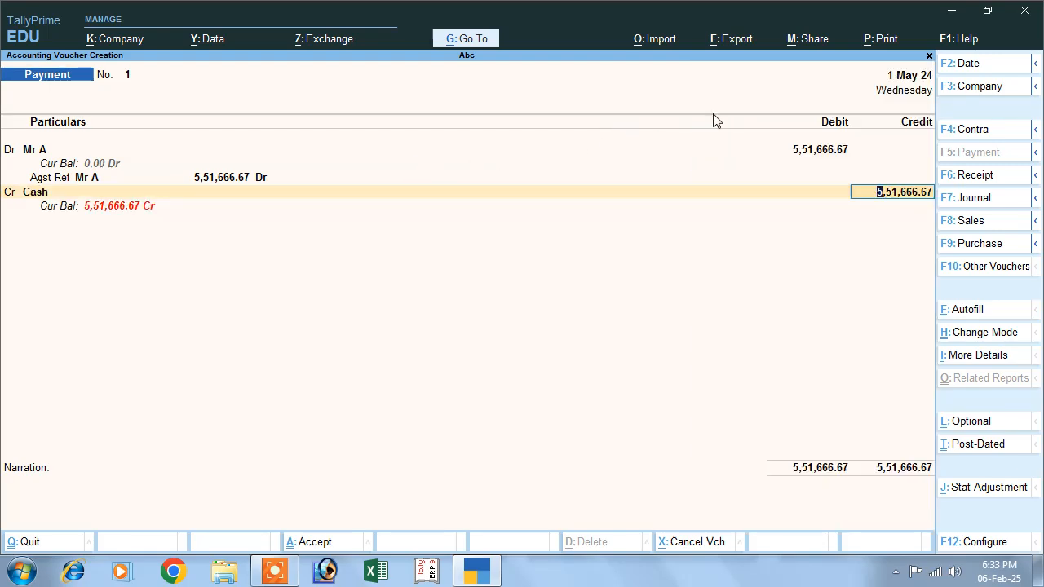
key(Return)
key(Return)
text(be)
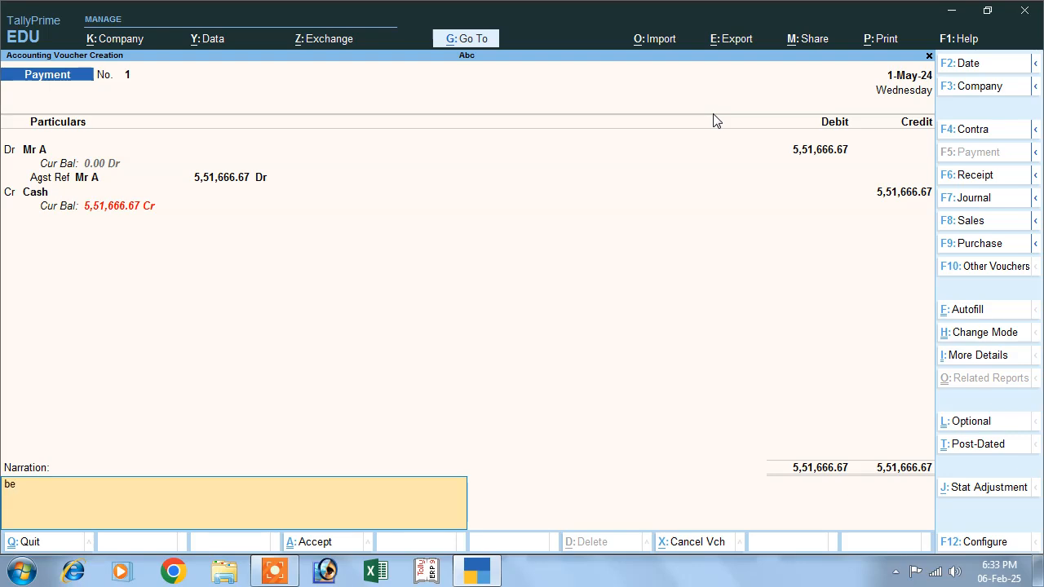
text(ing cash paid)
key(Return)
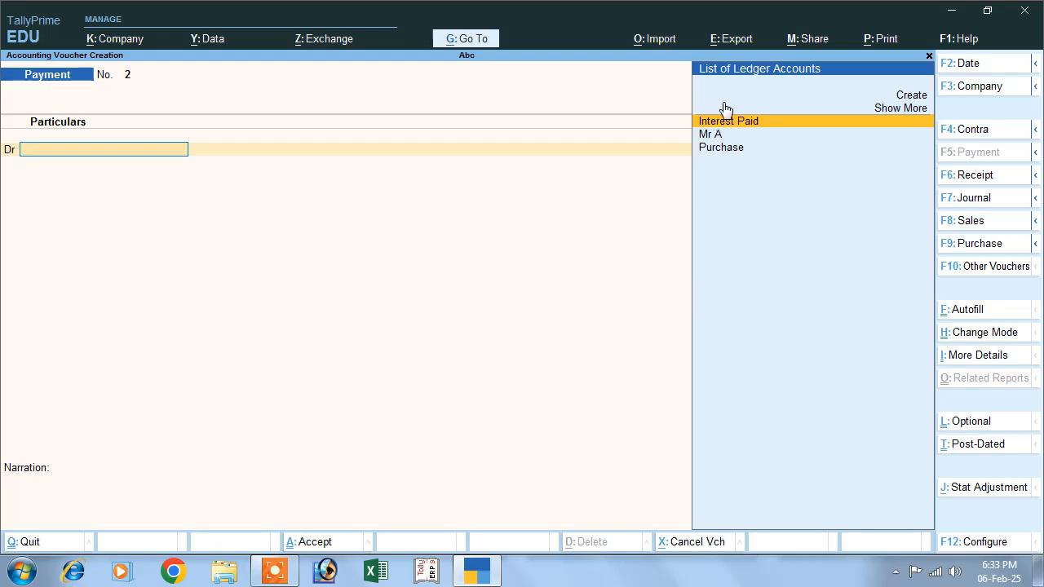
Start a Sales voucher and create a party ledger with the customer's name under Sundry Debtors.
click(958, 222)
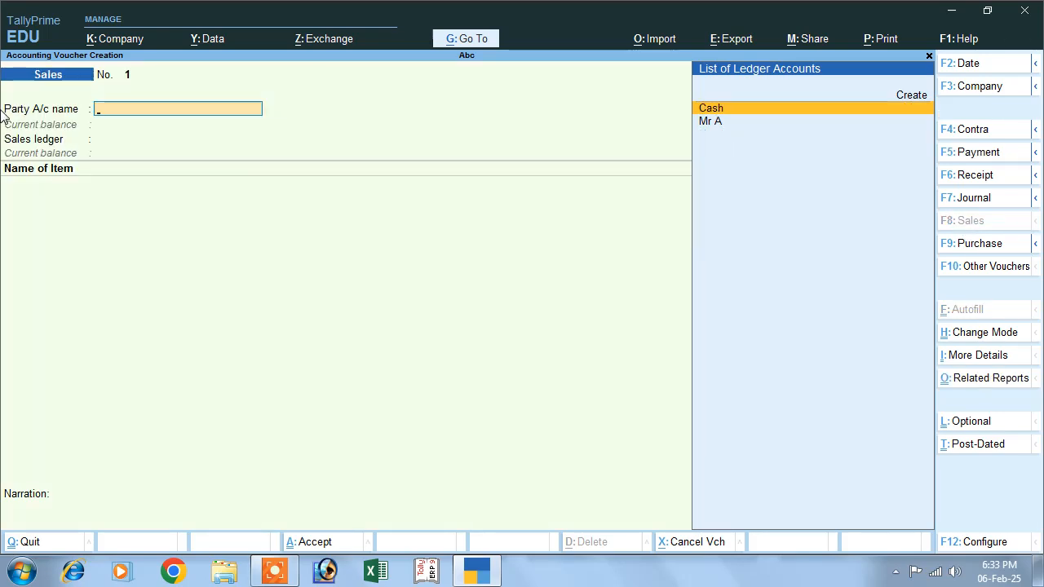
click(911, 98)
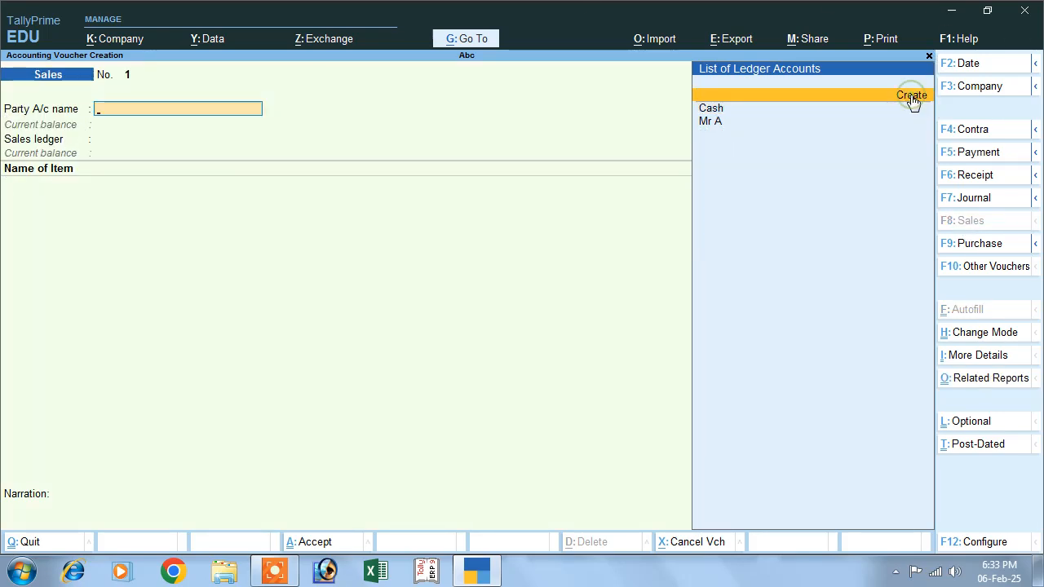
text(Me)
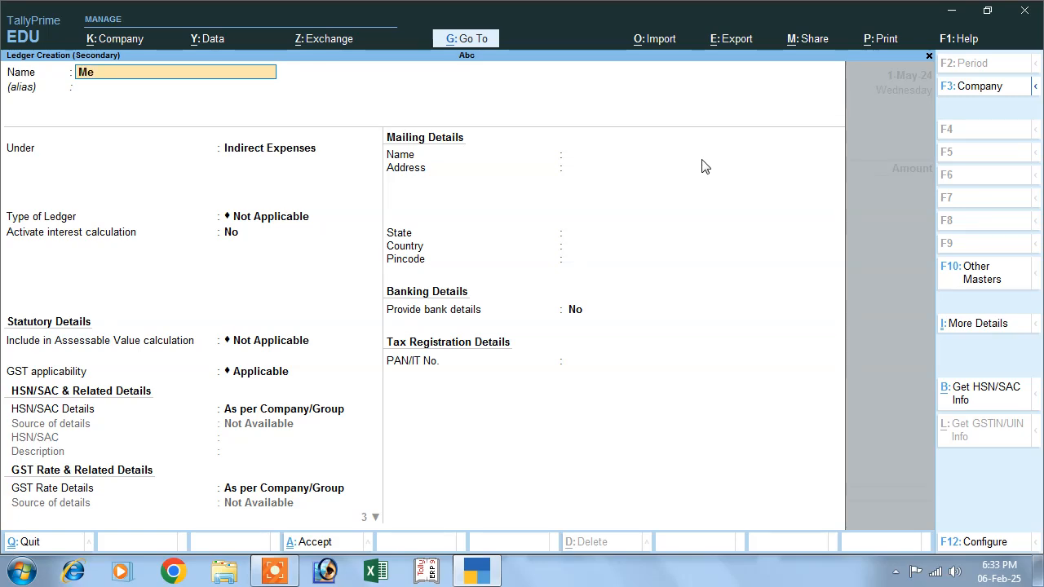
text( Z)
key(Return)
text(S)
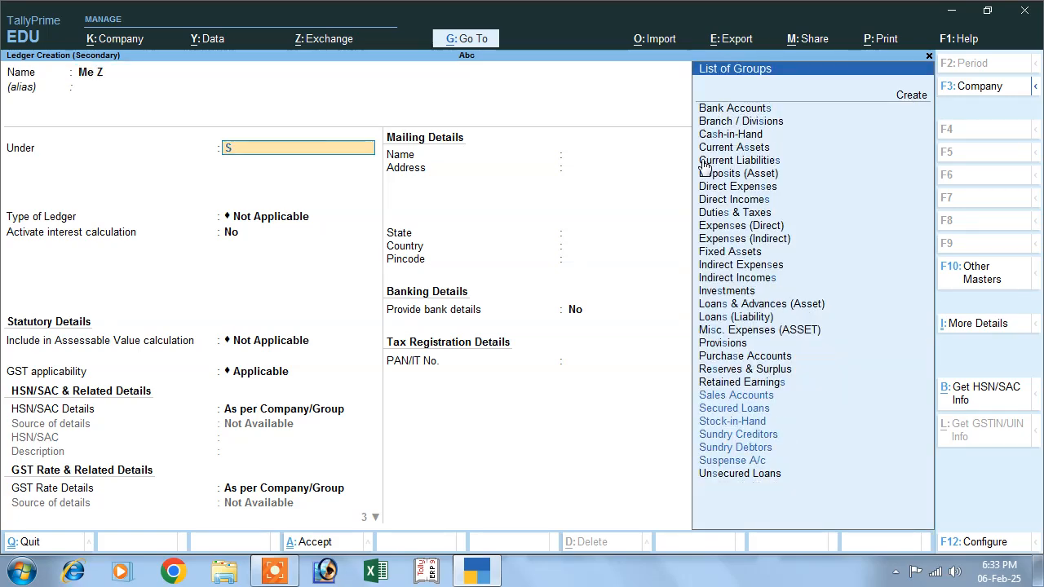
key(Down)
key(Down)
key(Down)
key(Down)
key(Return)
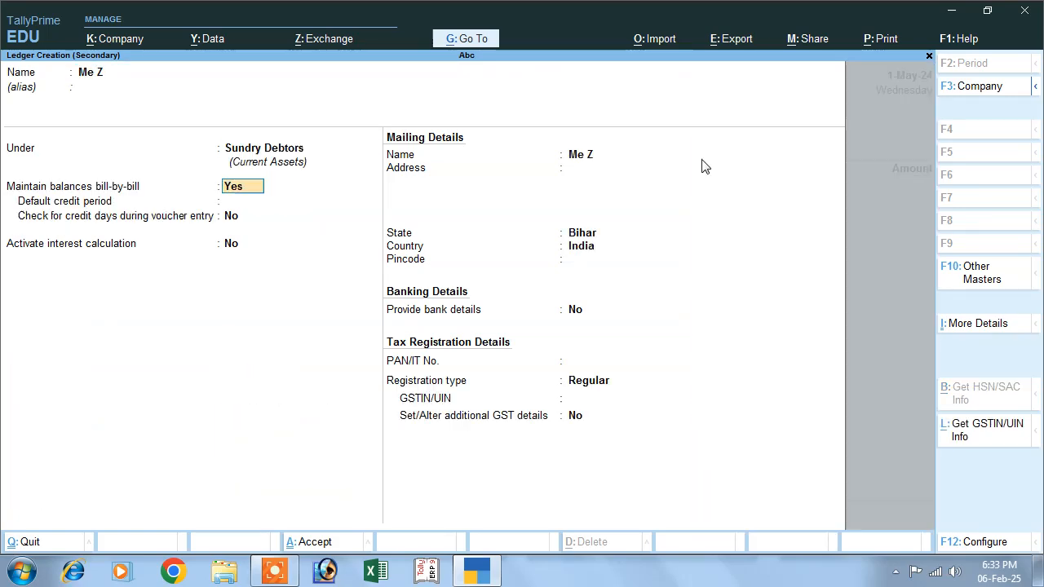
Keep bill-by-bill balances on with no credit-days check, and activate interest calculation for the customer's ledger.
key(Return)
key(Return)
key(Return)
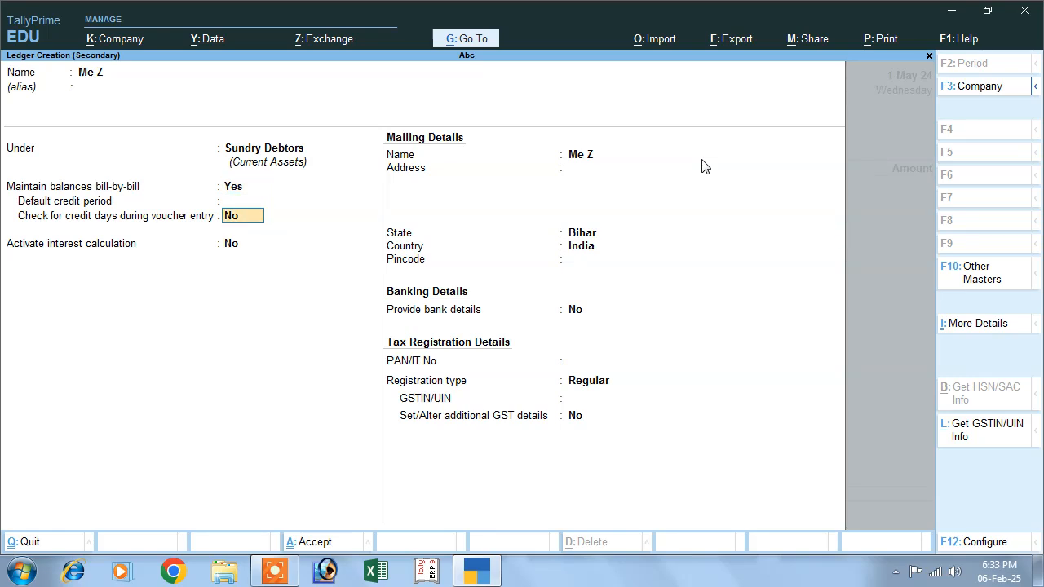
text(y)
key(Return)
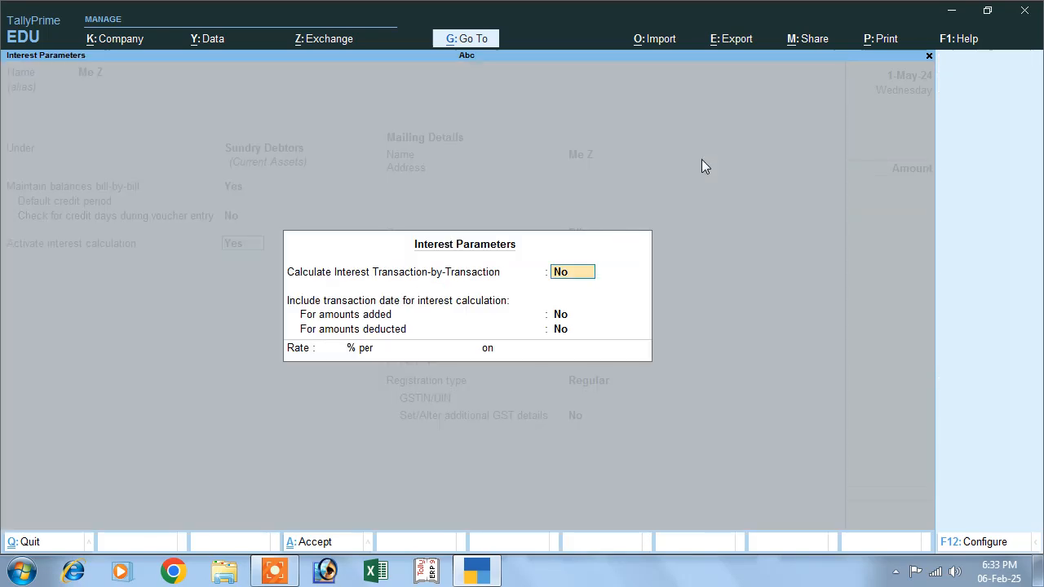
Calculate the customer's interest transaction by transaction, allow overrides, and include the transaction date for amounts added and deducted.
text(y)
key(Return)
key(Return)
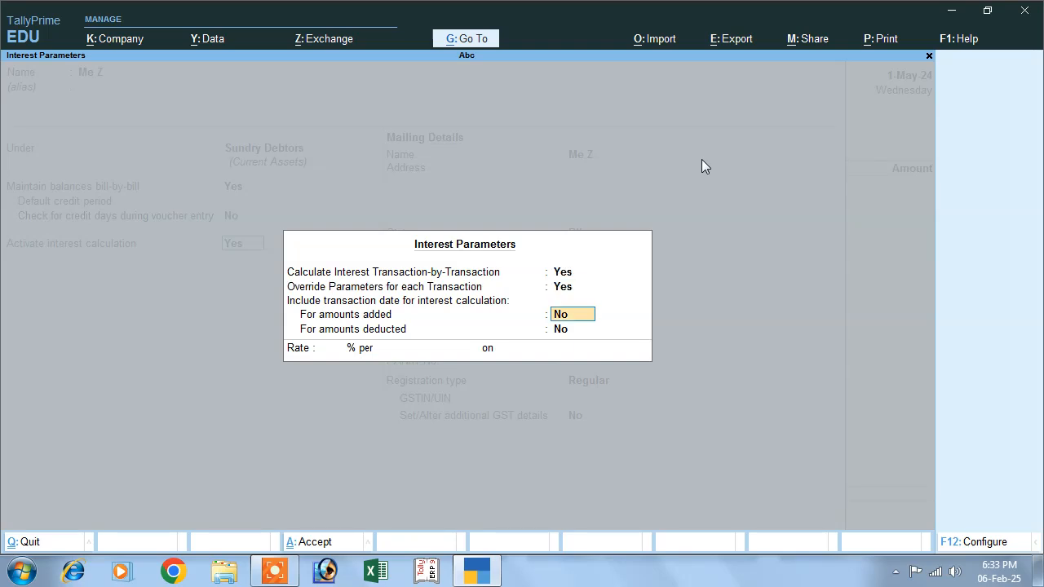
text(y)
key(Return)
key(Return)
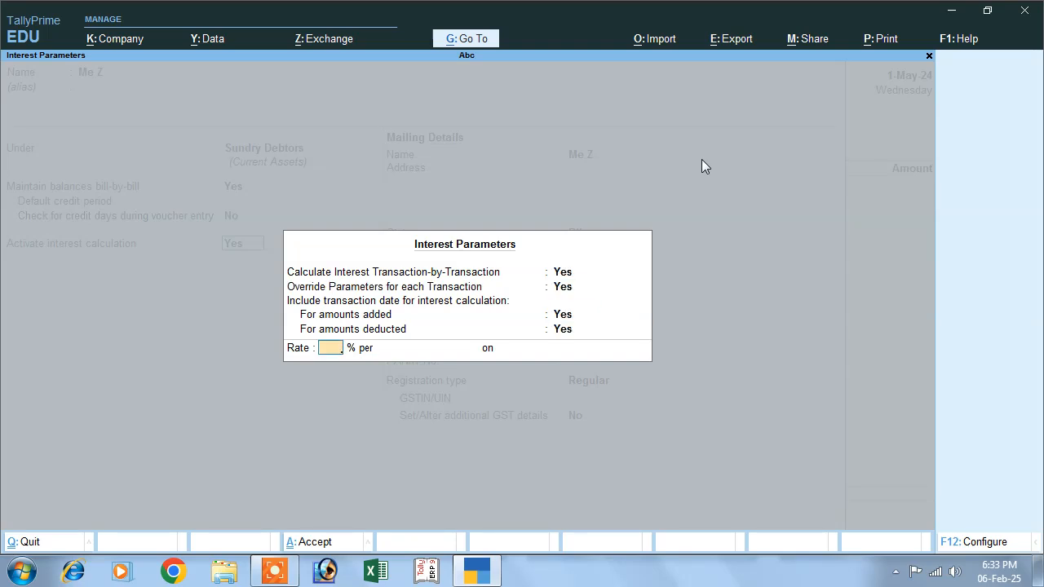
Set the customer's interest rate to 10% per 30-Day Month on Debit Balances Only.
text(10)
key(Return)
key(Down)
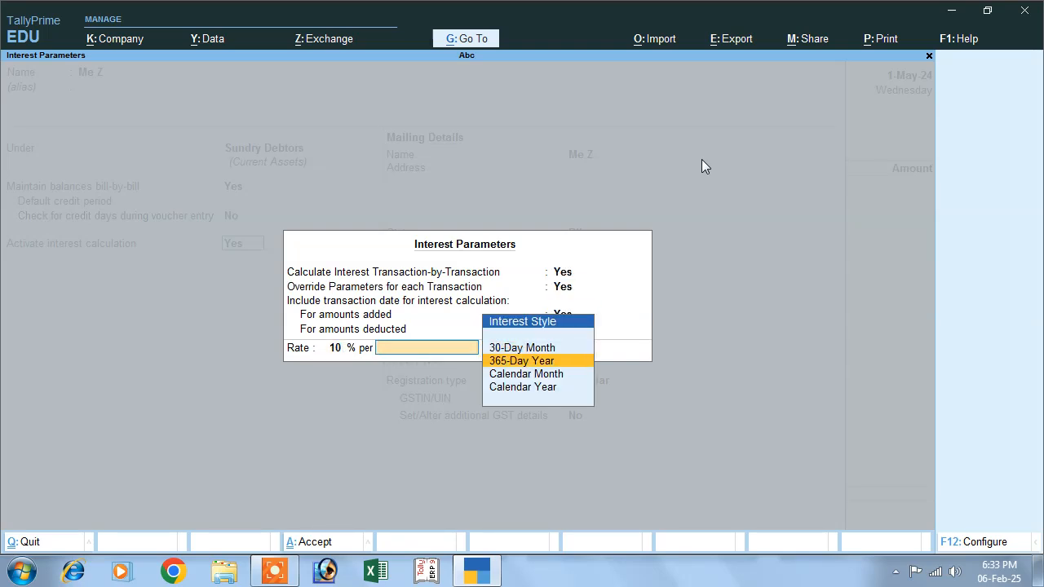
key(Up)
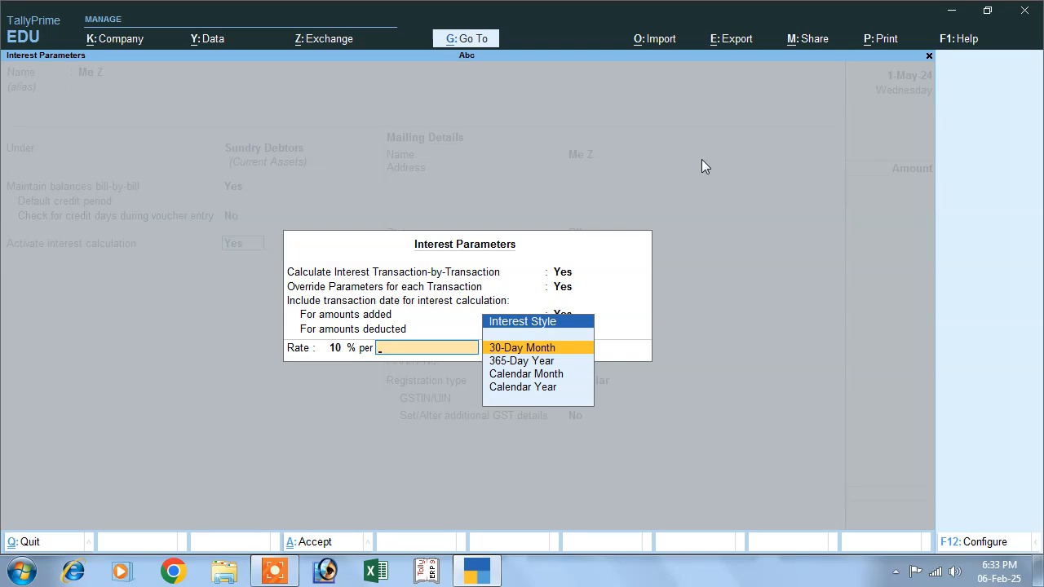
key(Return)
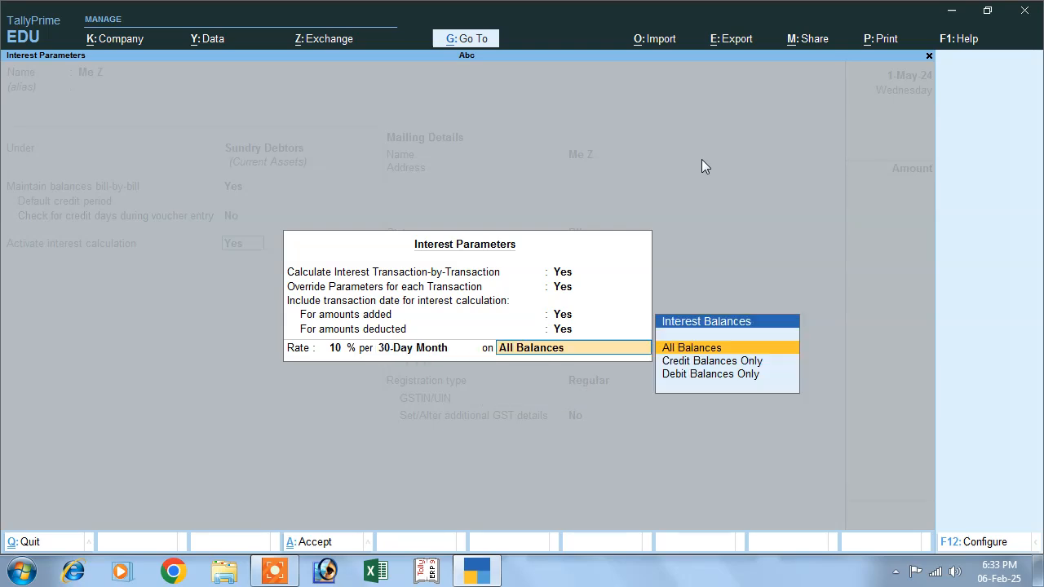
key(Down)
key(Down)
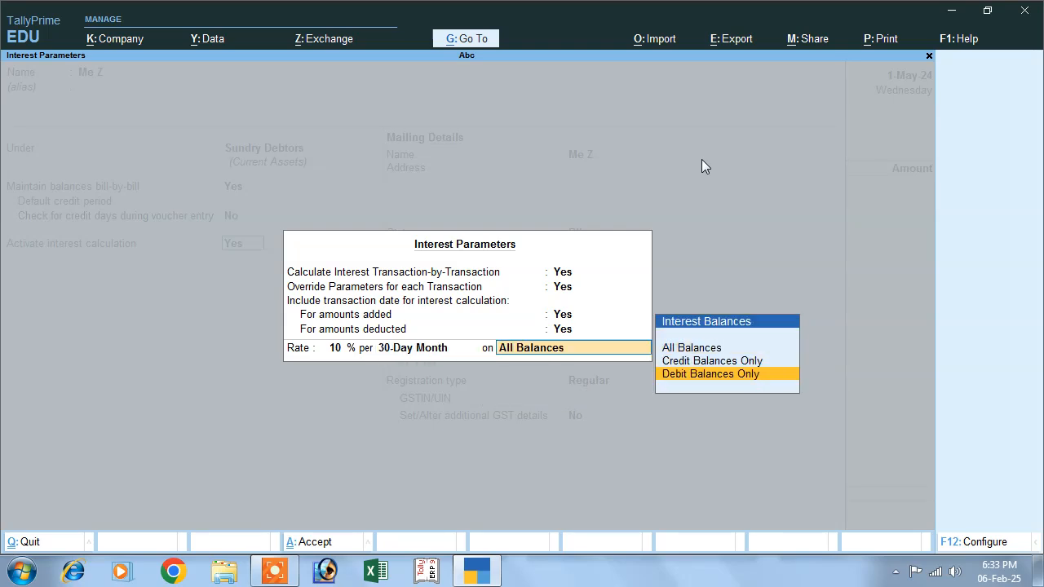
key(Return)
Return to the customer ledger's name and correct its title to "Mr".
key(Return)
key(Return)
key(Return)
key(Return)
key(Return)
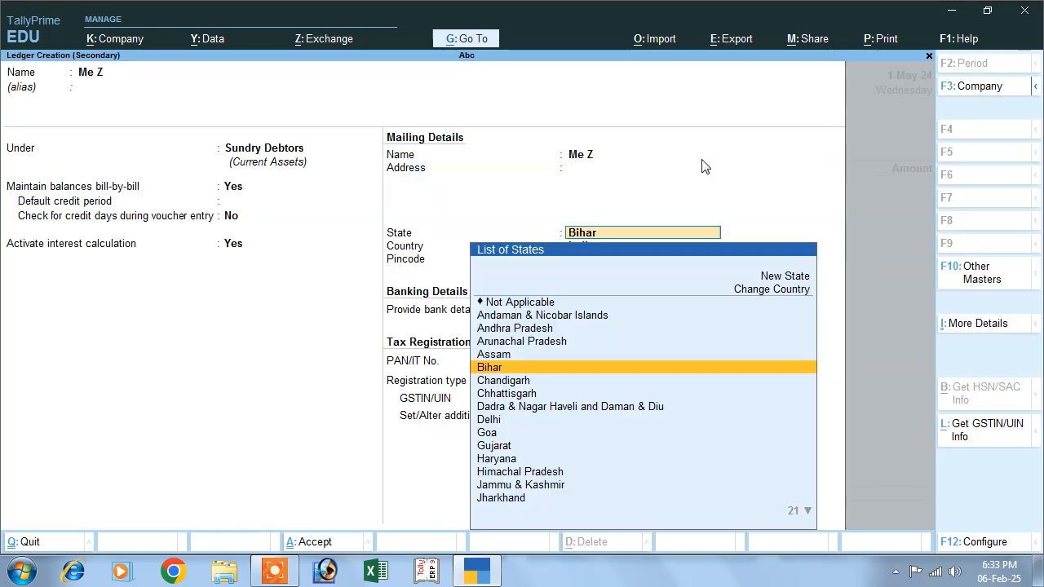
key(Return)
key(BackSpace)
key(BackSpace)
key(BackSpace)
key(BackSpace)
key(BackSpace)
key(BackSpace)
key(BackSpace)
key(BackSpace)
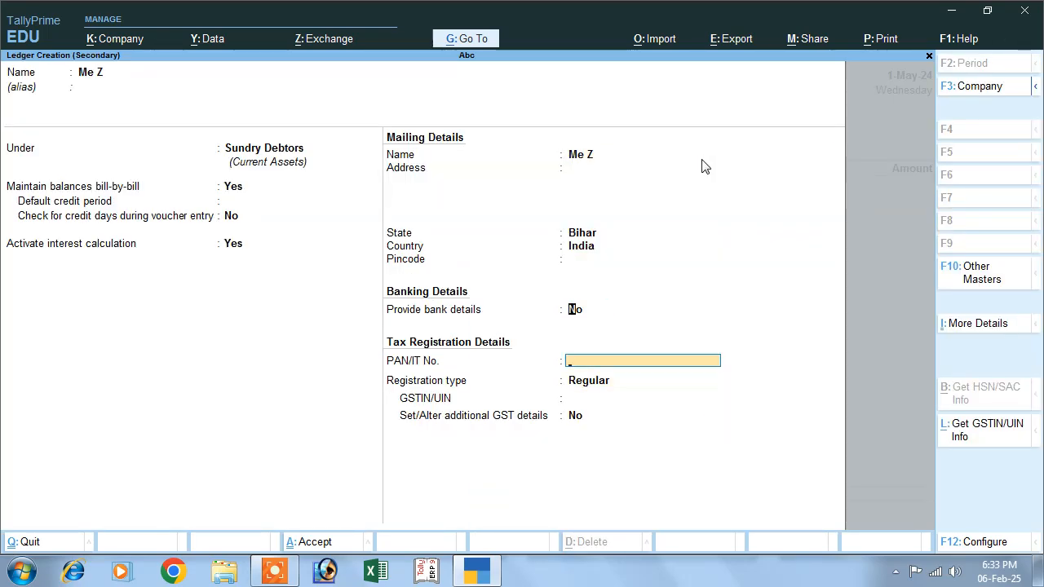
key(BackSpace)
key(BackSpace)
key(BackSpace)
key(BackSpace)
key(BackSpace)
key(BackSpace)
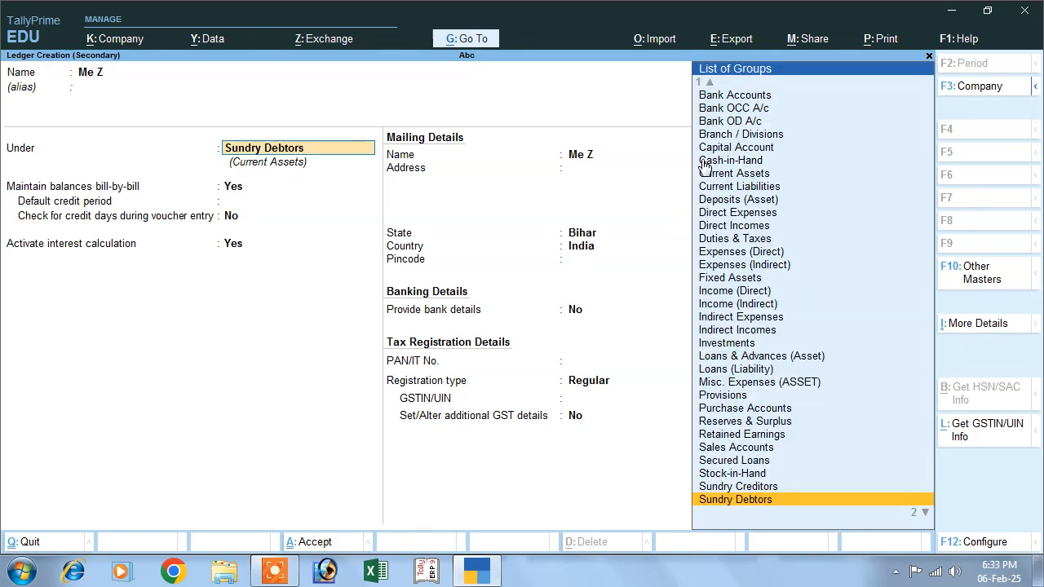
text(Mr)
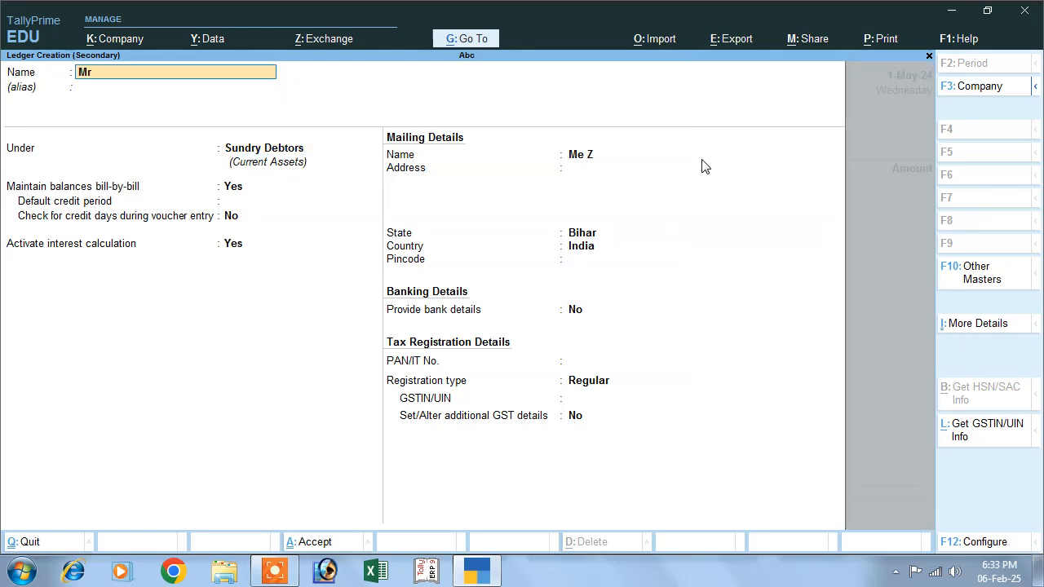
key(Return)
Keep the ledger's interest, mailing and tax settings, leave the GSTIN/UIN blank, and save the customer ledger.
key(Return)
key(Return)
key(Return)
key(Return)
key(Return)
key(Return)
key(Return)
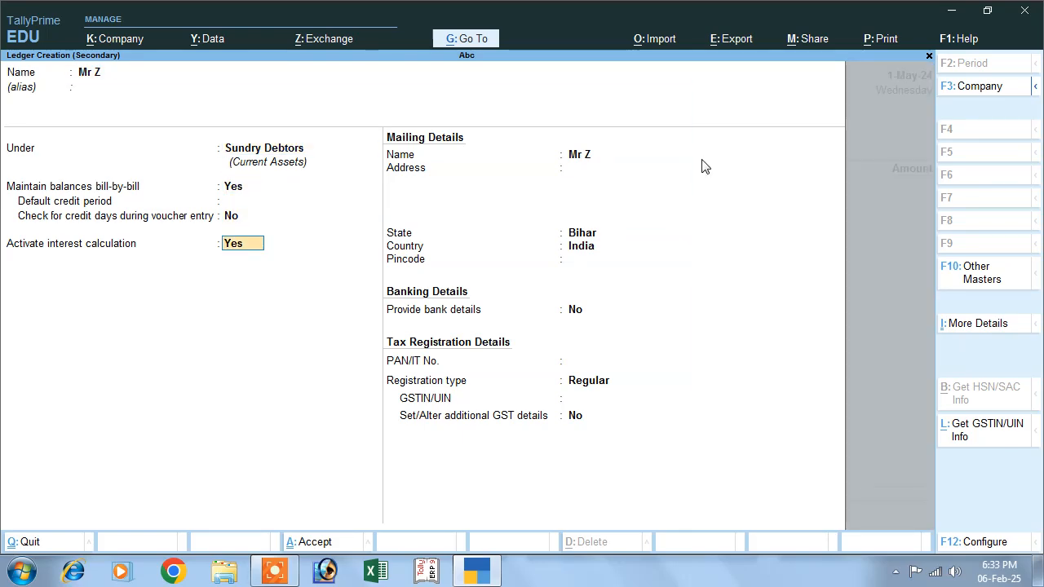
key(Return)
key(Return)
key(Return)
key(Return)
key(Return)
key(Return)
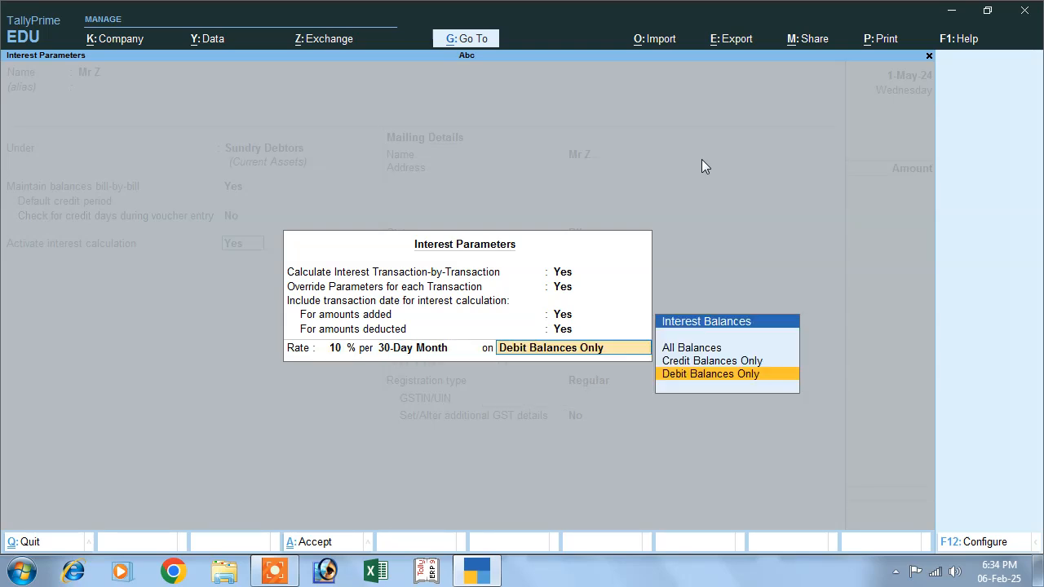
key(Return)
key(Return)
key(Return)
key(Return)
key(Return)
key(Return)
key(Return)
key(Return)
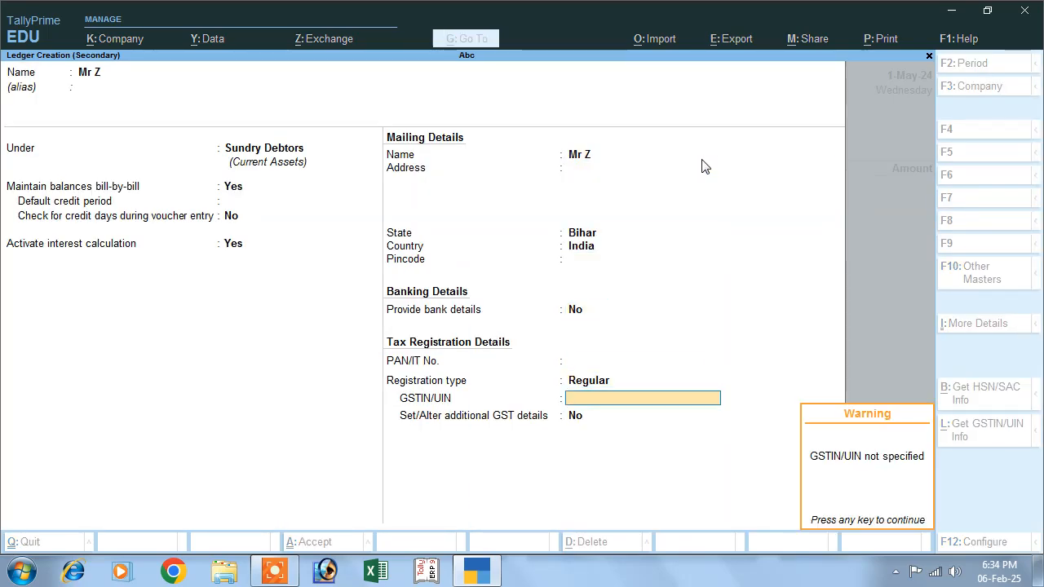
key(Return)
key(Return)
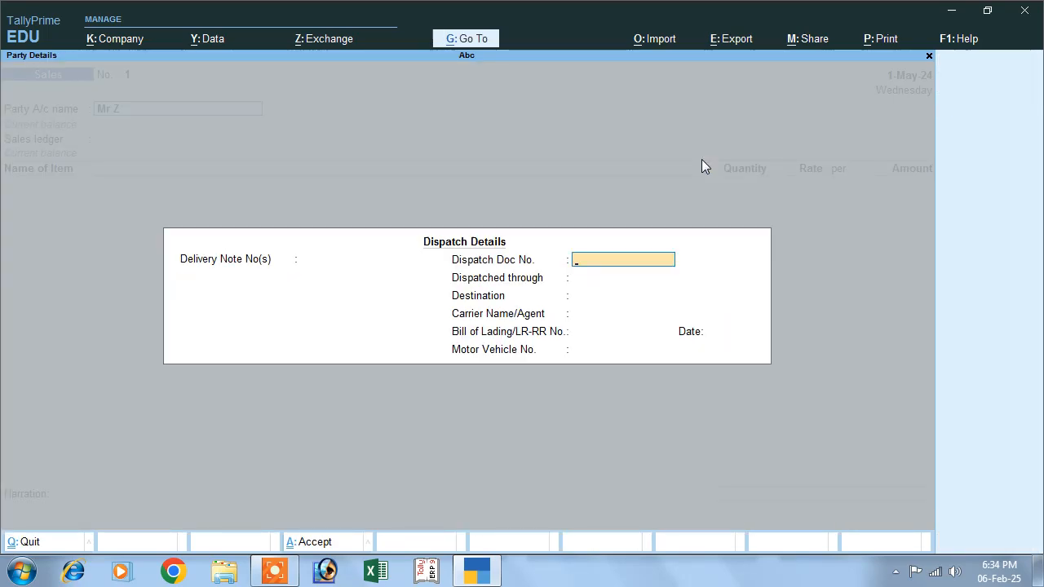
Leave the dispatch details blank and accept the buyer's party details with state Bihar and Regular GST registration.
key(Return)
key(Return)
key(Return)
key(Return)
key(Return)
key(Return)
key(Return)
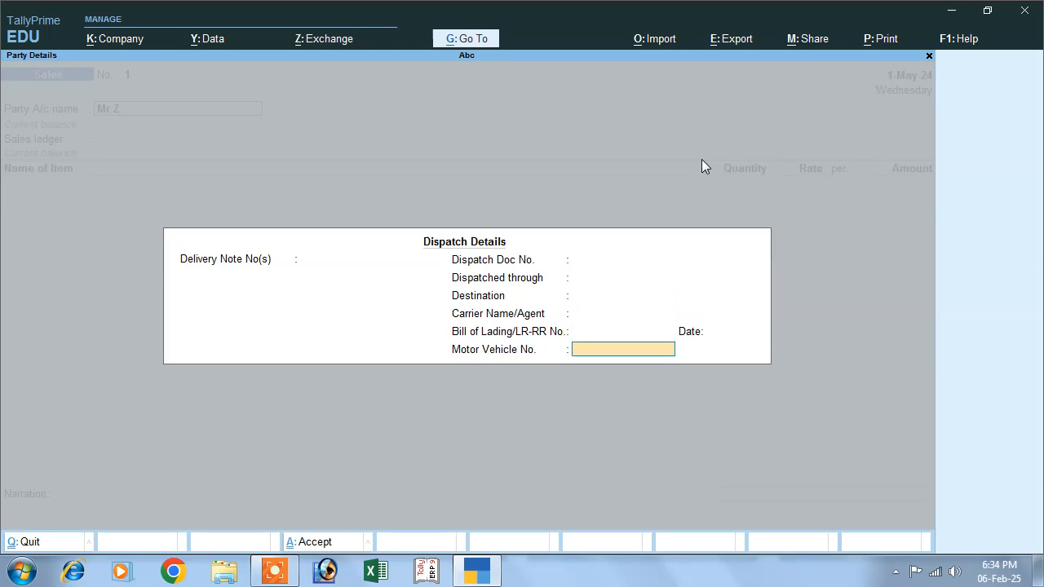
key(Return)
key(Return)
key(Return)
key(Return)
key(Return)
key(Return)
key(Return)
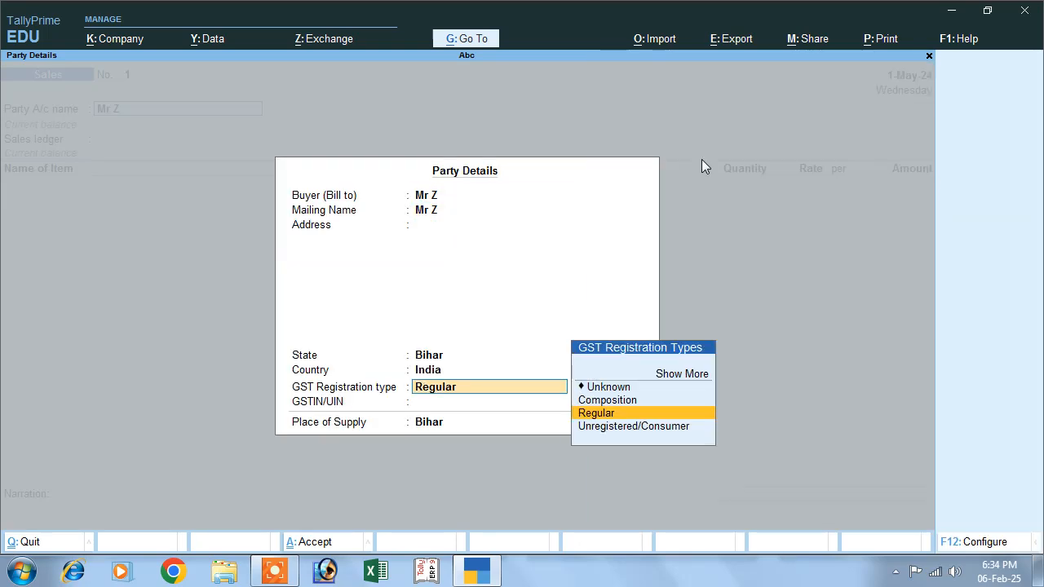
key(Return)
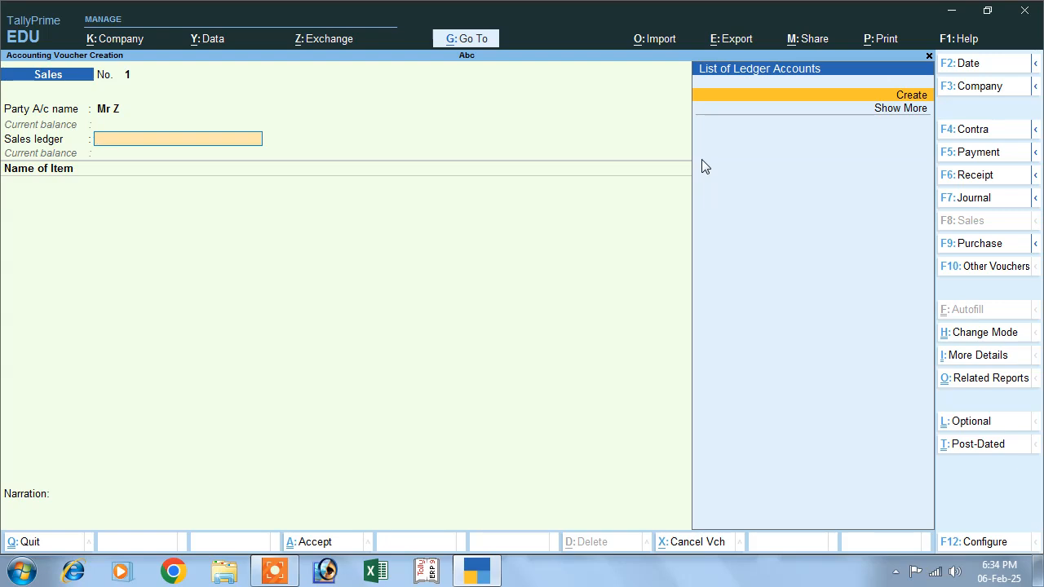
Create a new sales ledger named "Sales" under the Sales Accounts group.
click(908, 94)
text(Sal)
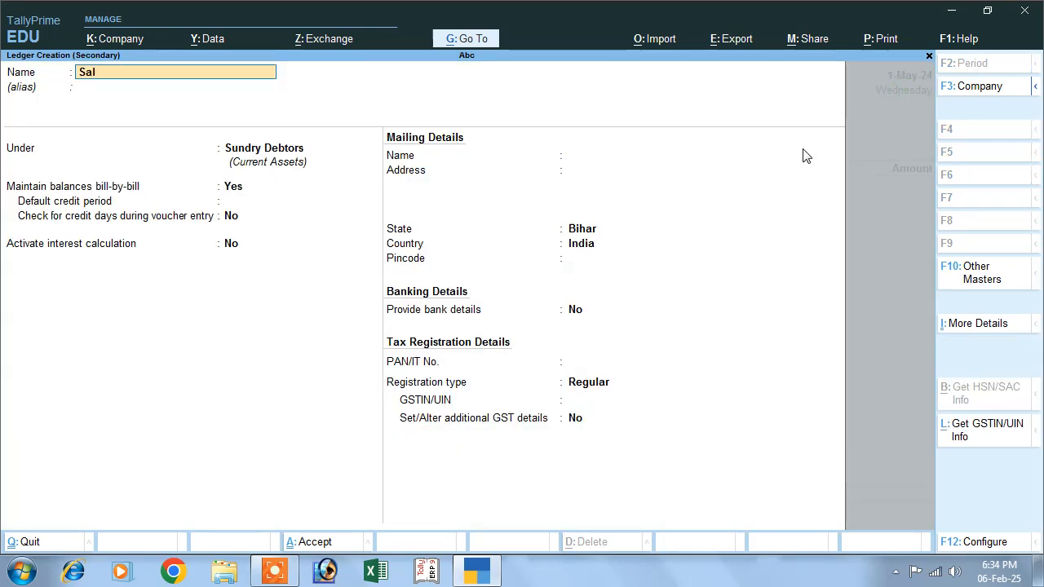
text(es)
key(Return)
text(S)
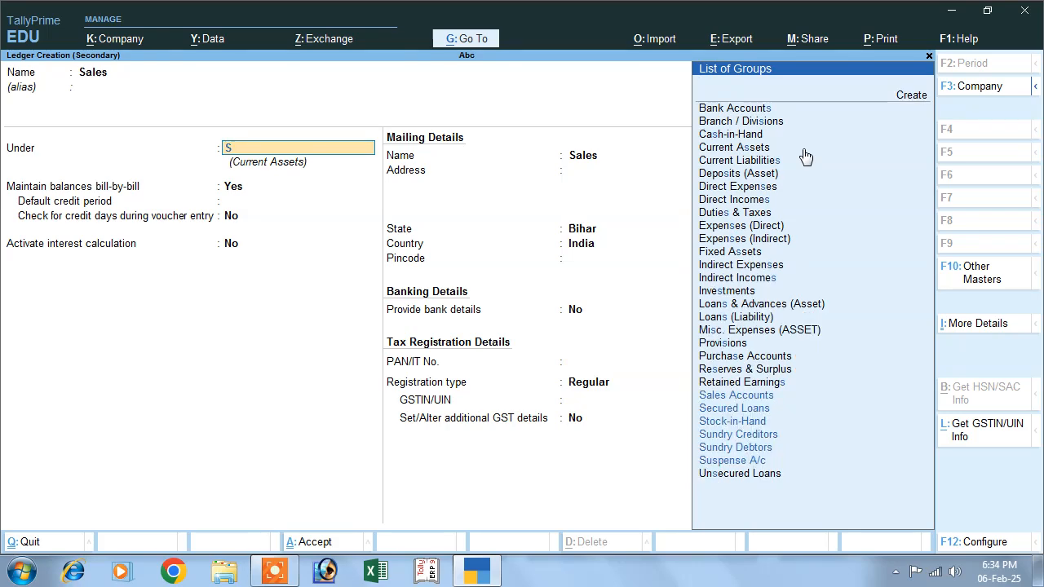
key(Down)
key(Down)
key(Up)
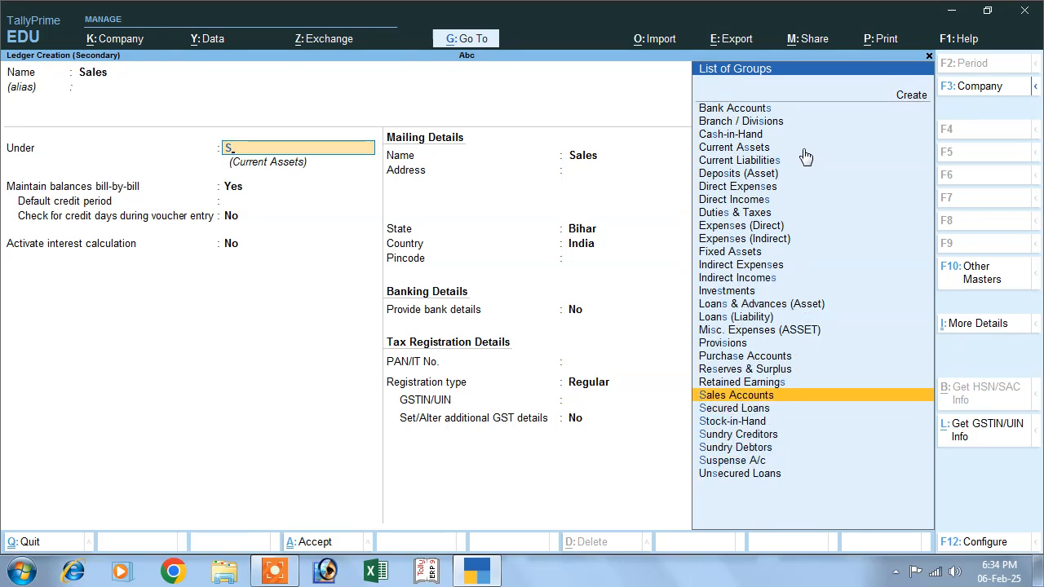
key(Return)
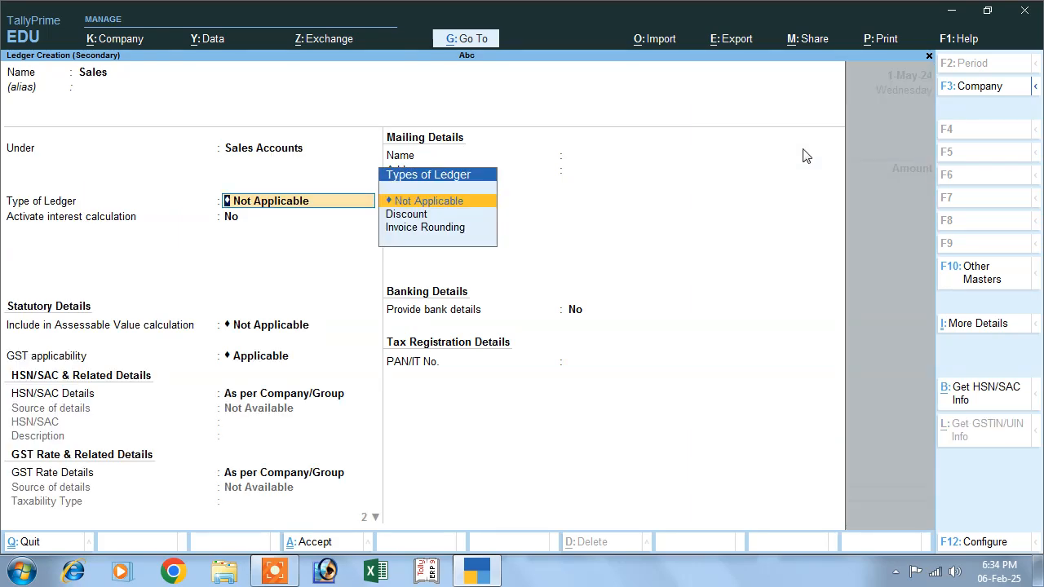
Keep the Sales ledger's HSN and GST rate details as per Company/Group, set its type of supply to Goods, and save it.
key(Return)
key(Return)
key(Return)
key(Return)
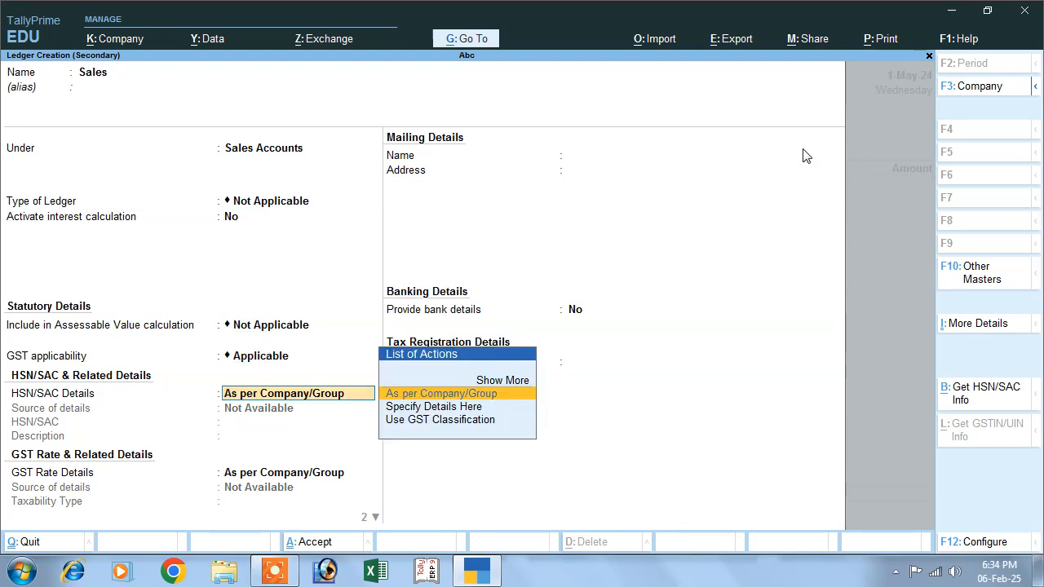
key(Return)
key(Return)
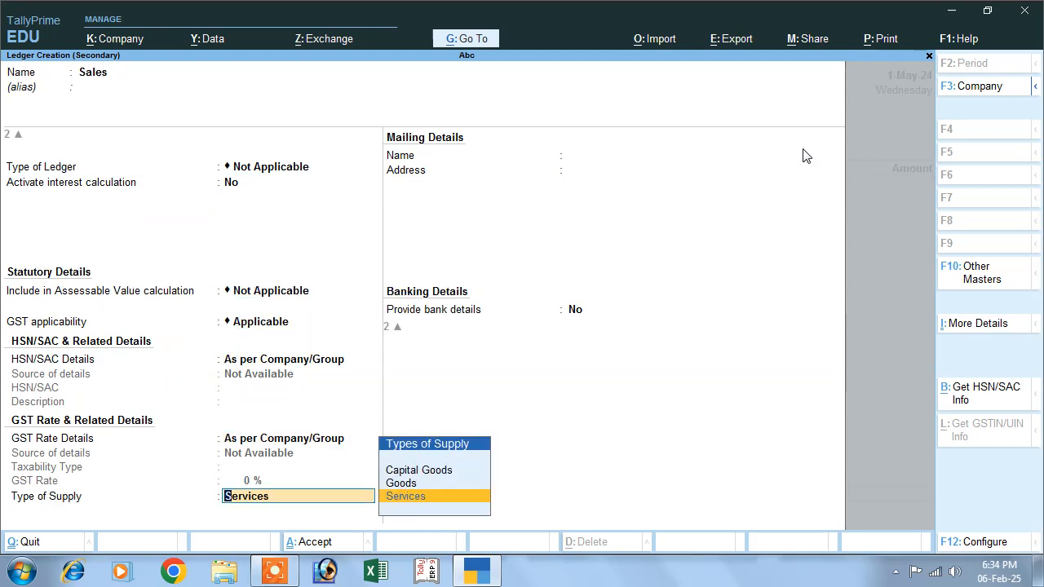
key(Up)
key(Return)
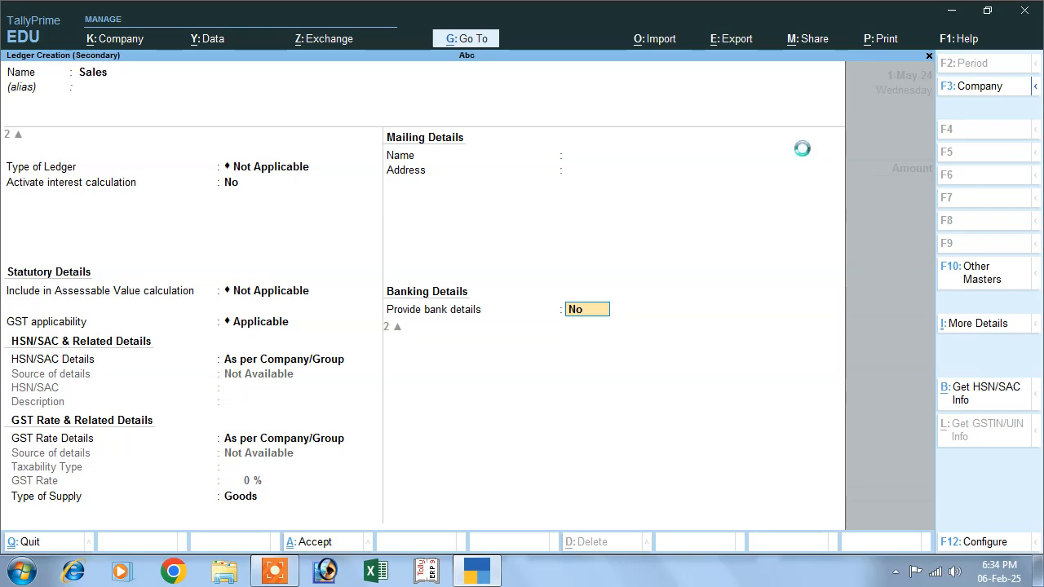
key(Return)
key(Return)
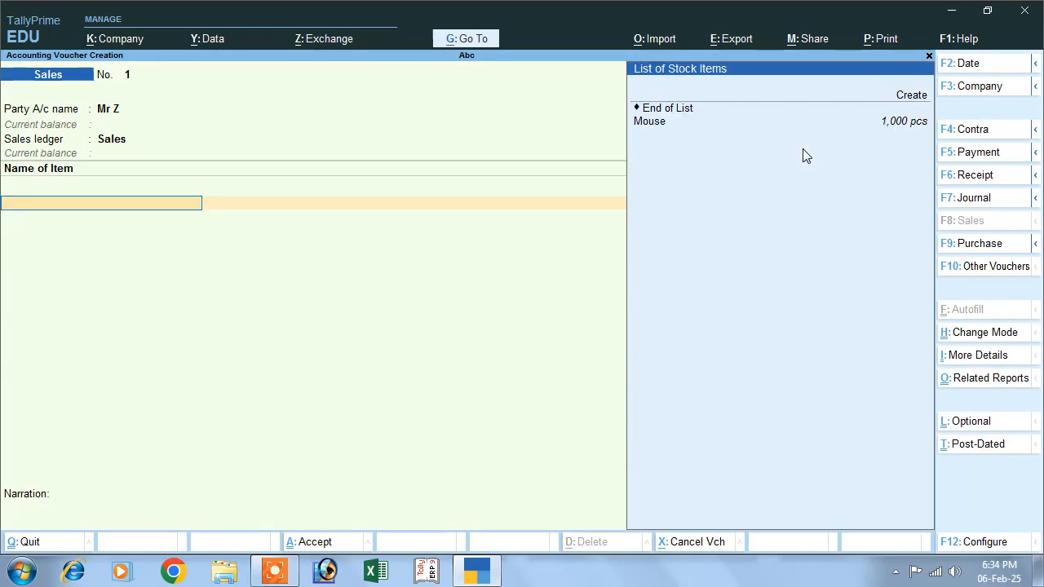
Add 1,000 pcs of the stock item Mouse at a rate of 900 and end the item list.
key(Down)
key(Return)
text(1)
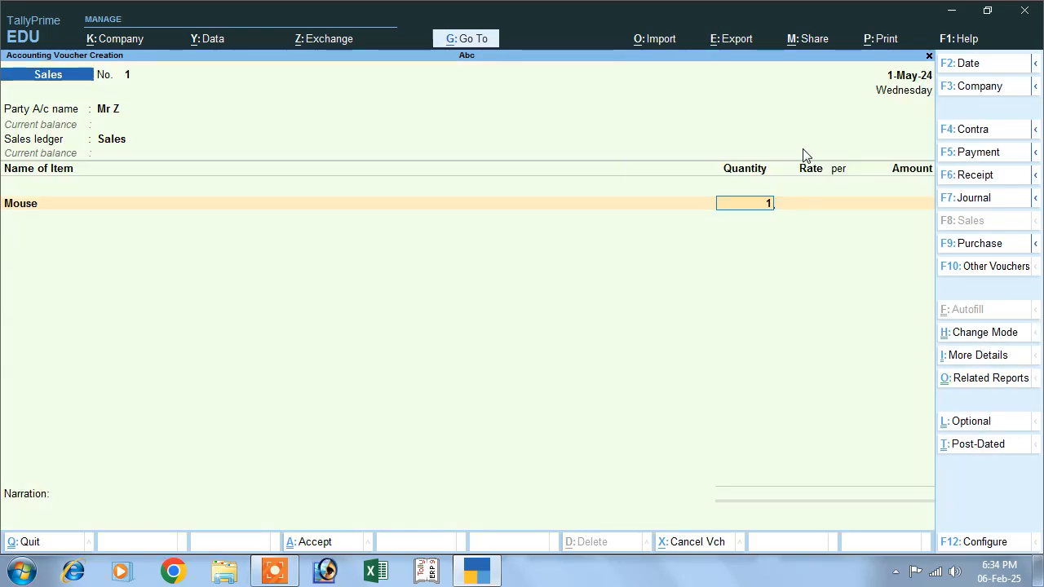
text(,000)
key(Return)
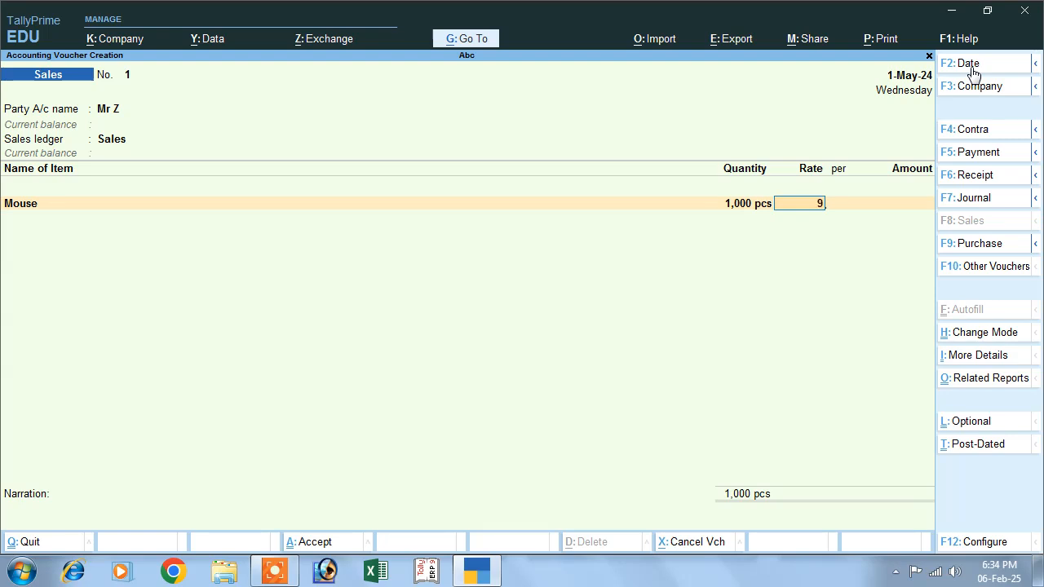
text(900)
key(Return)
key(Return)
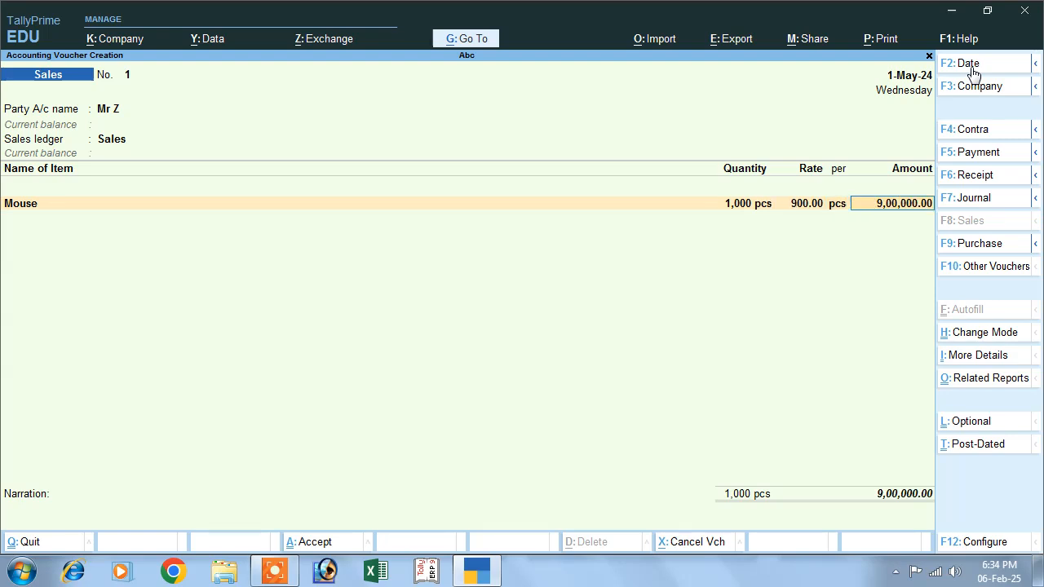
key(Return)
key(Return)
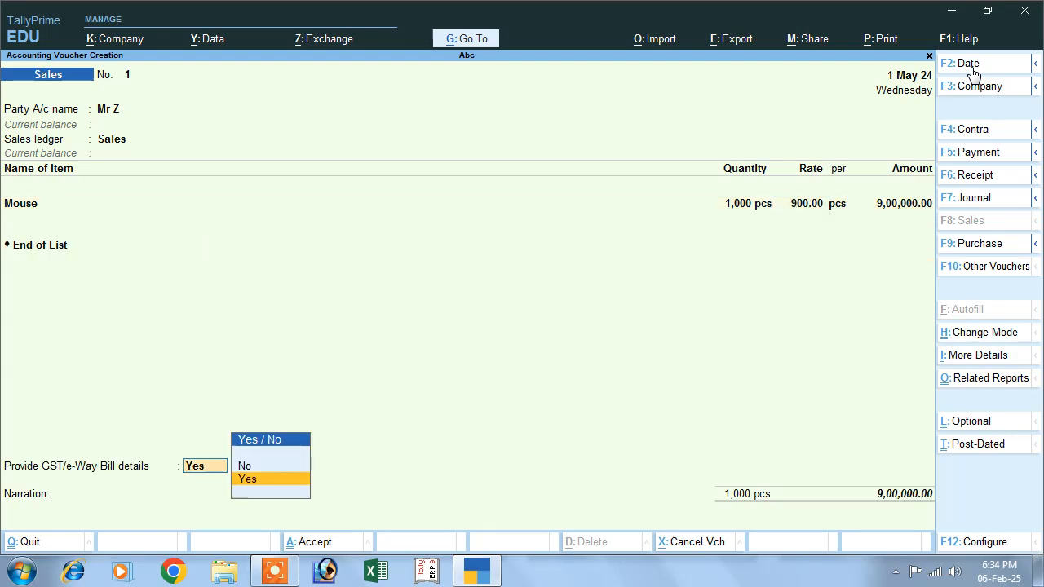
Set Provide GST/e-Way Bill details to No and accept the voucher amount.
key(Up)
key(Return)
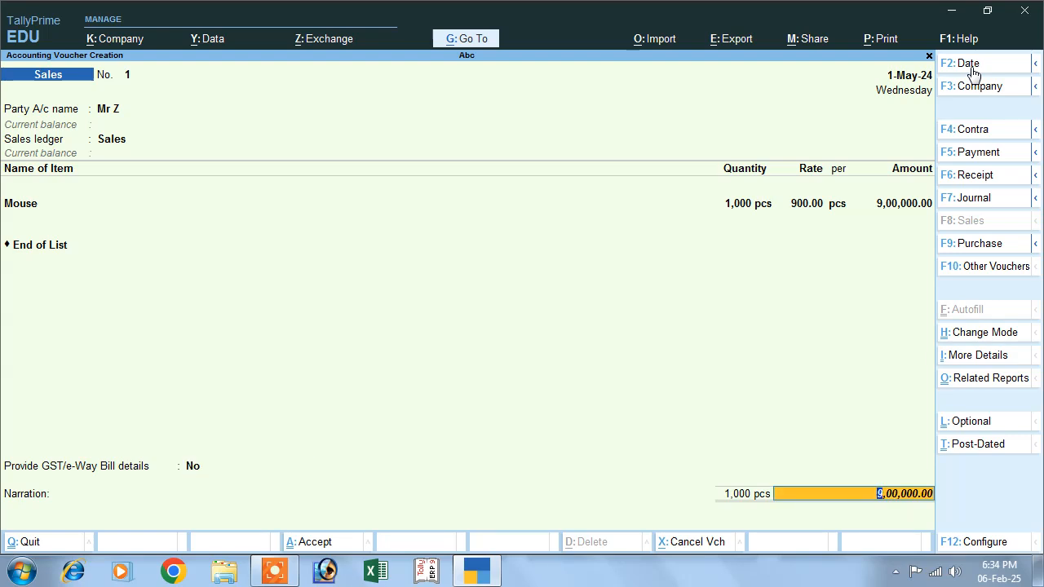
key(Return)
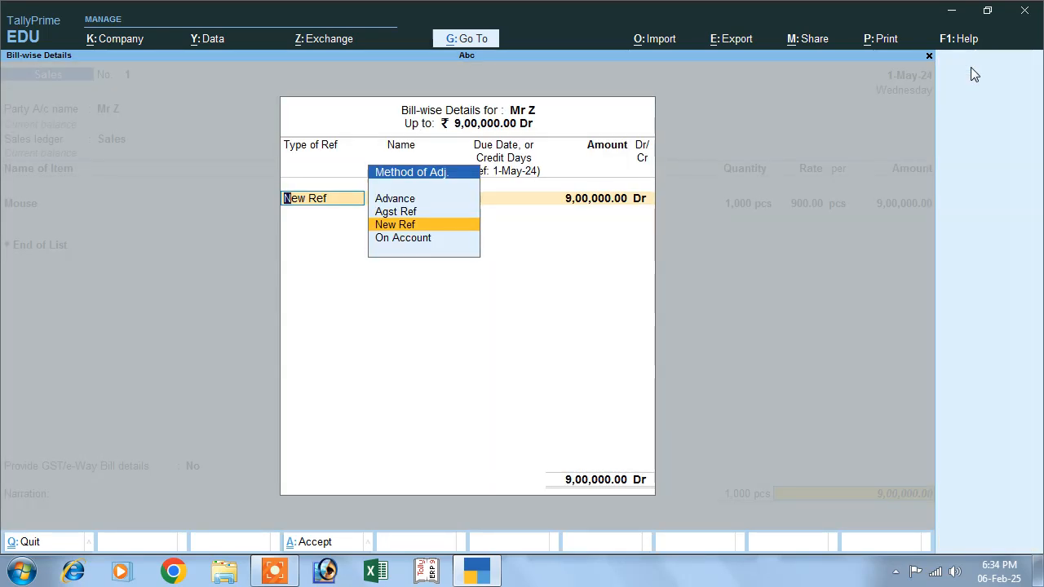
Record the 9,00,000 debit as a New Ref under the customer's name, keeping interest at 10% per 30-Day Month on debit balances.
click(380, 227)
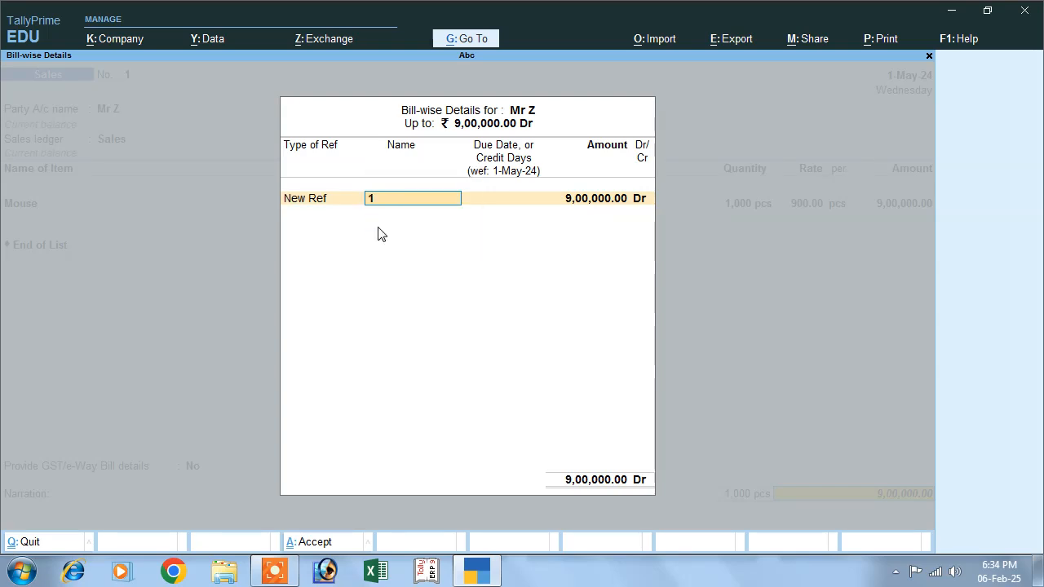
key(Return)
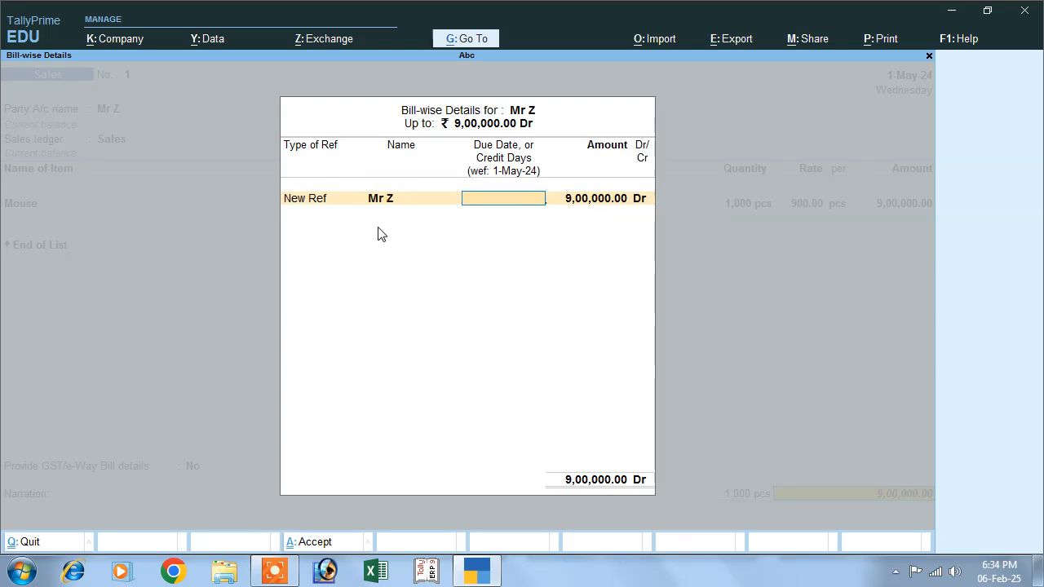
key(Return)
key(Return)
key(Return)
key(Return)
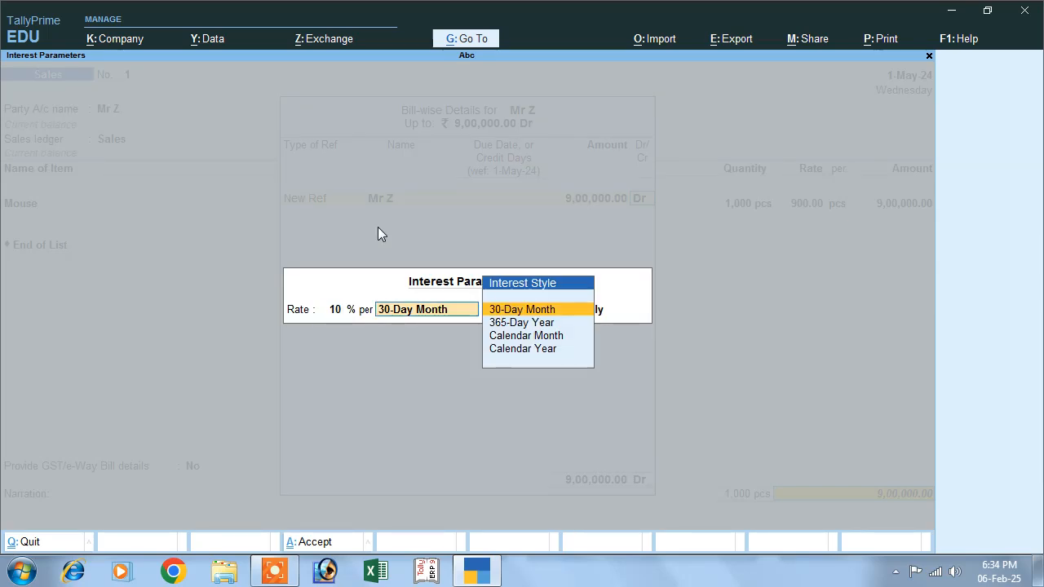
key(Return)
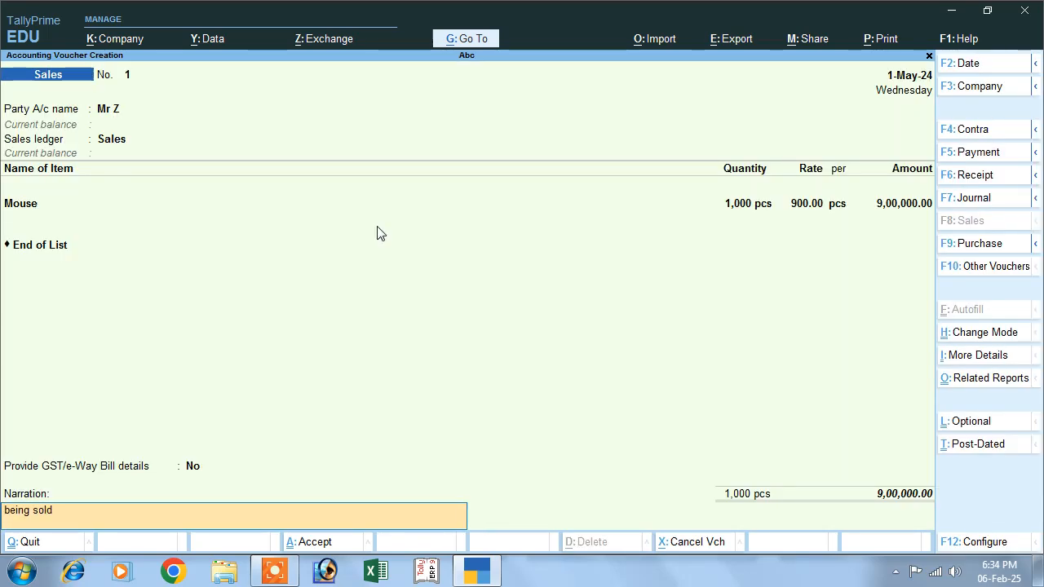
Save the Mouse sales voucher with the narration "being sold" and leave voucher entry.
key(Return)
key(Return)
key(Return)
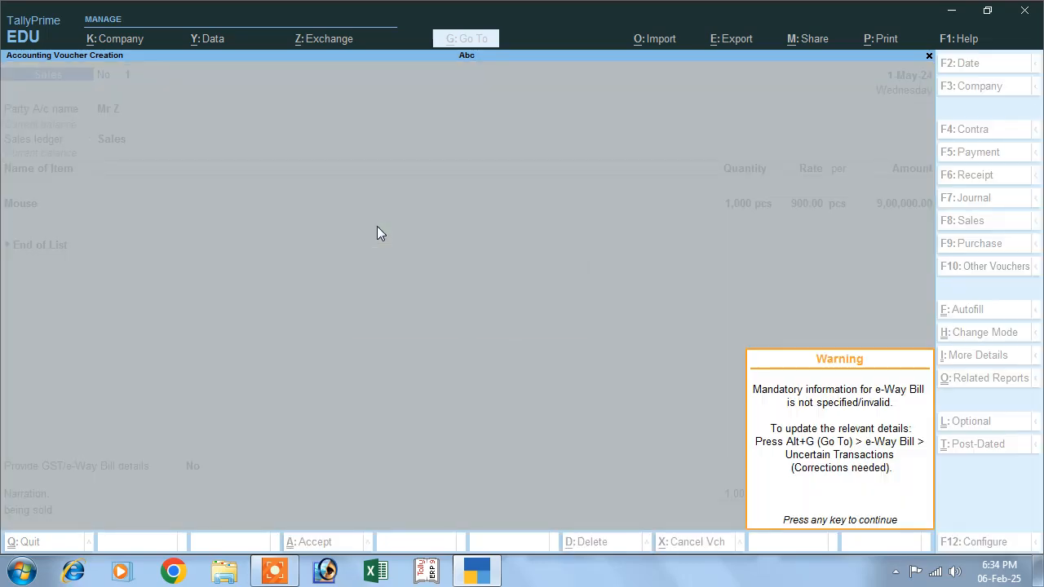
key(Return)
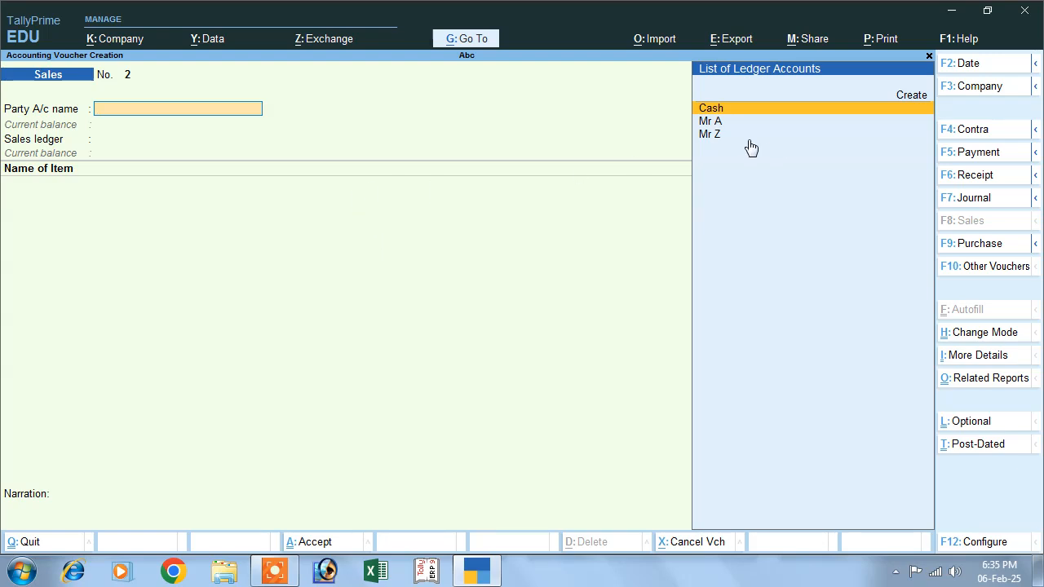
key(Escape)
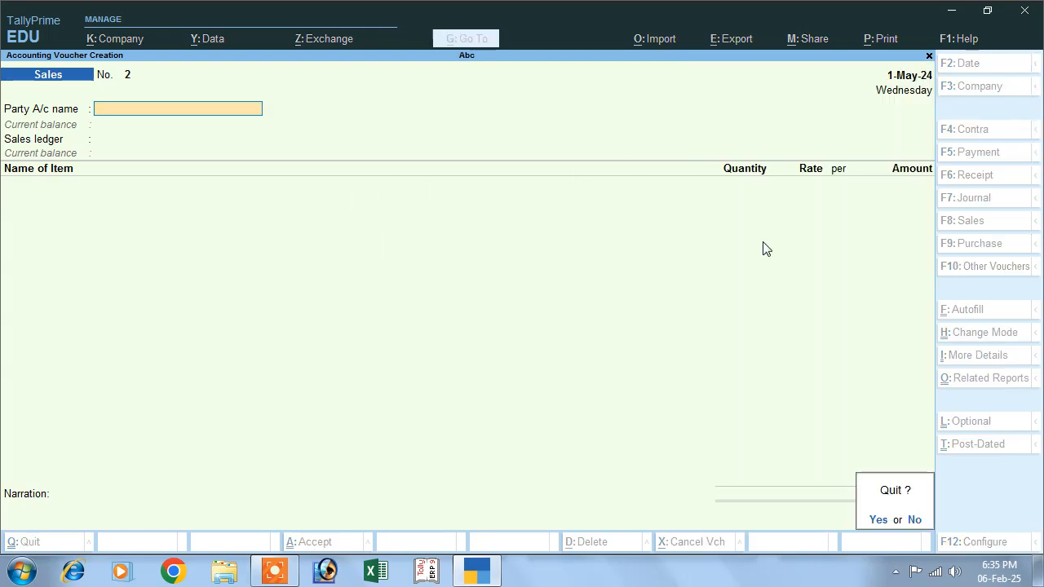
key(y)
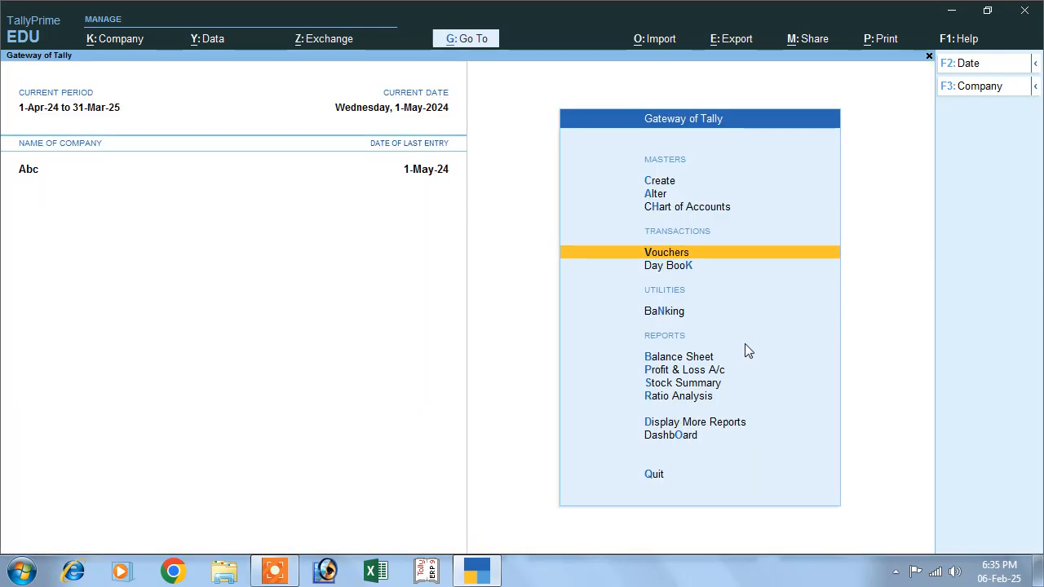
Display the Interest Receivable report from the interest calculation statements of accounts.
click(681, 424)
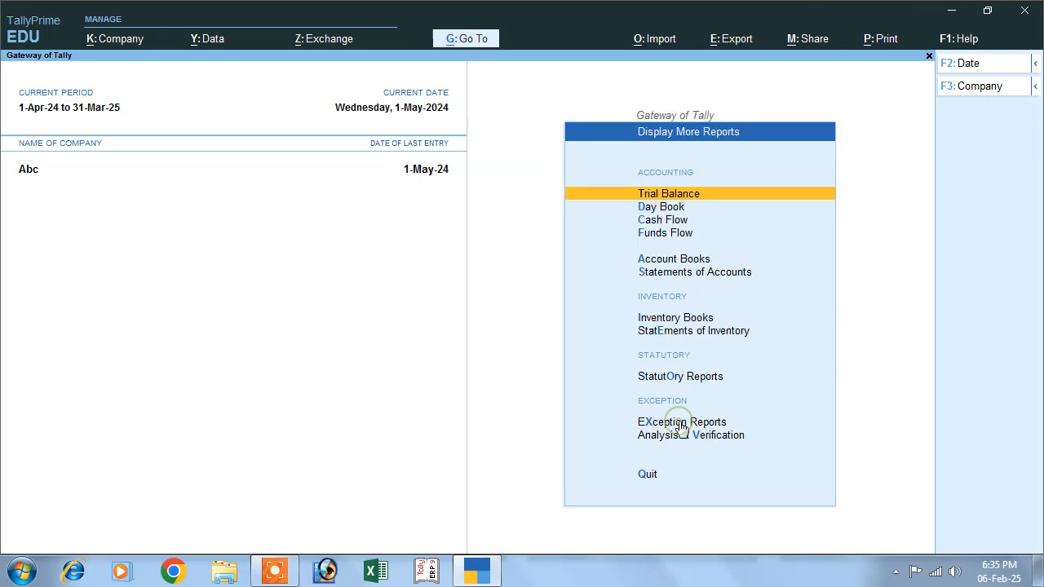
click(689, 276)
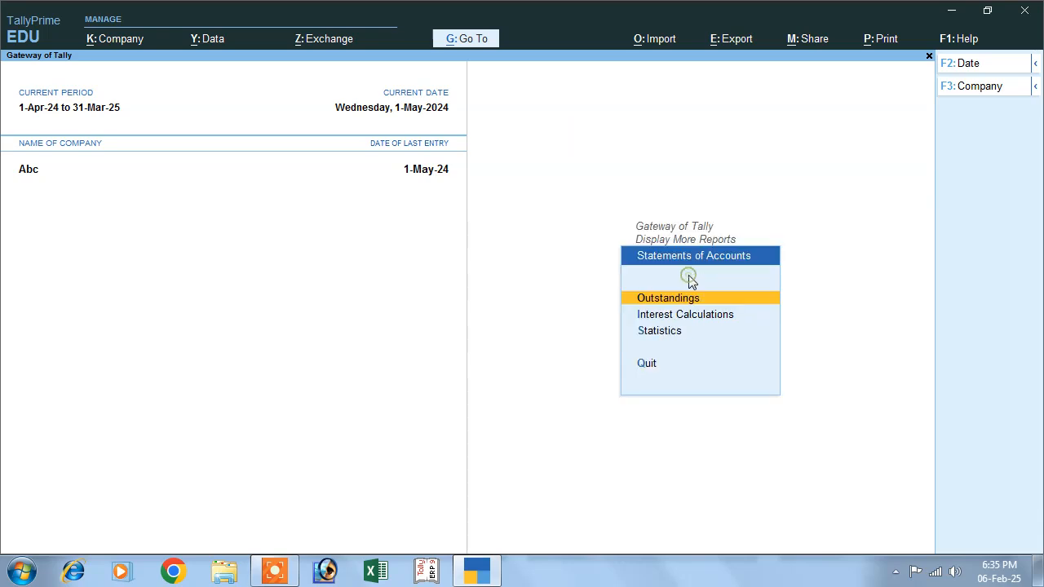
click(698, 318)
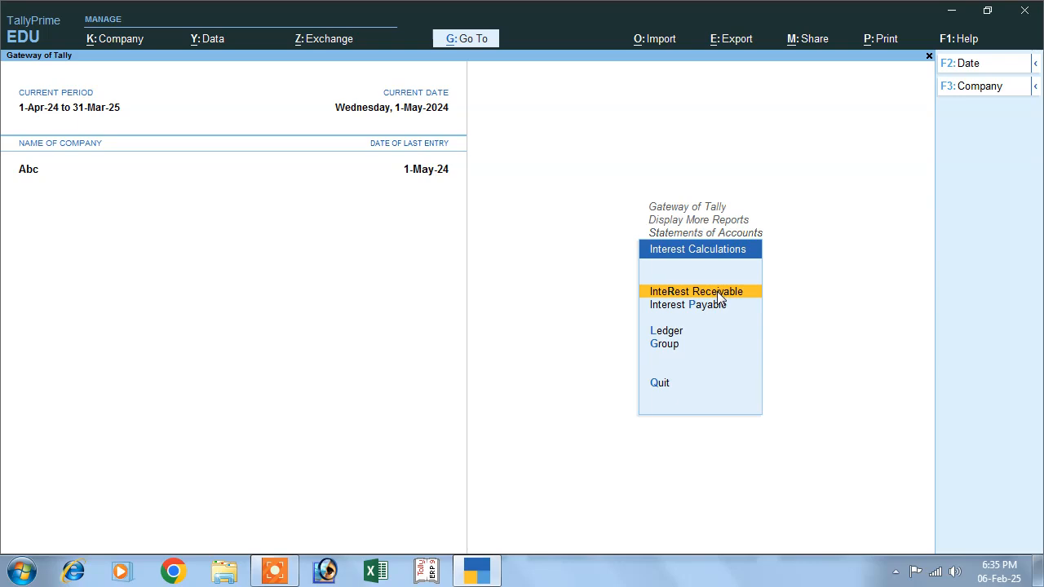
key(Return)
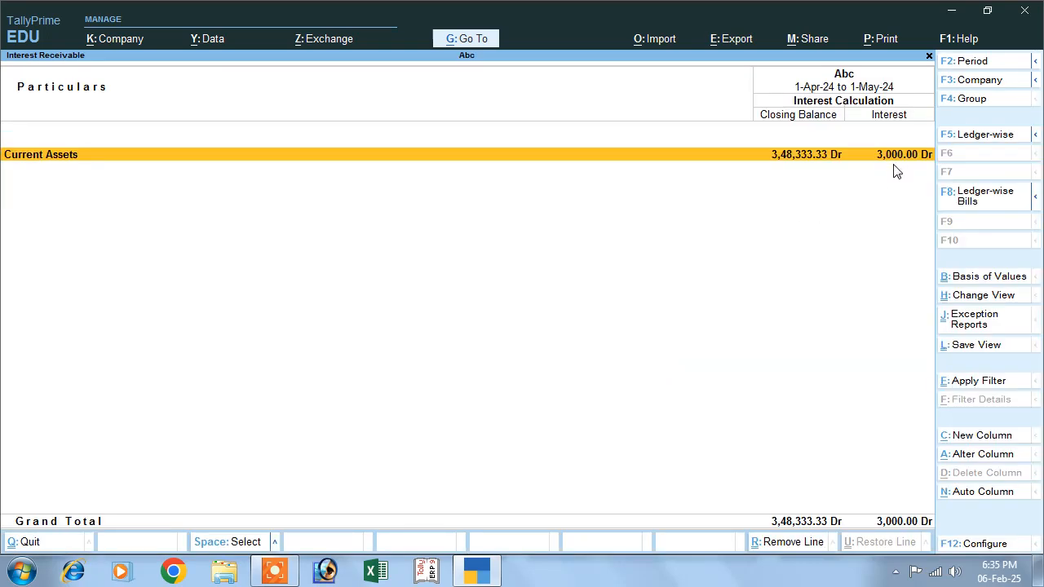
View the interest receivable for the period 1-Apr-24 to 1-Jun-24, and return to the Gateway of Tally.
key(alt)
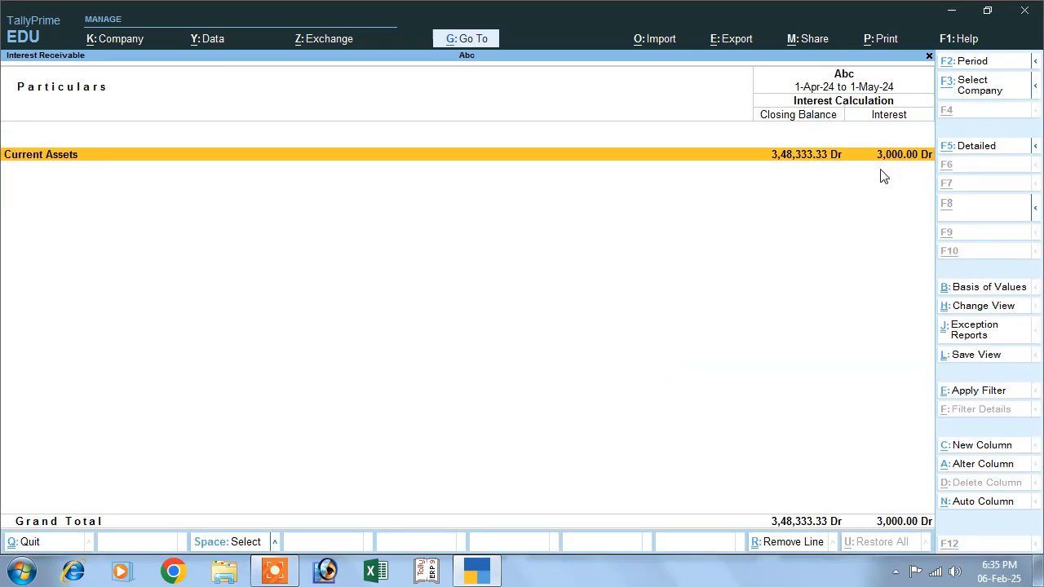
key(alt+F2)
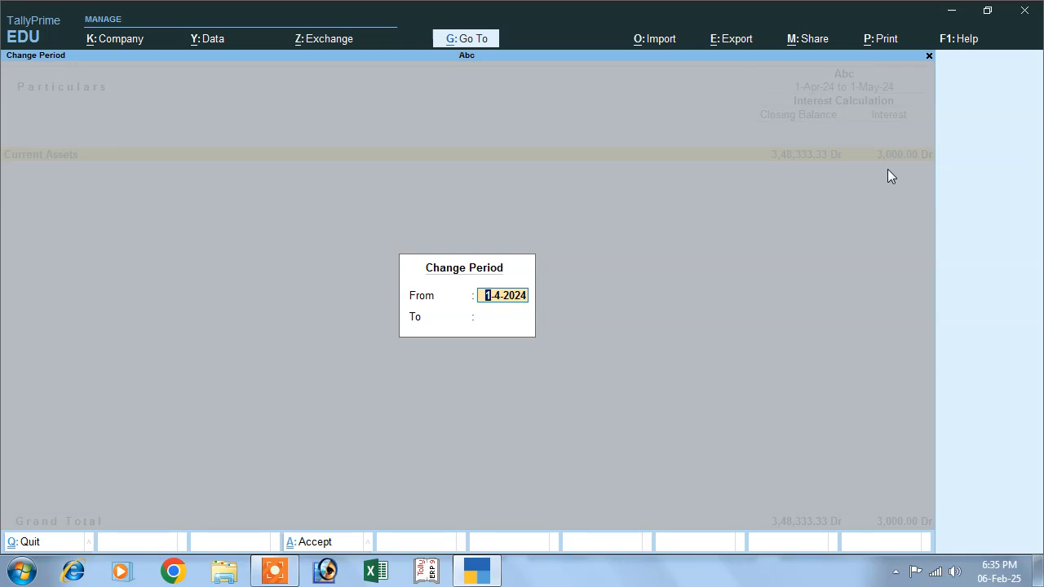
key(Return)
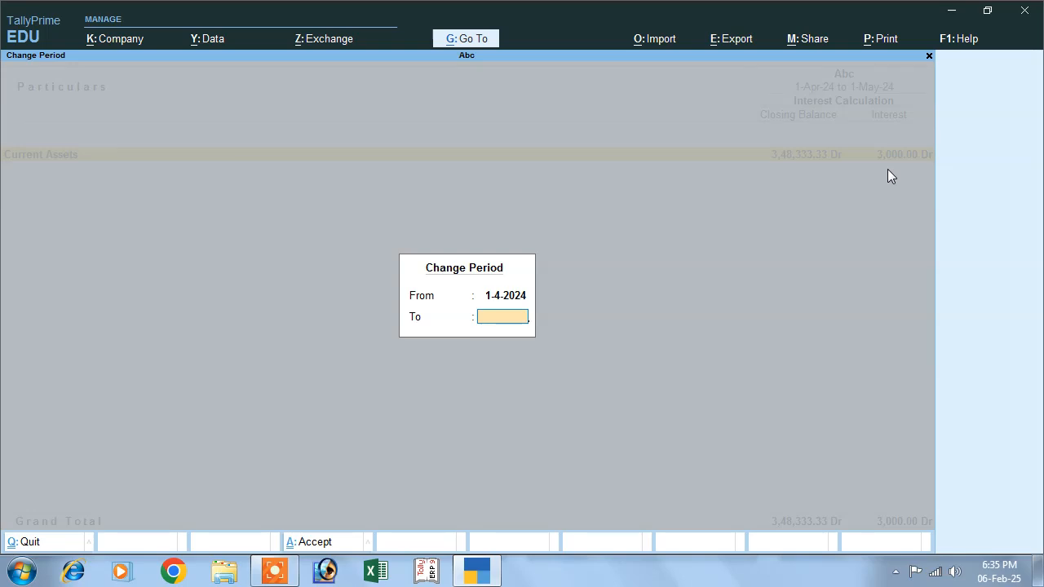
text(1-6)
key(Return)
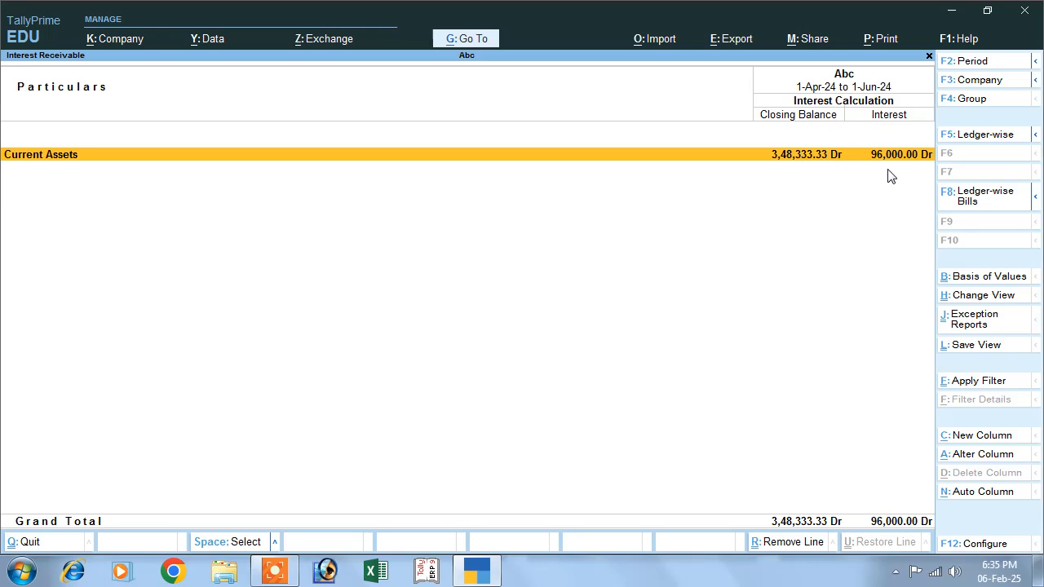
key(Escape)
key(Escape)
key(Escape)
key(Escape)
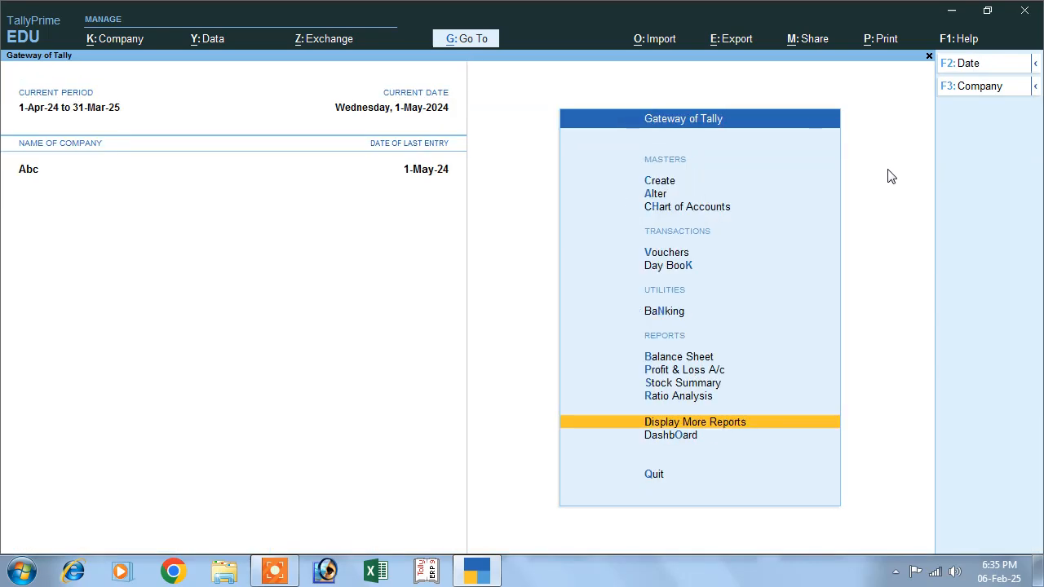
Open the Debit Note voucher type for alteration.
key(Up)
key(Up)
key(Up)
key(Up)
key(Up)
key(Up)
key(Up)
key(Up)
key(Up)
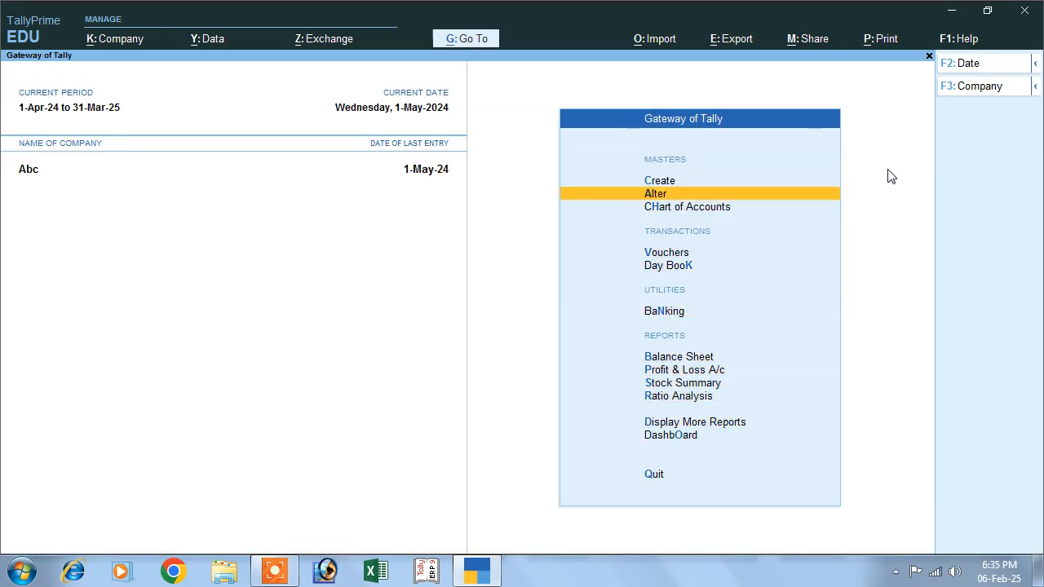
key(Return)
key(Down)
key(Down)
key(Down)
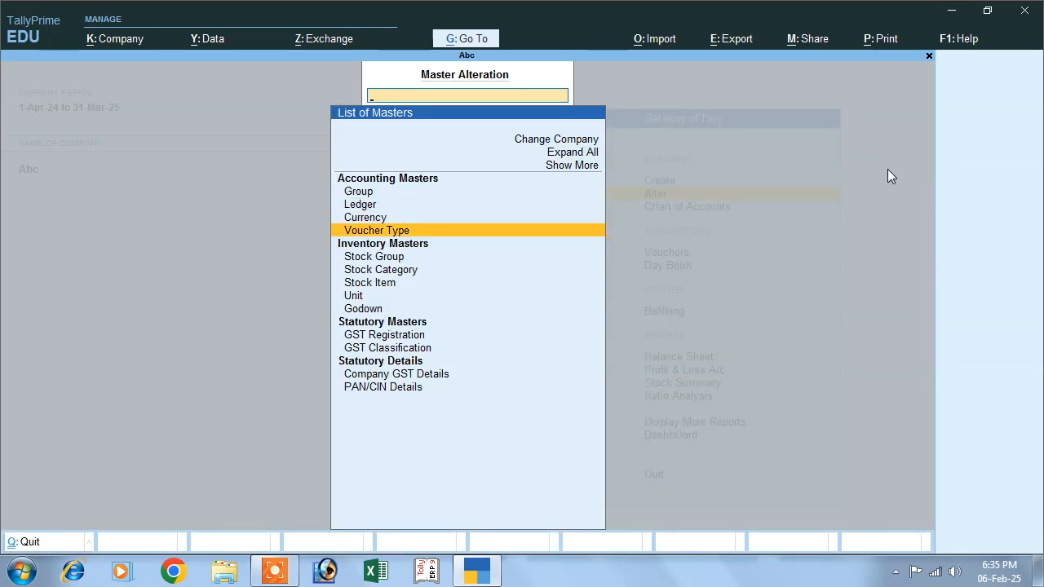
key(Return)
key(Down)
key(Down)
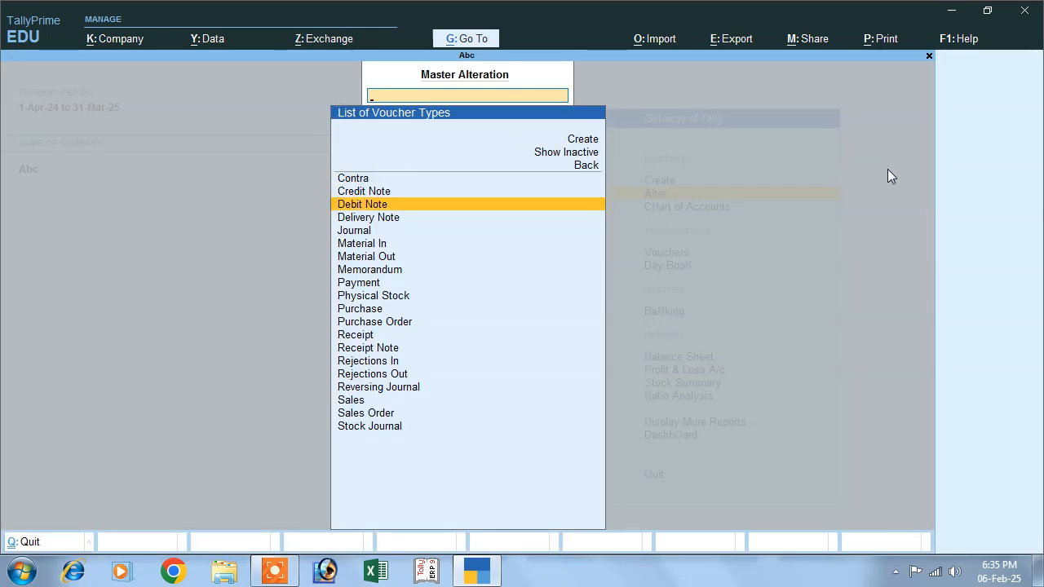
key(Return)
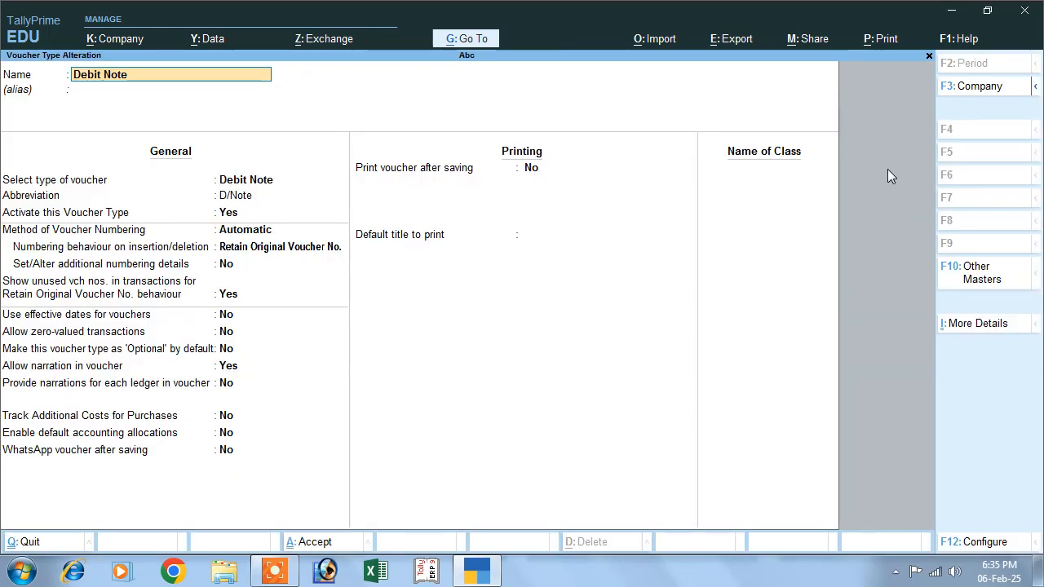
Add the class Interest Receipt to the Debit Note voucher type, enable it for simple interest accounting, and save.
click(743, 173)
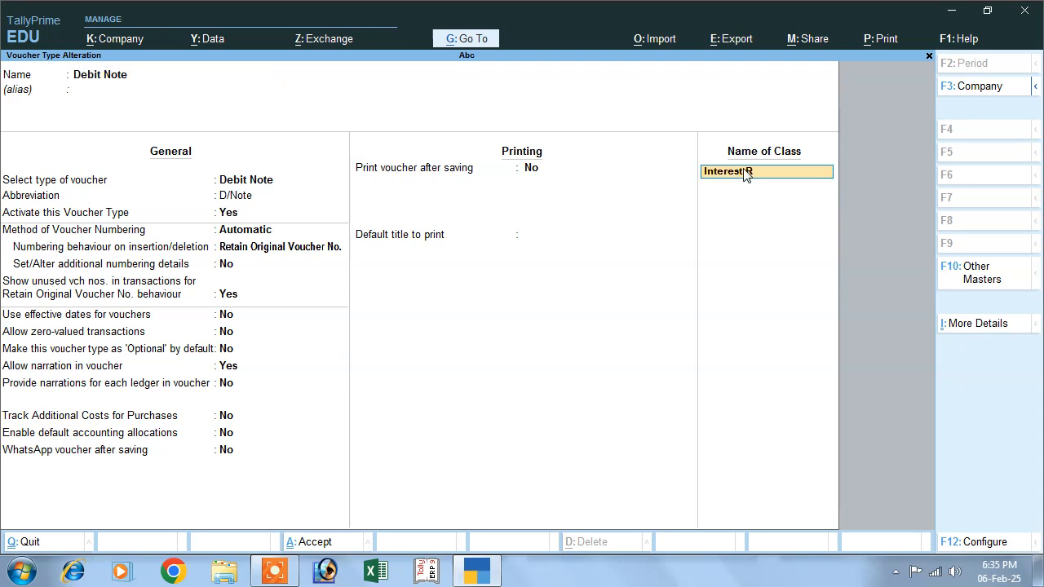
key(Return)
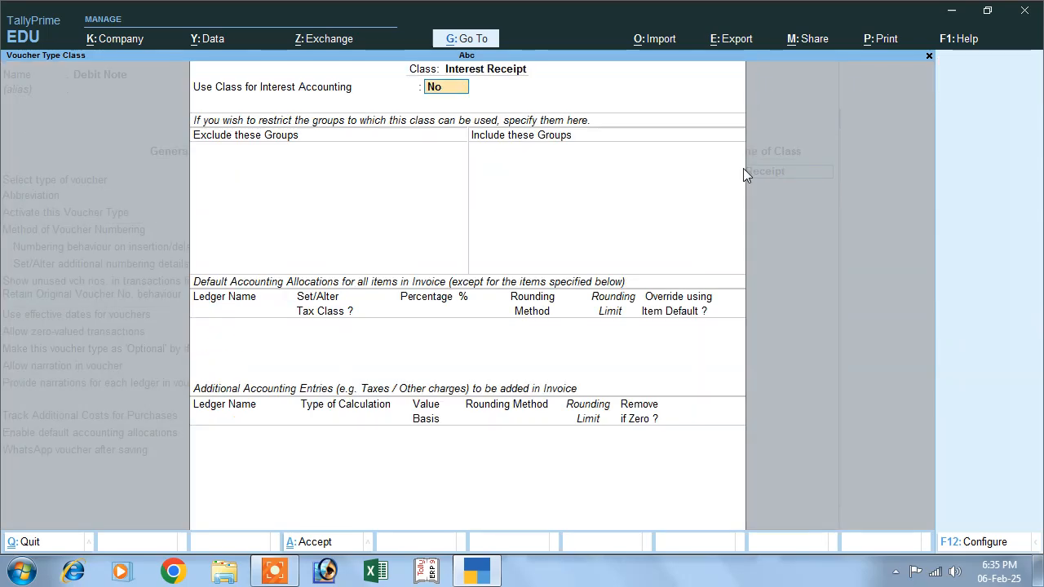
text(y)
key(Return)
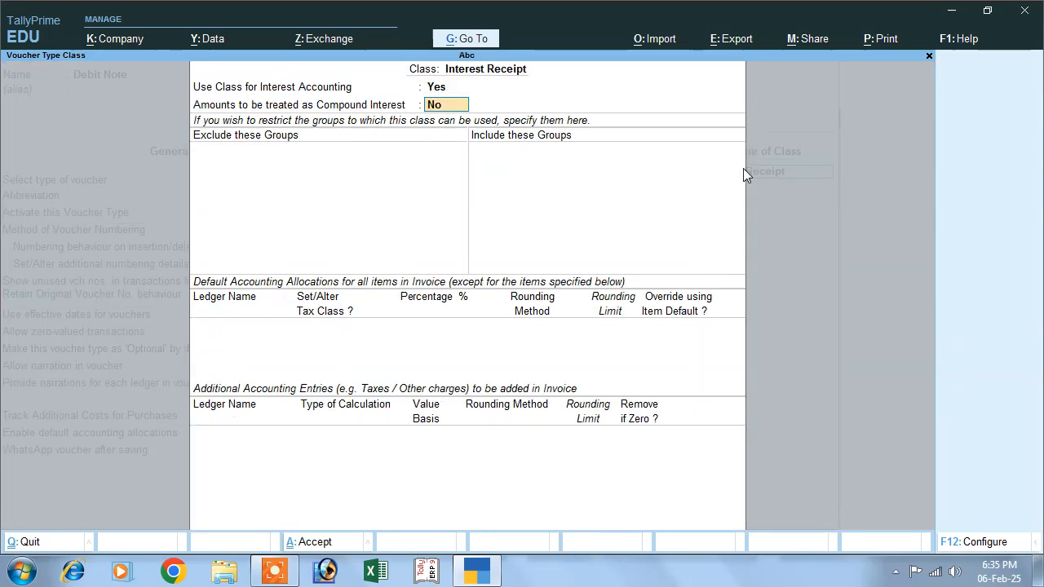
key(ctrl+a)
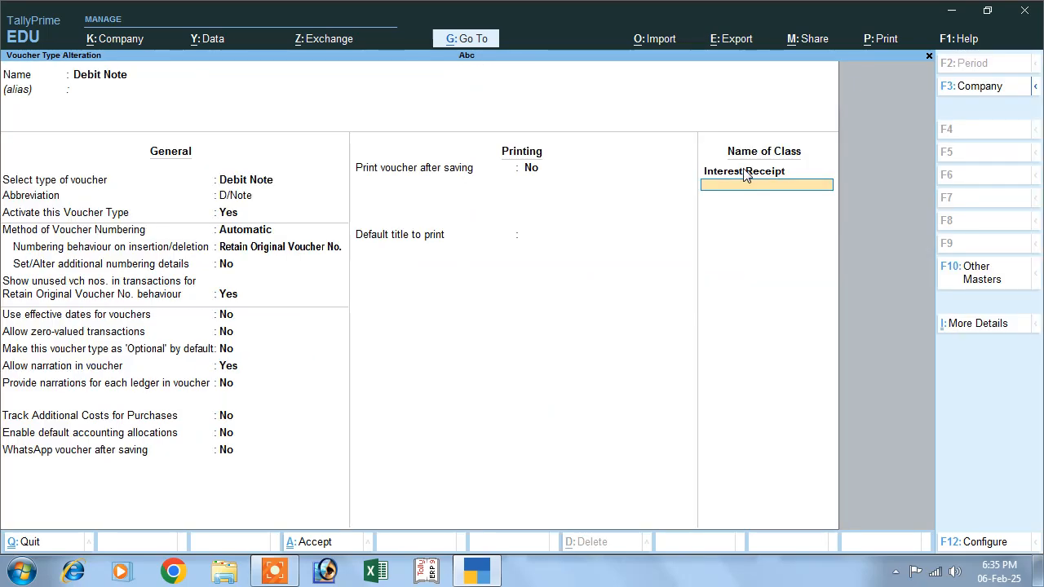
key(Return)
key(Return)
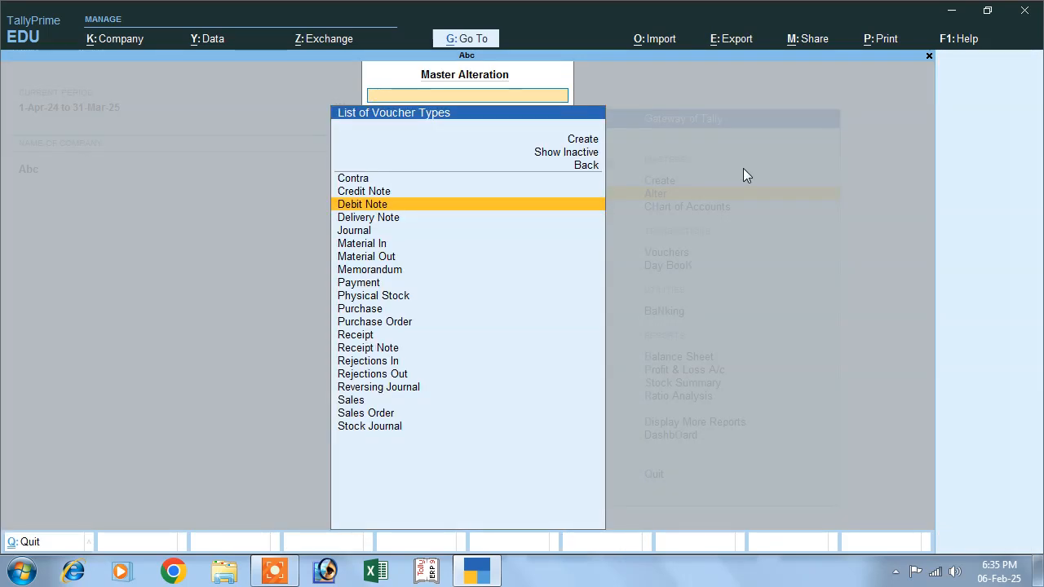
Start a Debit Note voucher using the Interest Receipt class.
key(Escape)
key(Up)
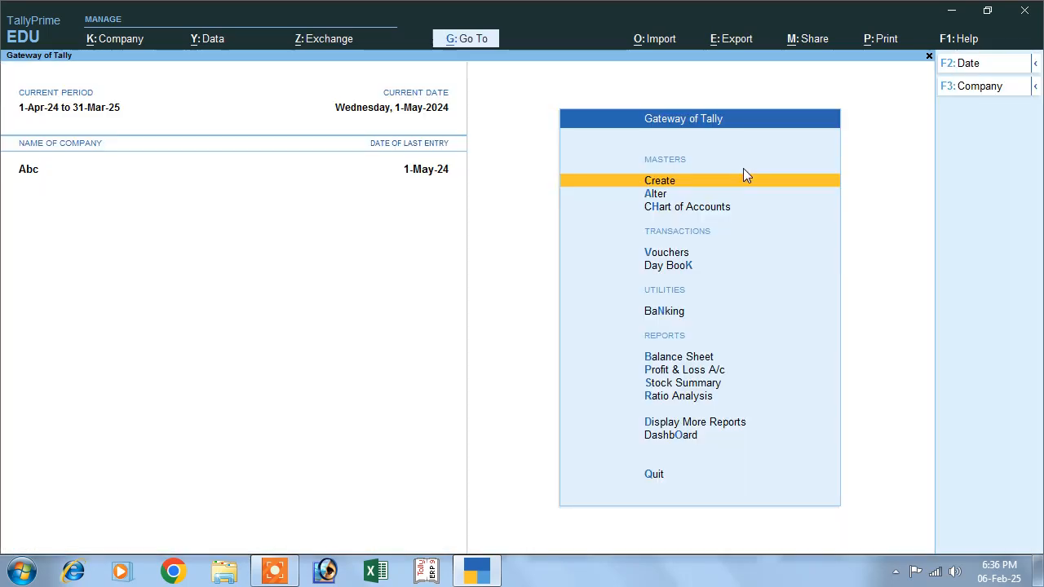
click(665, 252)
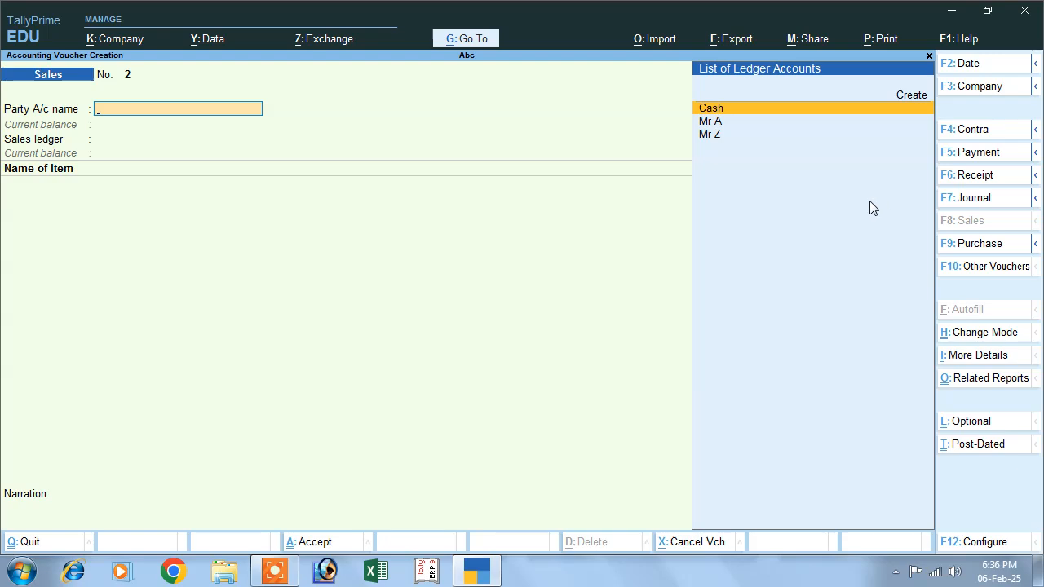
click(968, 267)
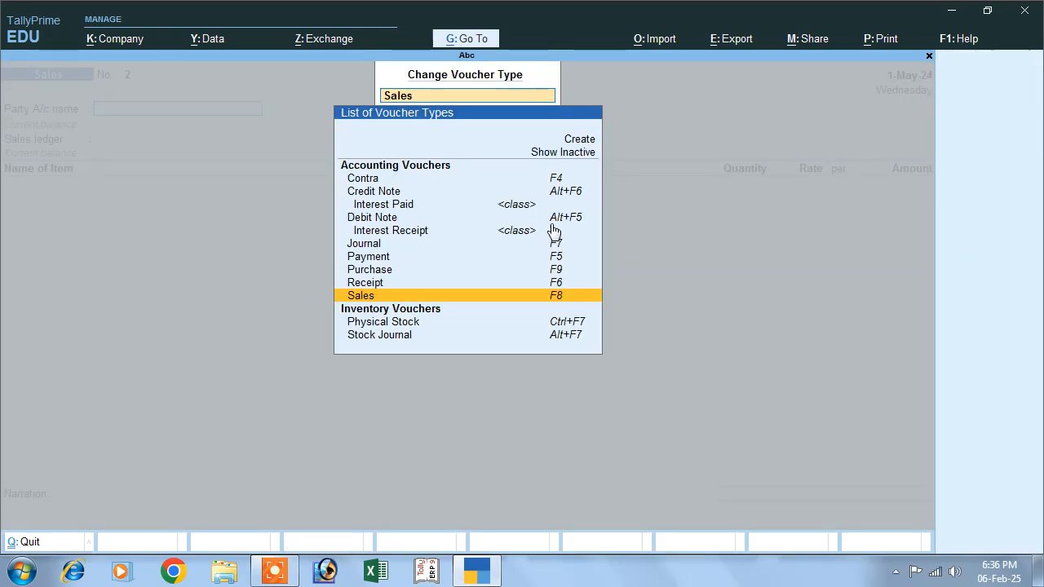
click(386, 216)
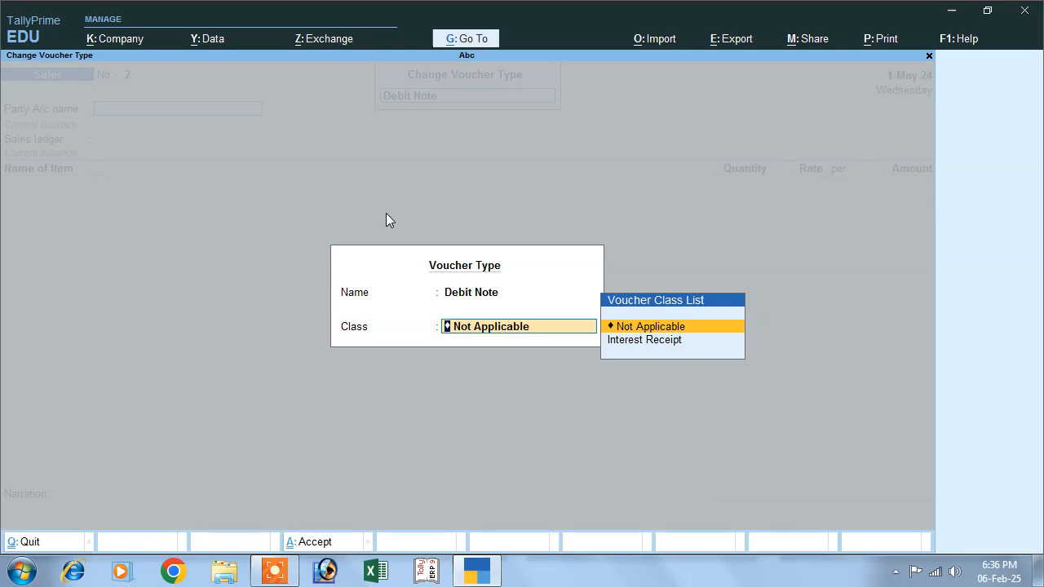
key(Down)
key(Return)
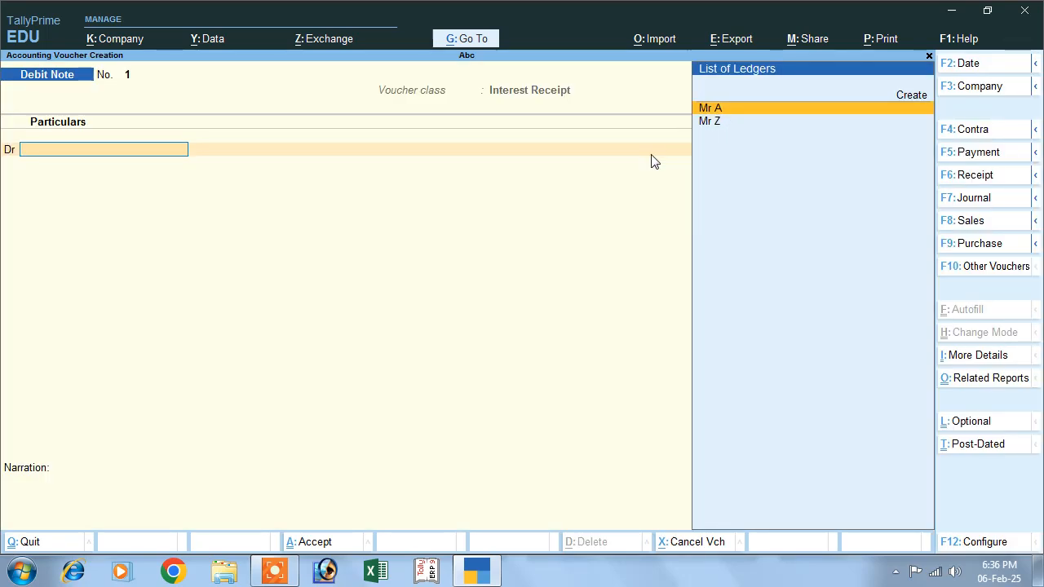
Set the debit note's voucher date to 1-Jun-24.
key(F2)
text(1)
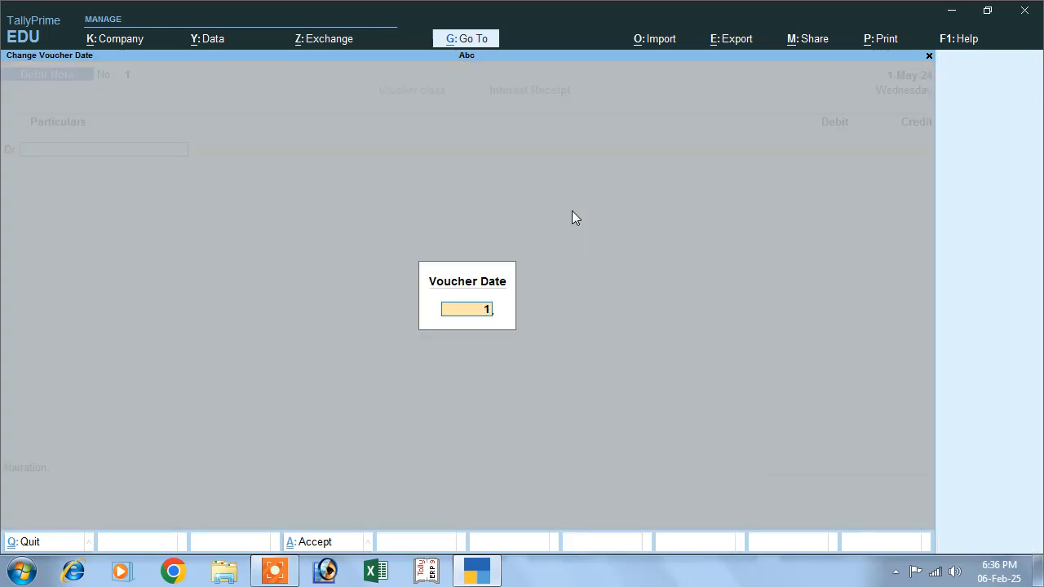
text(-4)
key(Return)
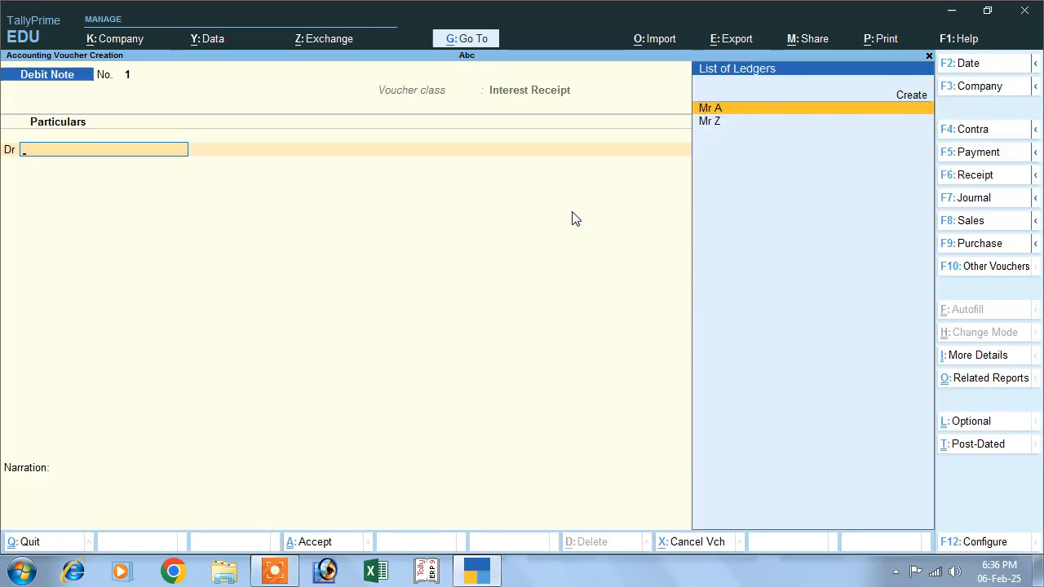
Debit the customer's ledger with its 96,000 interest bill and end the interest bill list.
key(Down)
key(Return)
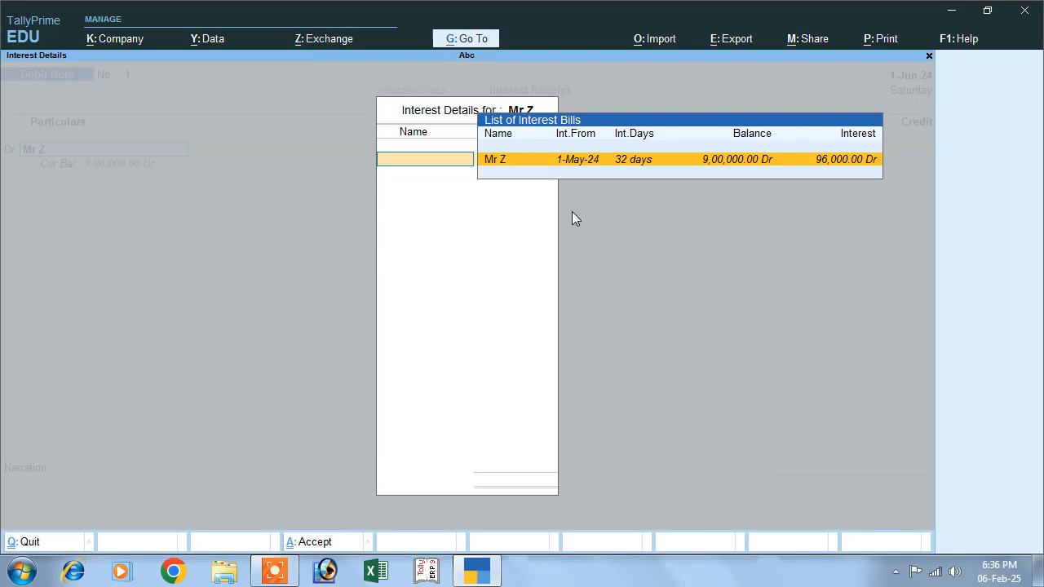
key(Return)
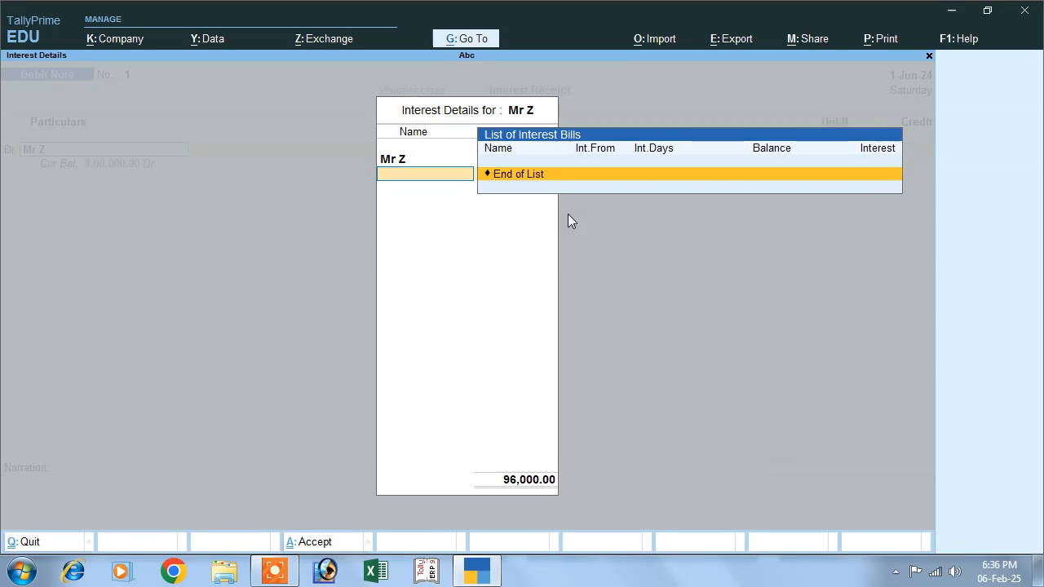
key(Return)
Leave the dispatch and original invoice details blank, keep the party details with Regular GST registration in Bihar, and accept the 96,000 debit.
key(Return)
key(Return)
key(Return)
key(Return)
key(Return)
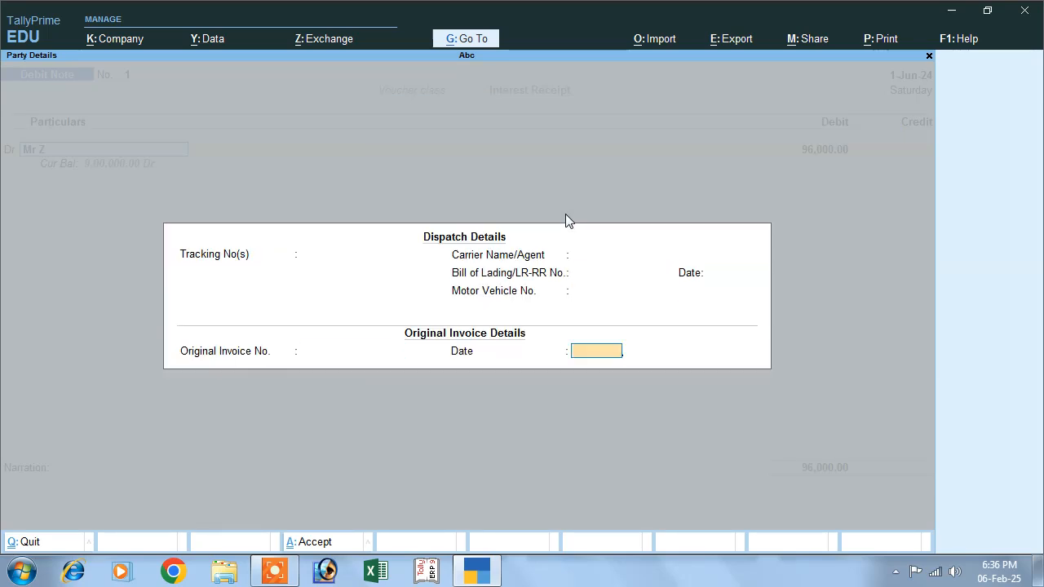
key(Return)
key(Return)
key(Return)
key(Return)
key(Return)
key(Return)
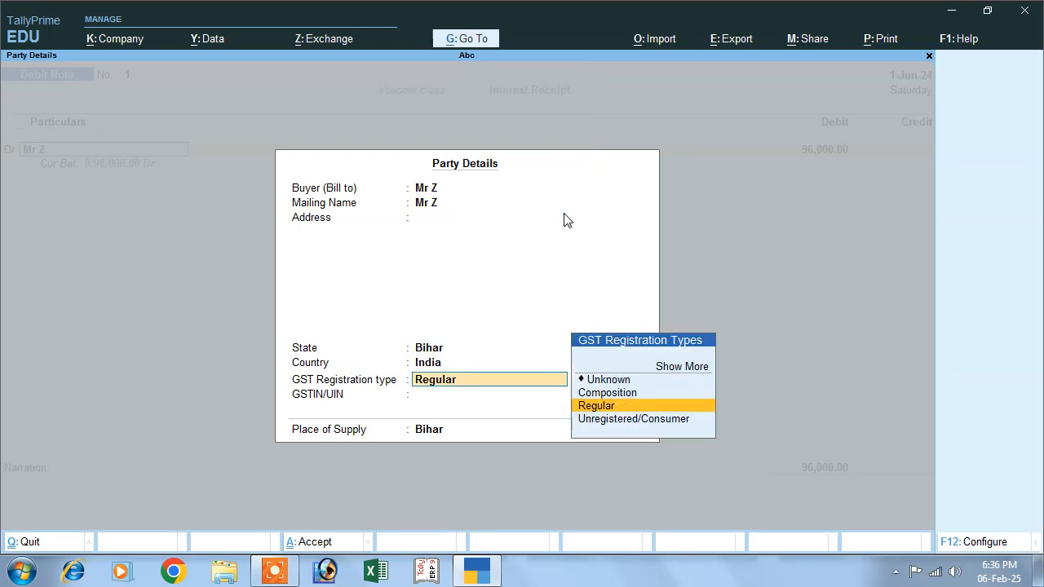
key(Return)
key(Return)
key(Return)
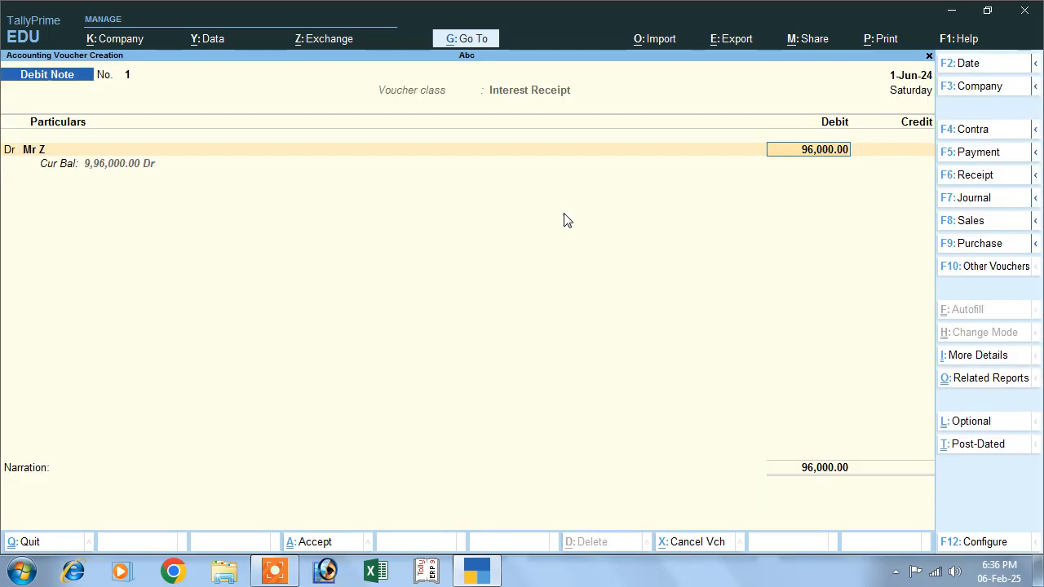
key(Return)
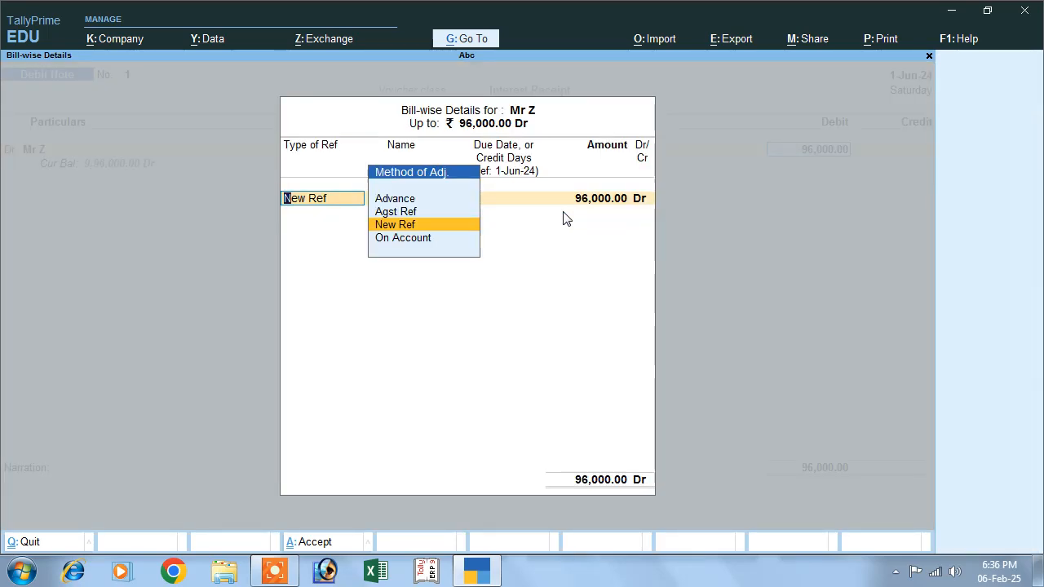
Allocate the customer's 96,000 debit to a New Ref named after the customer and complete the bill-wise details.
key(Return)
text(Mr Z)
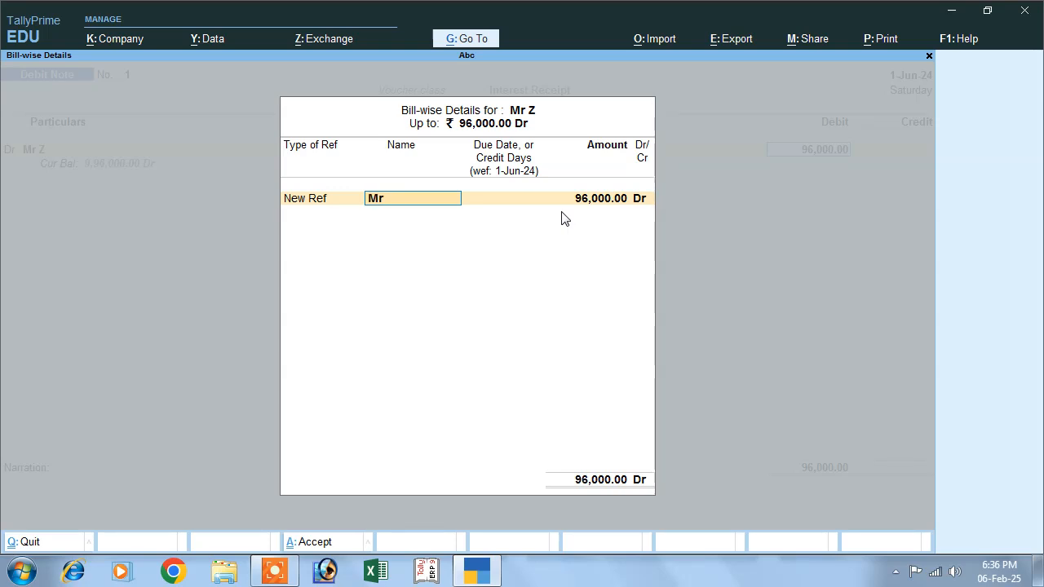
key(Return)
key(Return)
key(Return)
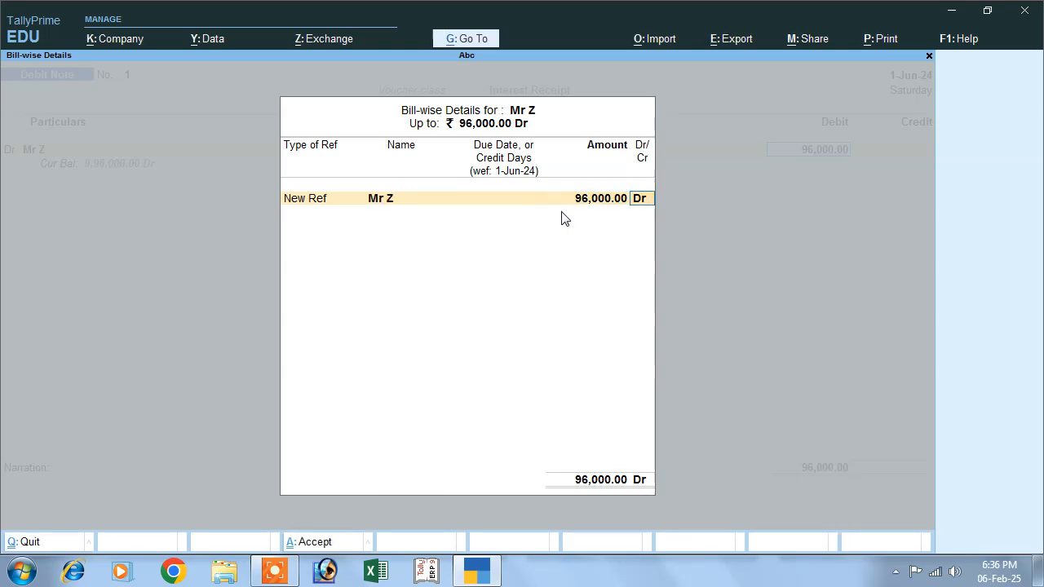
key(Return)
key(Return)
key(Return)
key(Return)
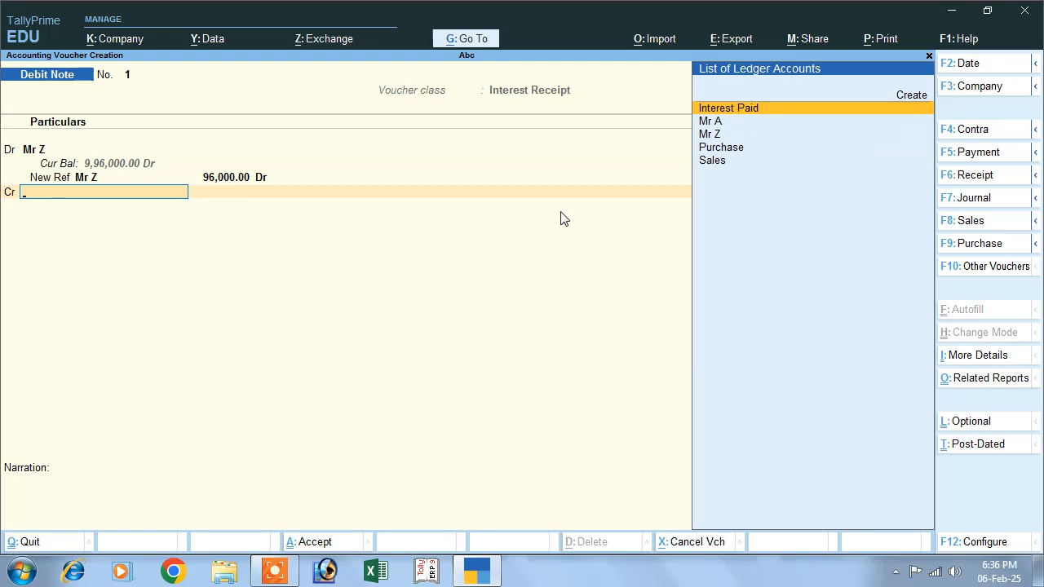
Create a ledger named Interest Receipt for the credit line and place it under Indirect Incomes.
click(905, 106)
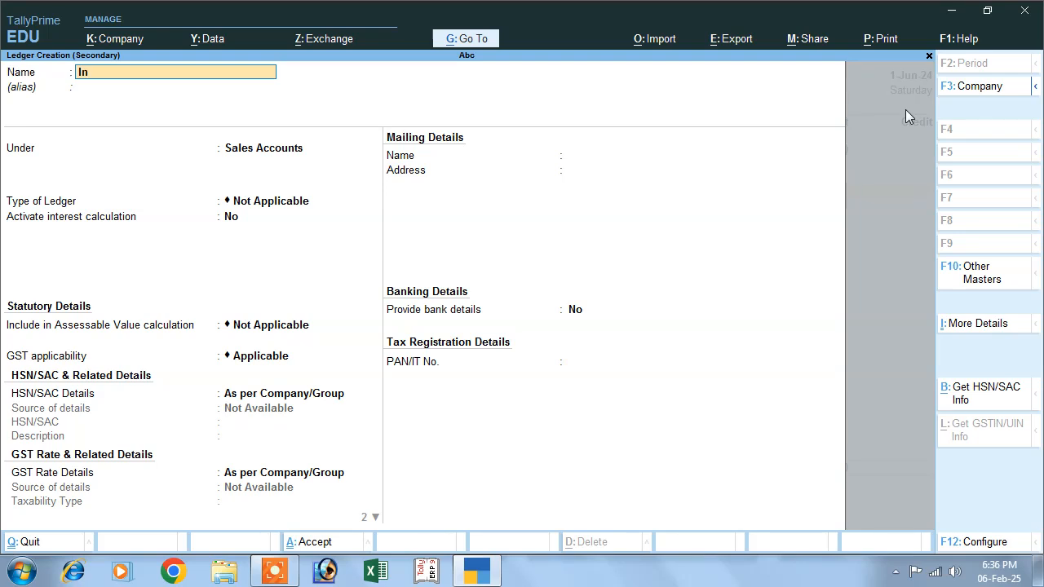
text(Interest Receipt)
key(Return)
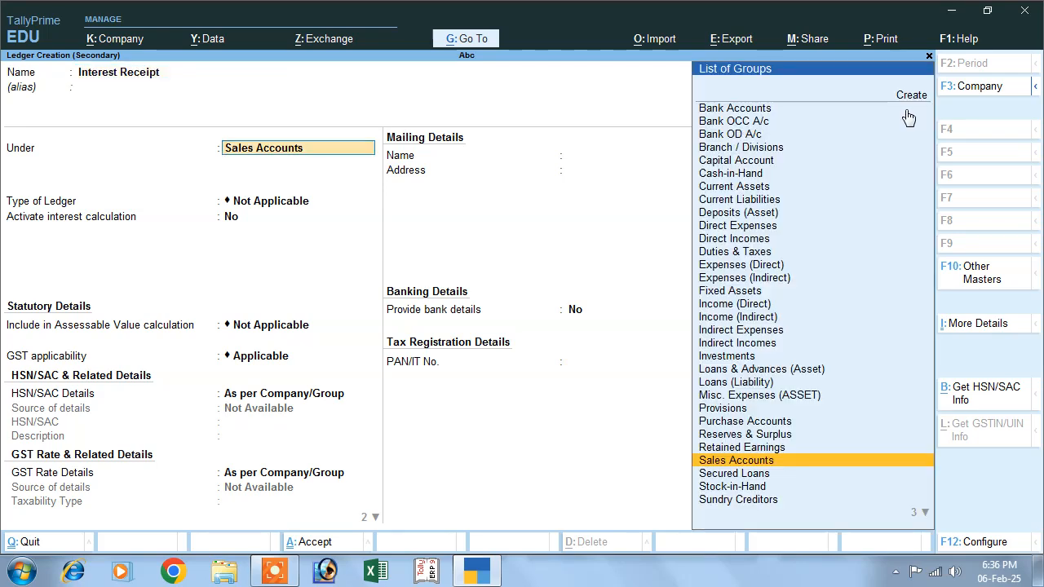
text(I)
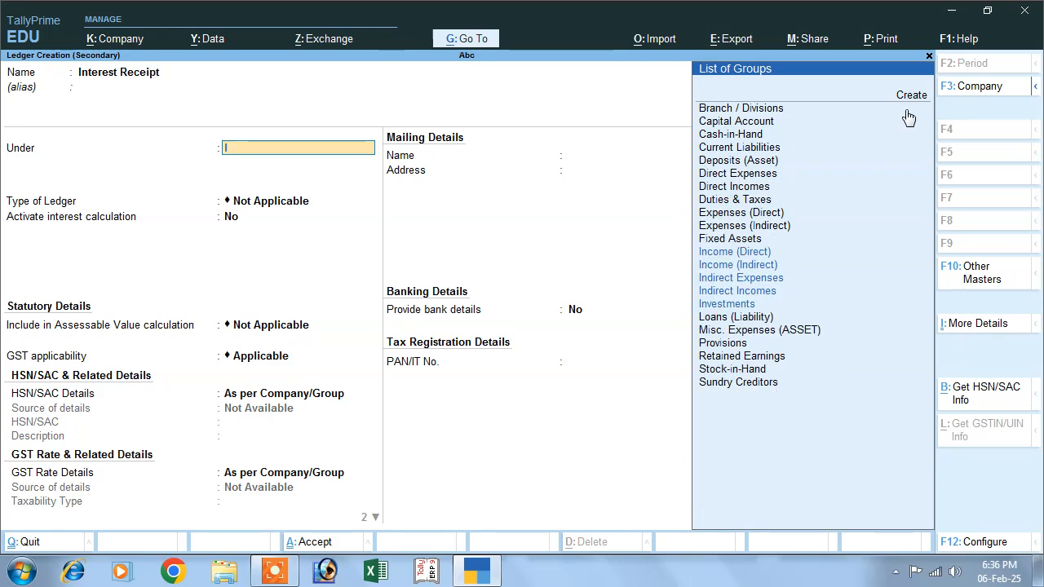
key(Down)
key(Down)
key(Down)
key(Down)
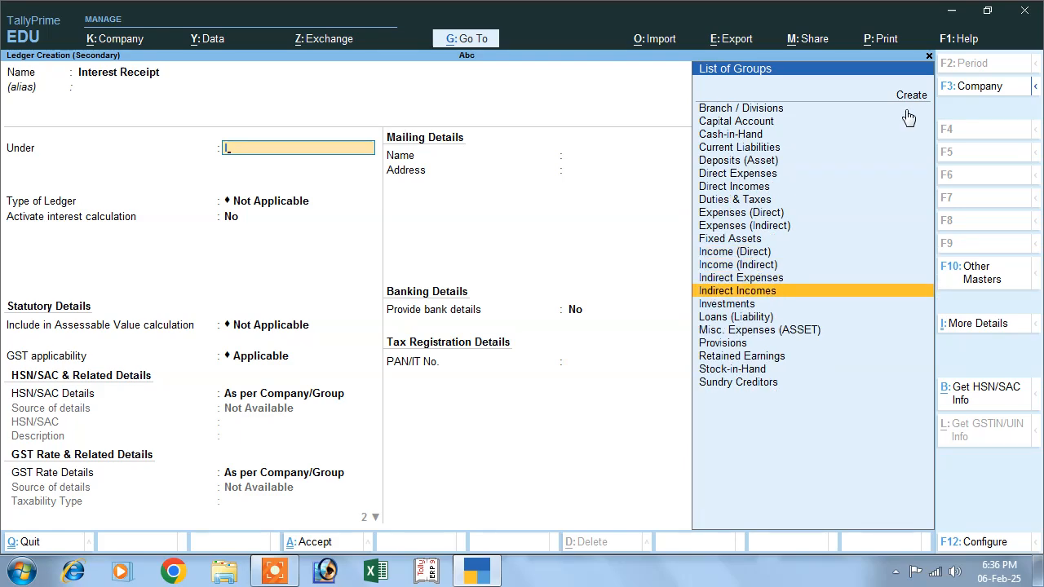
key(Return)
Keep the Interest Receipt ledger's default statutory settings and no bank details, and save the ledger.
key(Return)
key(Return)
key(Return)
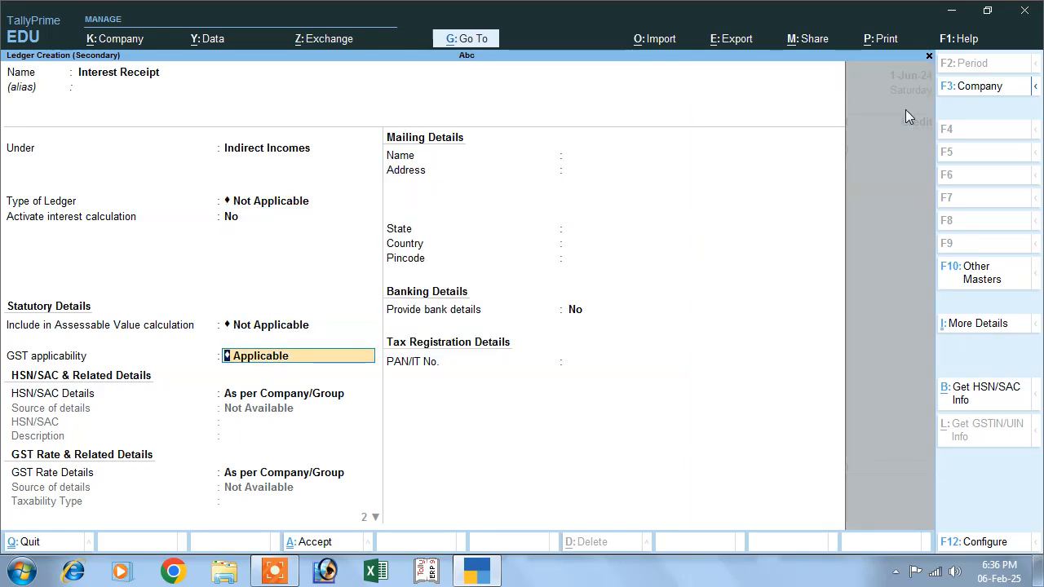
key(Return)
key(Return)
key(Return)
key(Return)
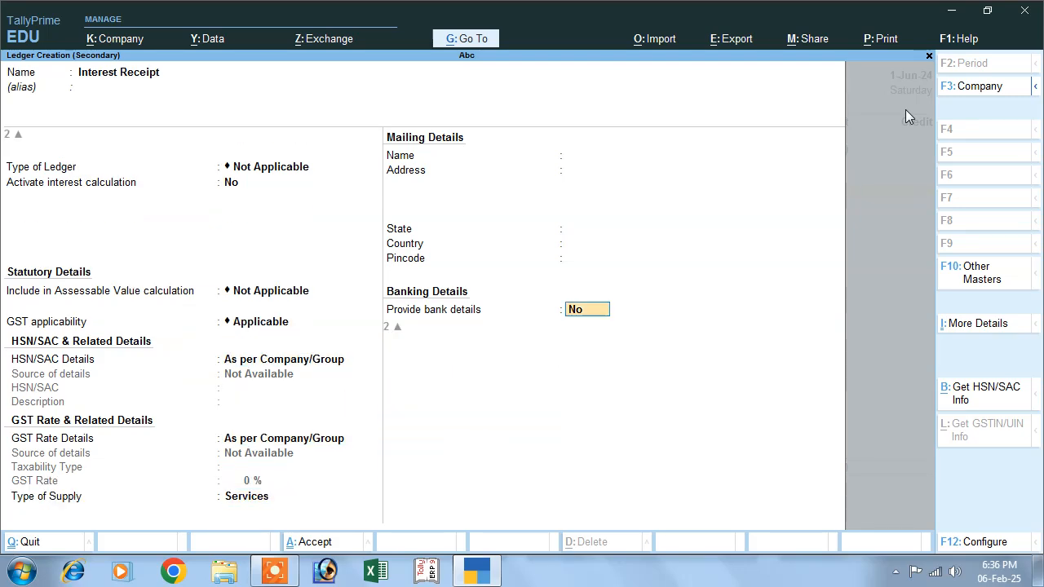
key(Return)
key(Return)
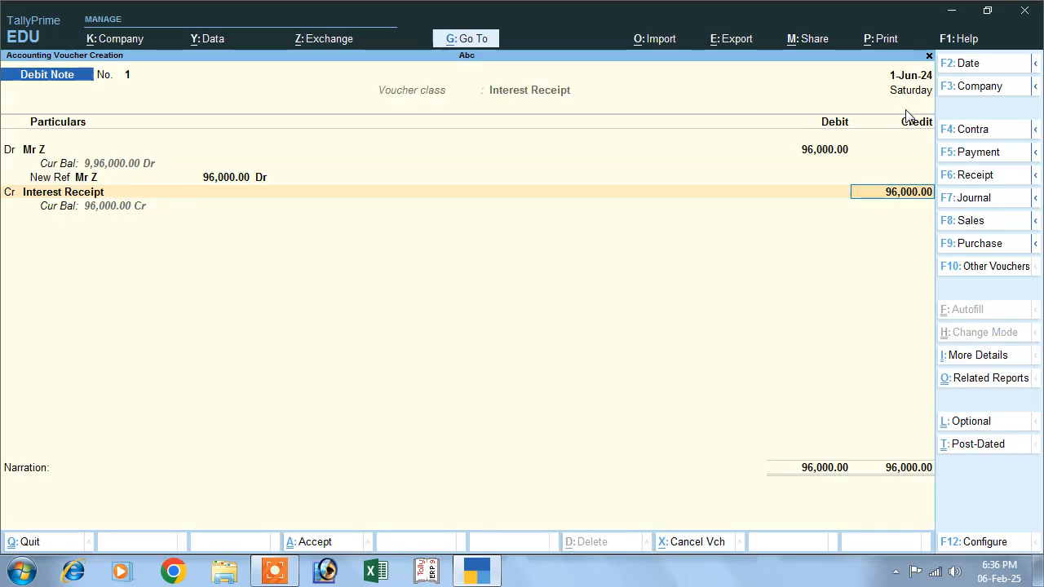
Credit Interest Receipt with 96,000, leave the narration blank and save the debit note.
key(Return)
key(Return)
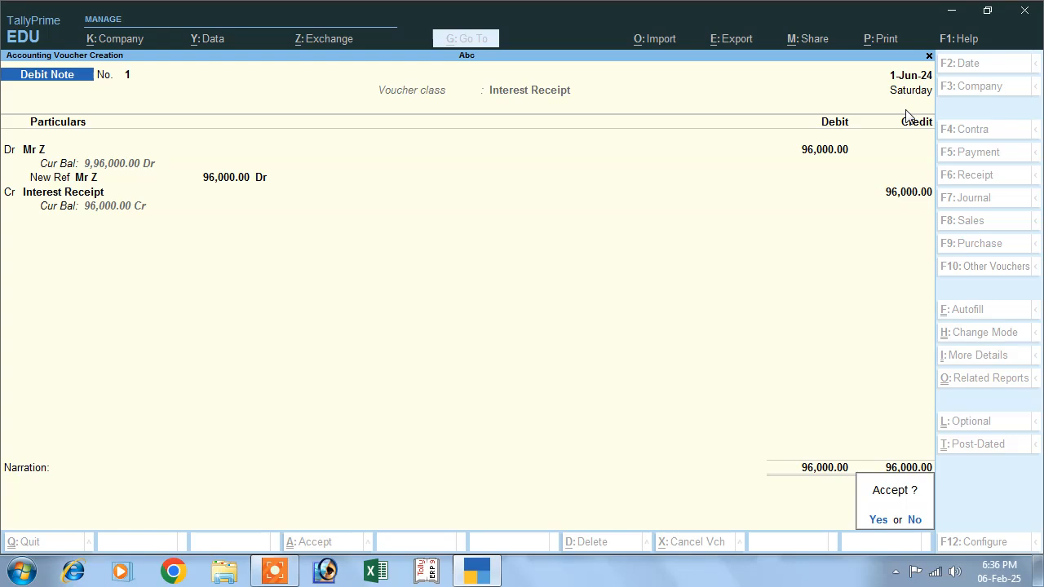
key(Return)
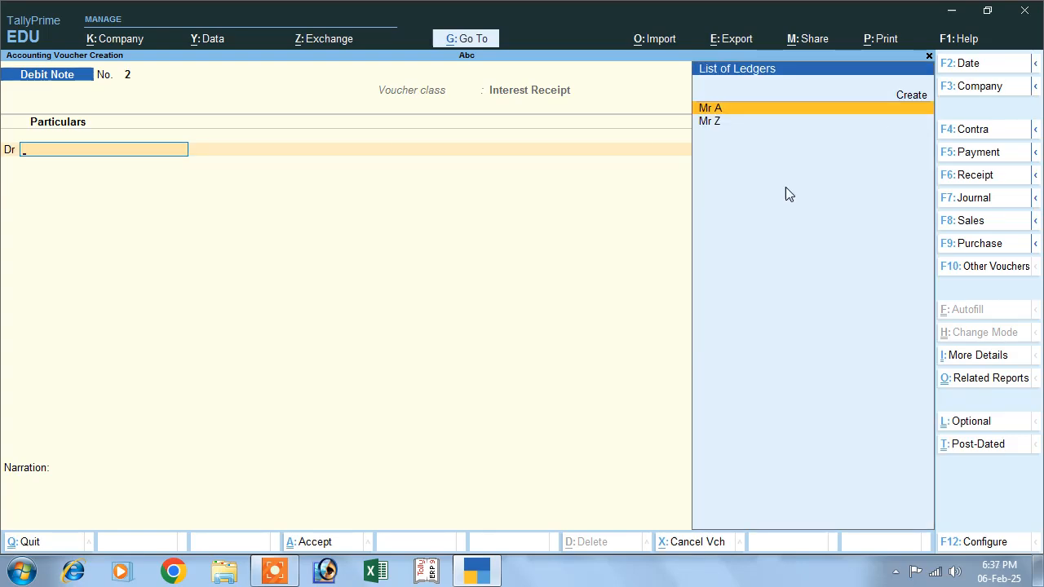
Start a Receipt voucher and credit the customer's ledger with 9,96,000.
click(967, 180)
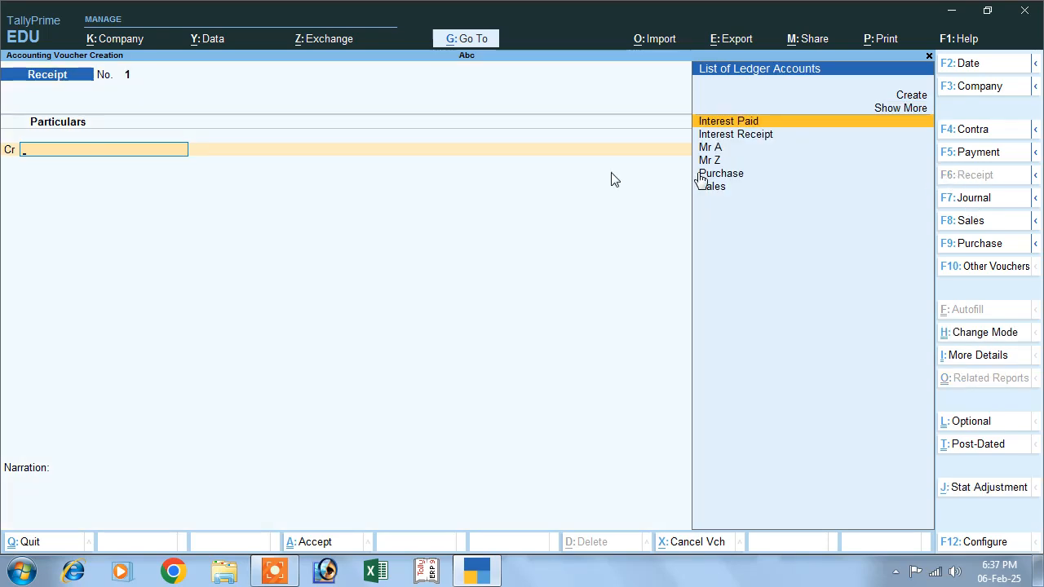
key(Return)
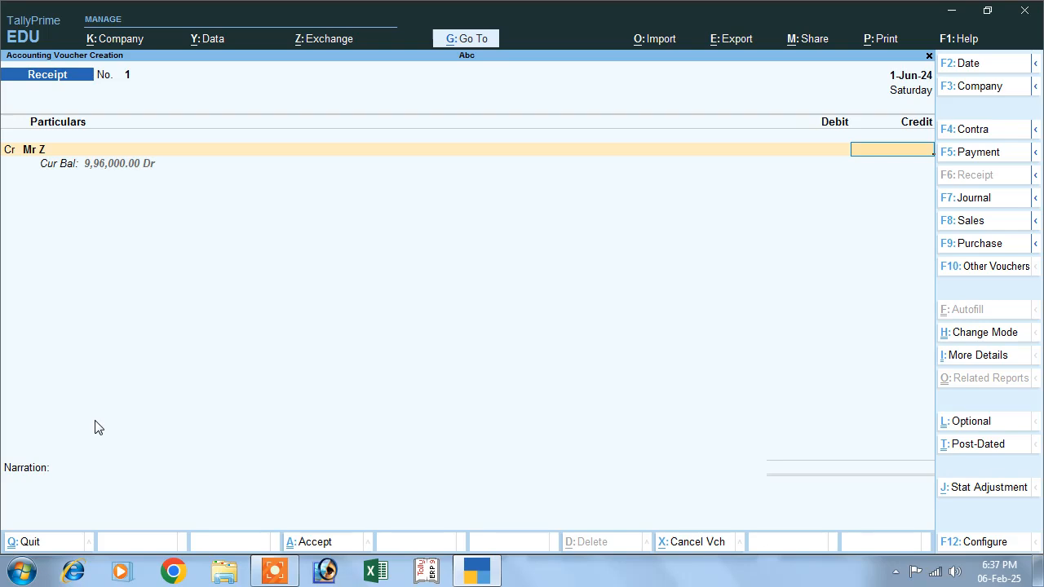
text(96,)
text(000)
key(Return)
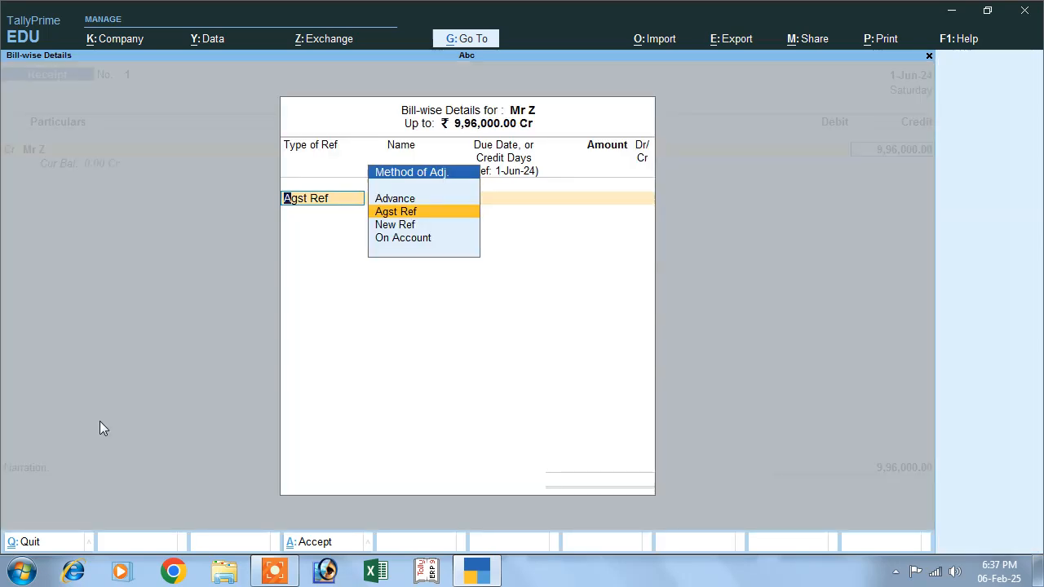
Allocate the full 9,96,000 receipt as Agst Ref to the customer's pending bill and complete the bill-wise details.
key(Return)
key(Return)
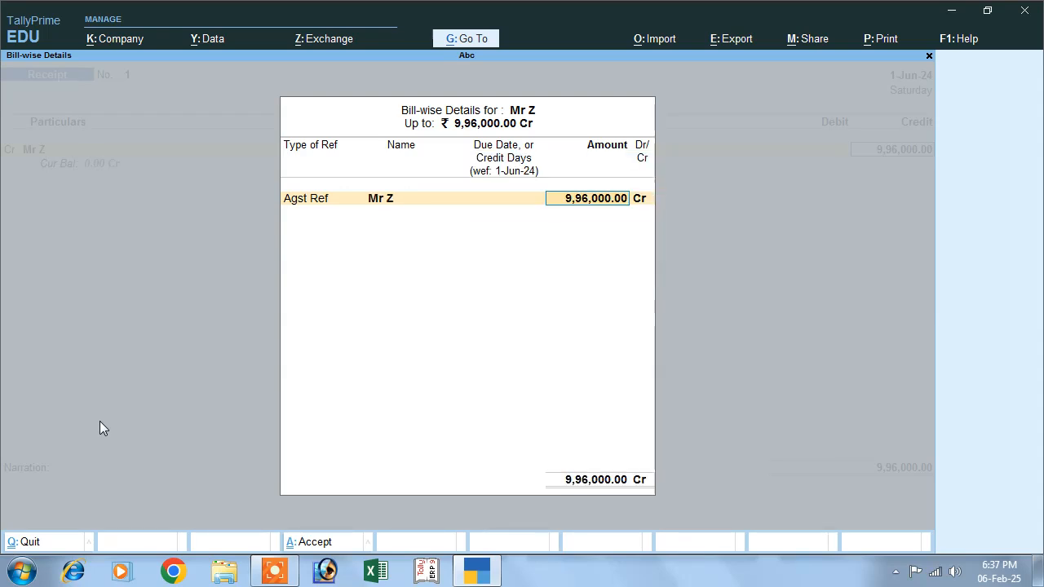
key(Return)
key(Return)
key(Return)
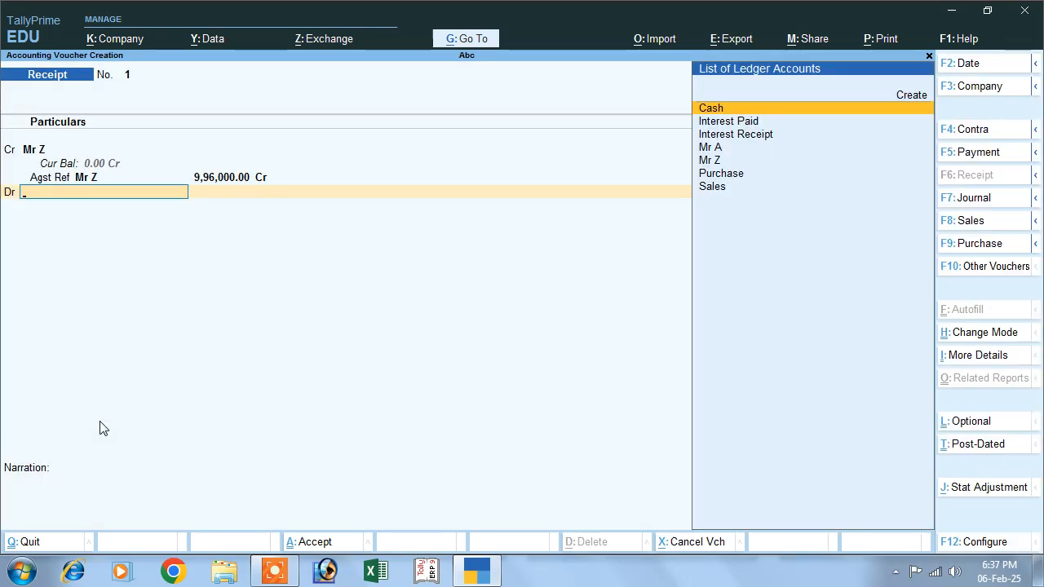
Debit Cash with 9,96,000, enter the narration "being cash rec" and save the receipt voucher.
key(Return)
key(Return)
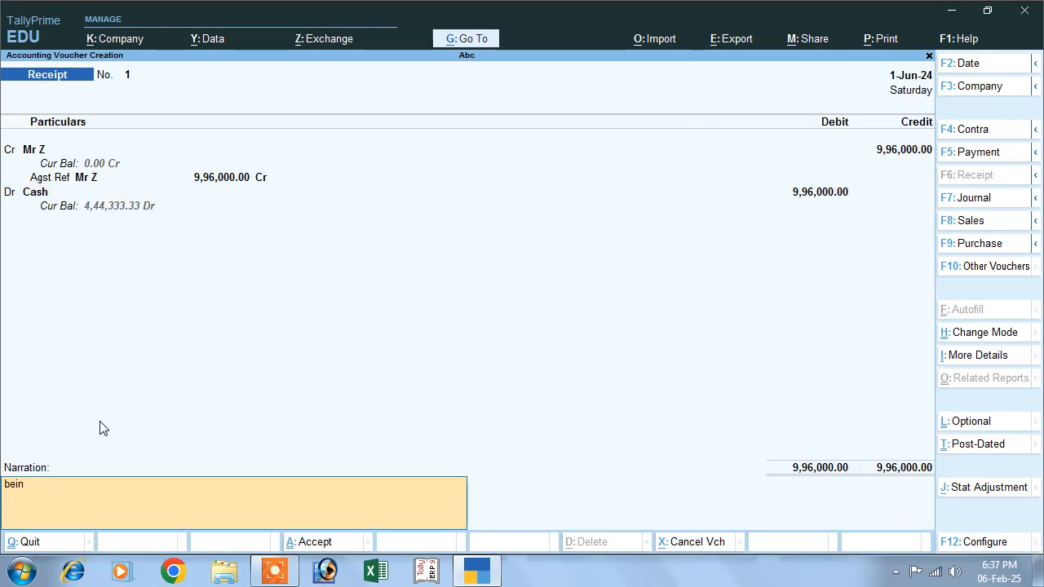
text(being cash rec)
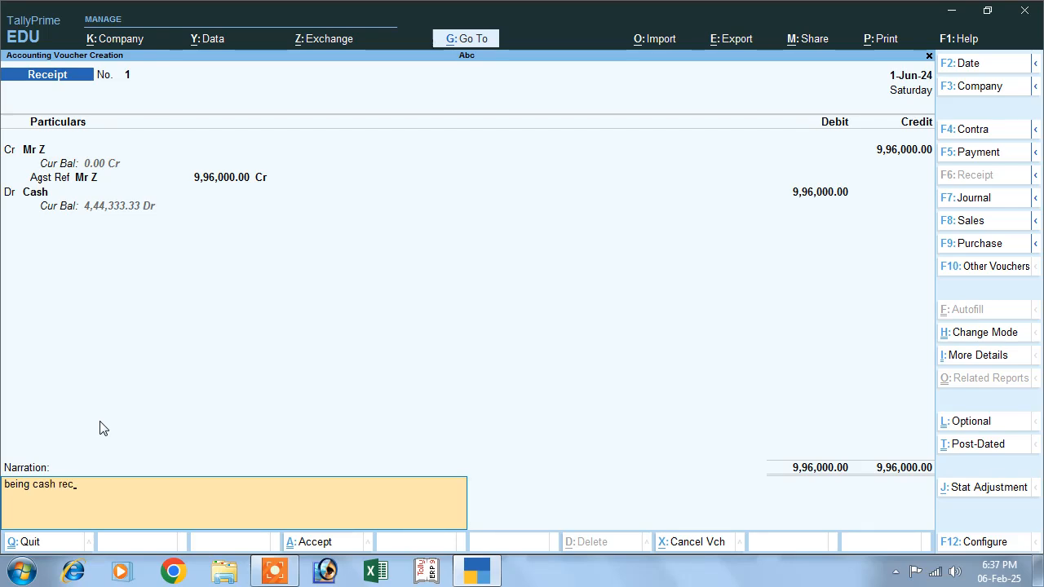
key(Return)
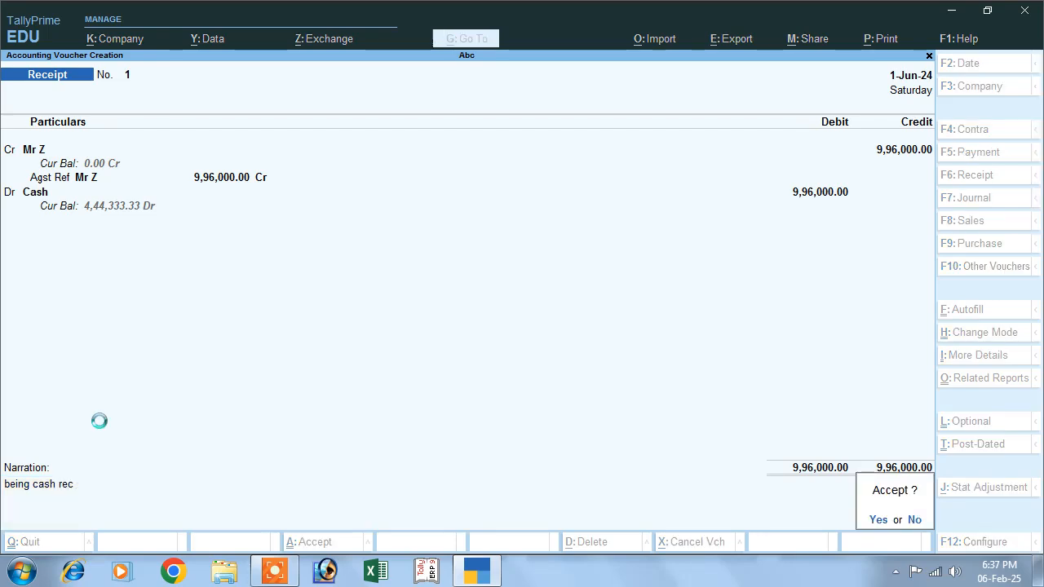
key(Return)
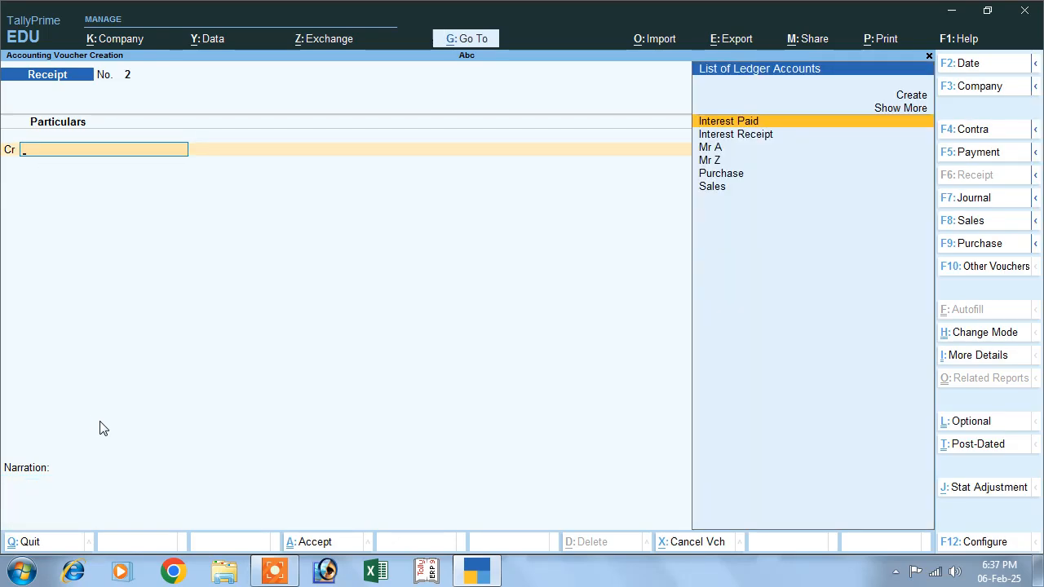